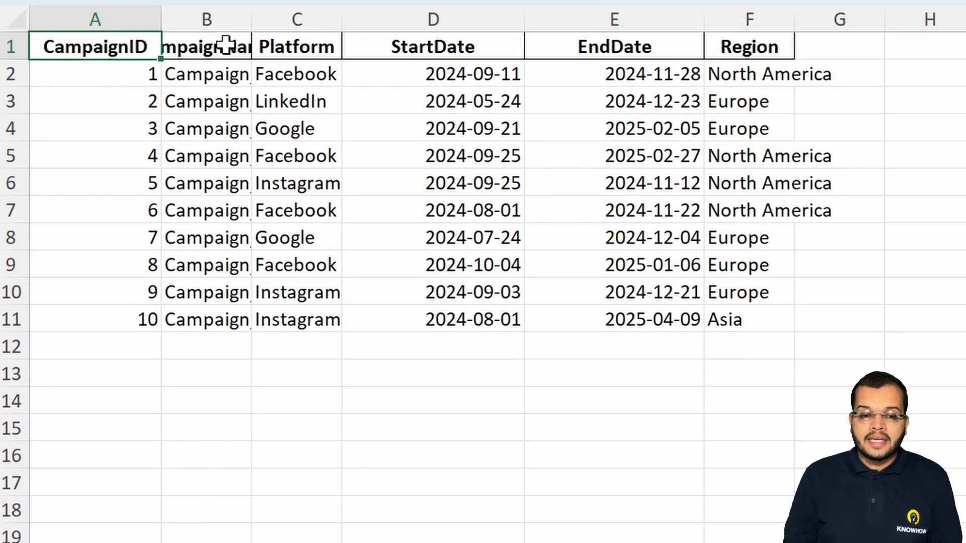
Step: Widen the CampaignName and Region columns on the campaign info sheet and the CampaignID and Conversions columns on the performance sheet
drag(252, 19, 341, 32)
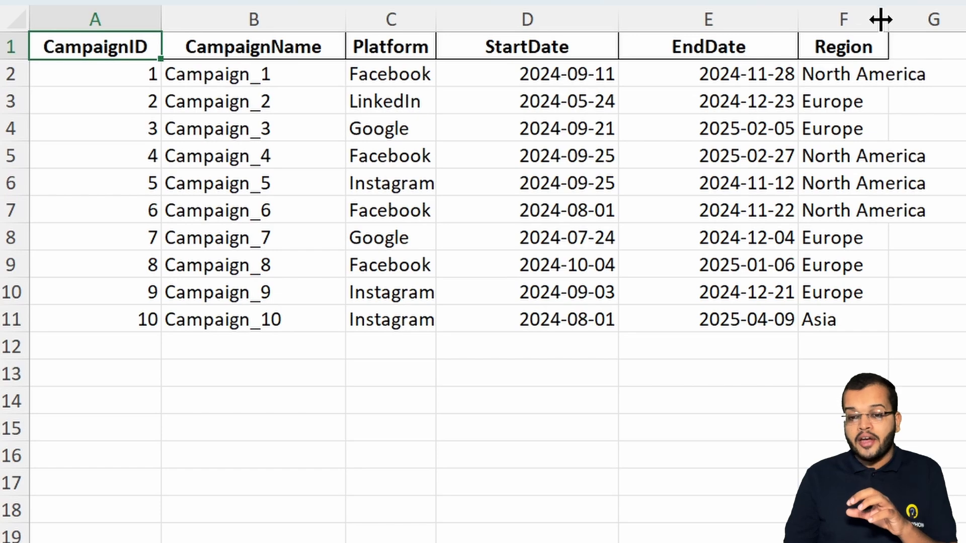
drag(880, 12, 962, 13)
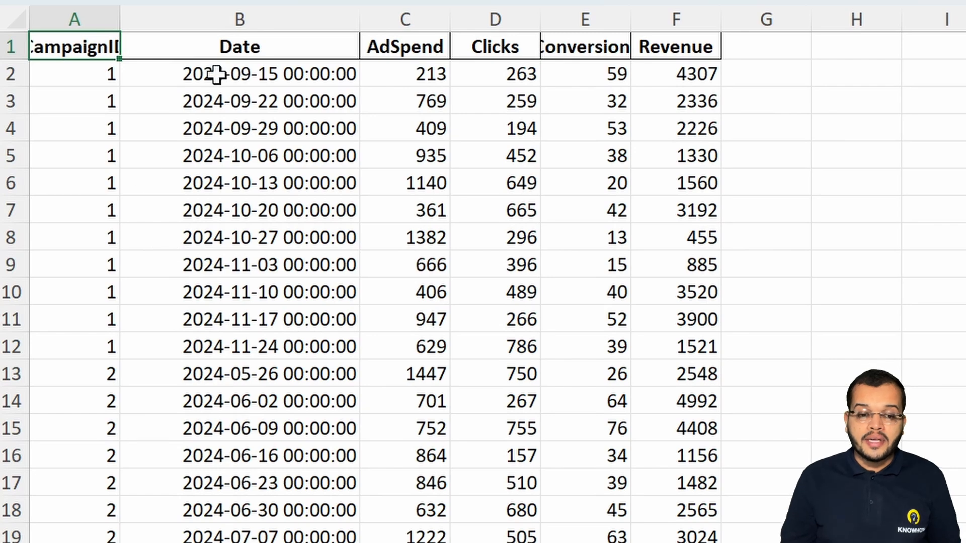
drag(120, 19, 198, 19)
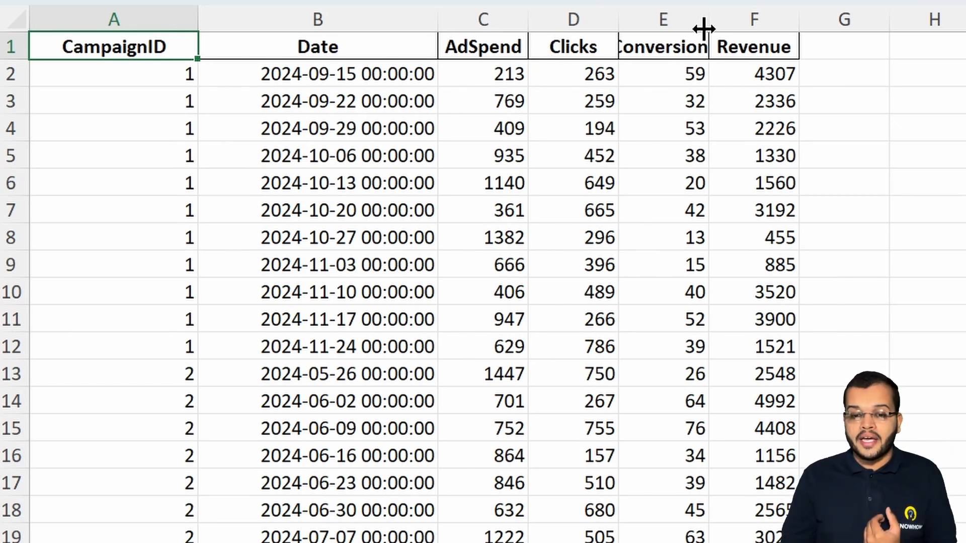
drag(708, 23, 764, 26)
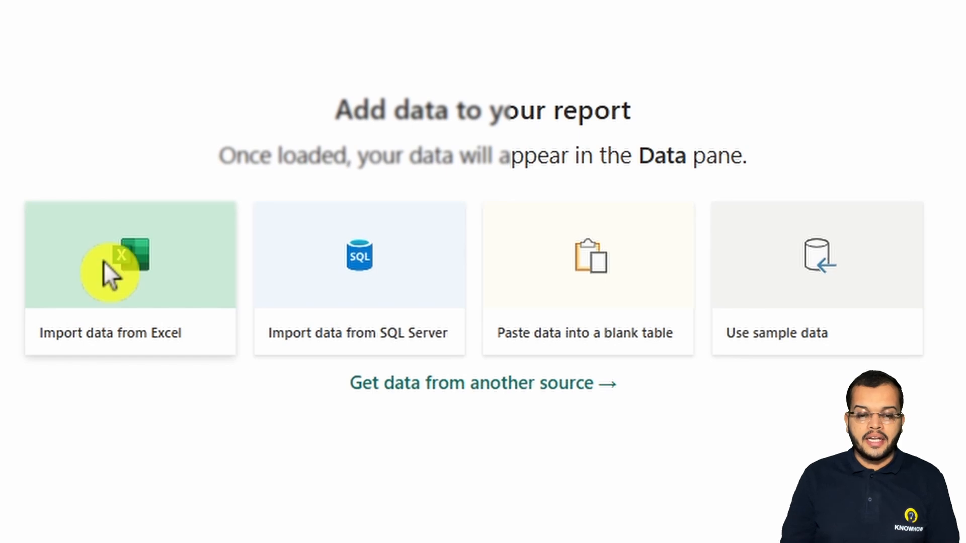
Step: In Power BI, import the Excel workbook Marketing_Campaign_Relational_Dataset as the report's data source
click(91, 269)
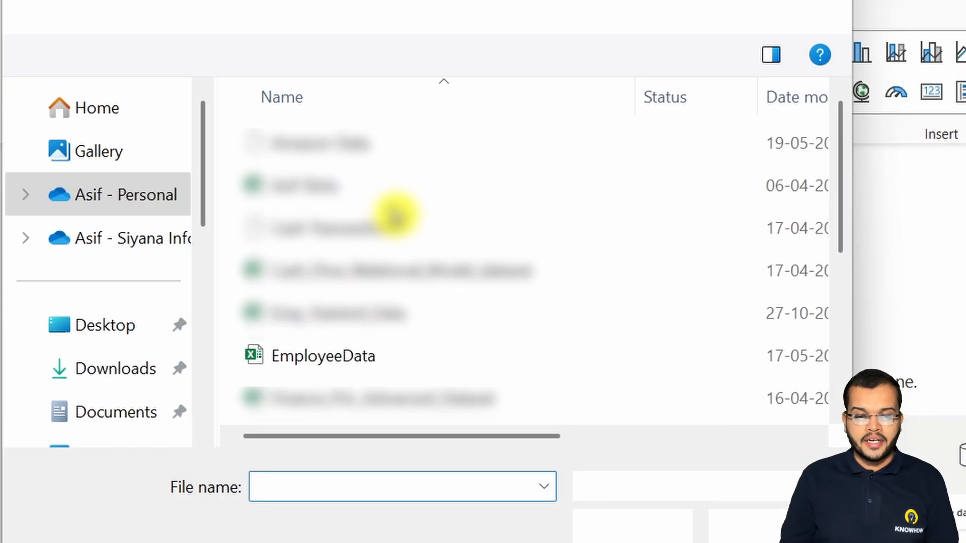
scroll(395, 216, down, 1)
click(403, 365)
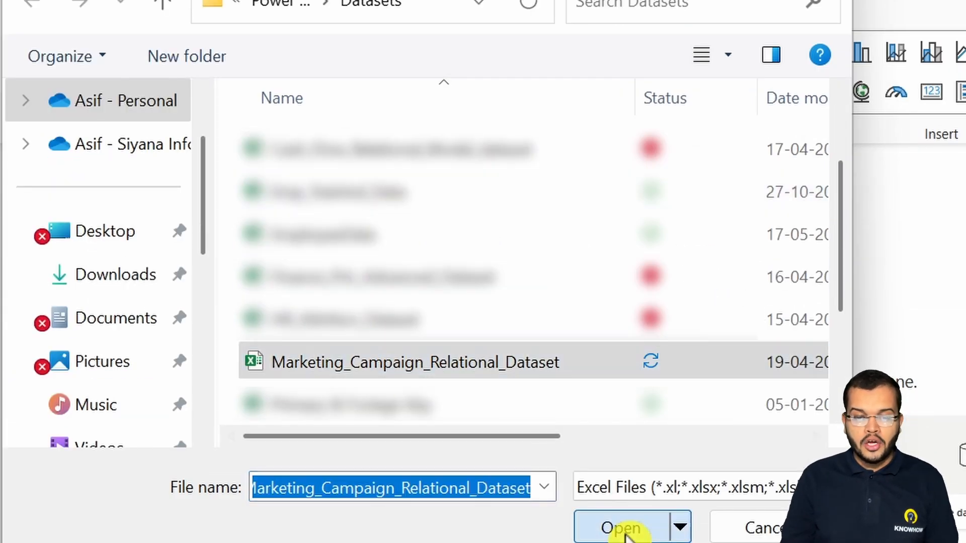
click(622, 528)
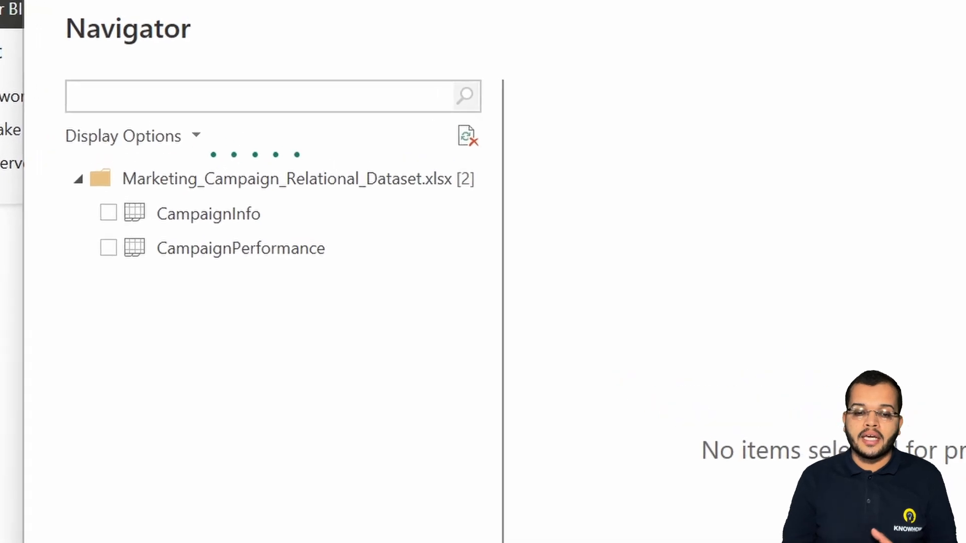
Step: Select both the CampaignInfo and CampaignPerformance tables and open them for transformation in Power Query
click(119, 216)
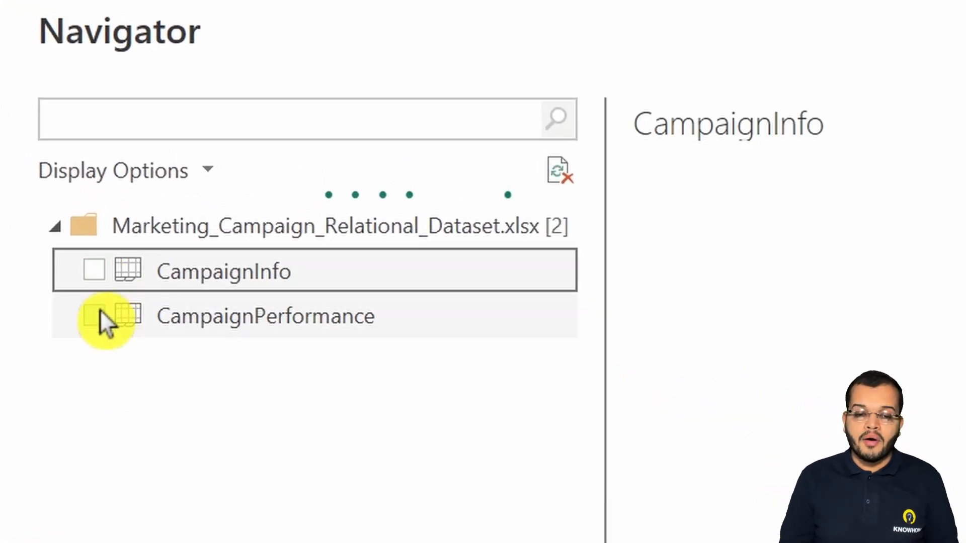
click(99, 313)
click(98, 273)
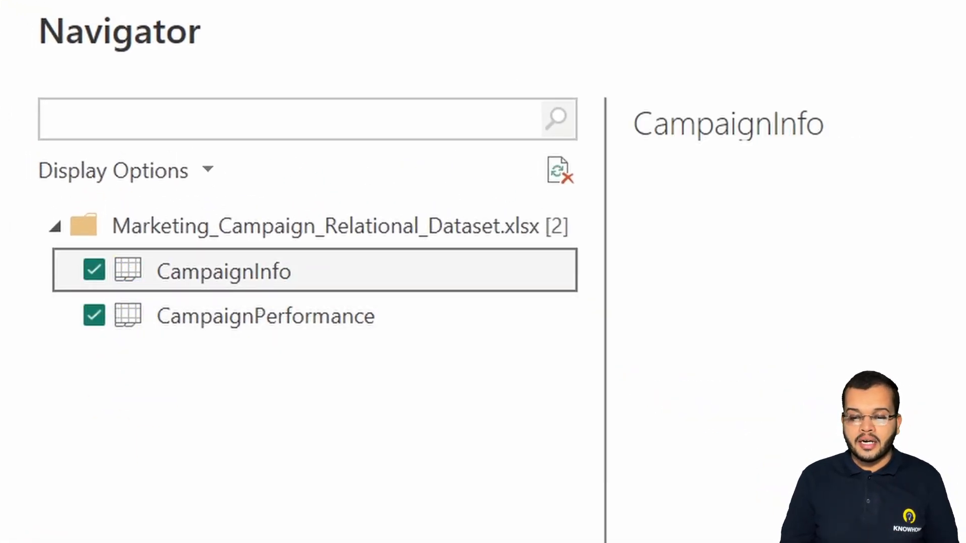
click(588, 503)
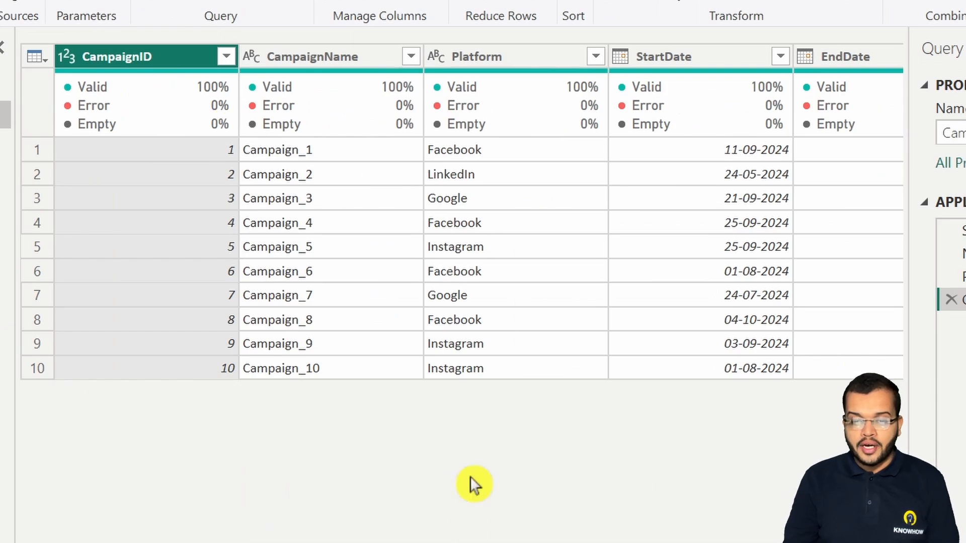
Step: Review the columns of both queries and change the data type of CampaignPerformance's Date column to Date
scroll(462, 211, right, 5)
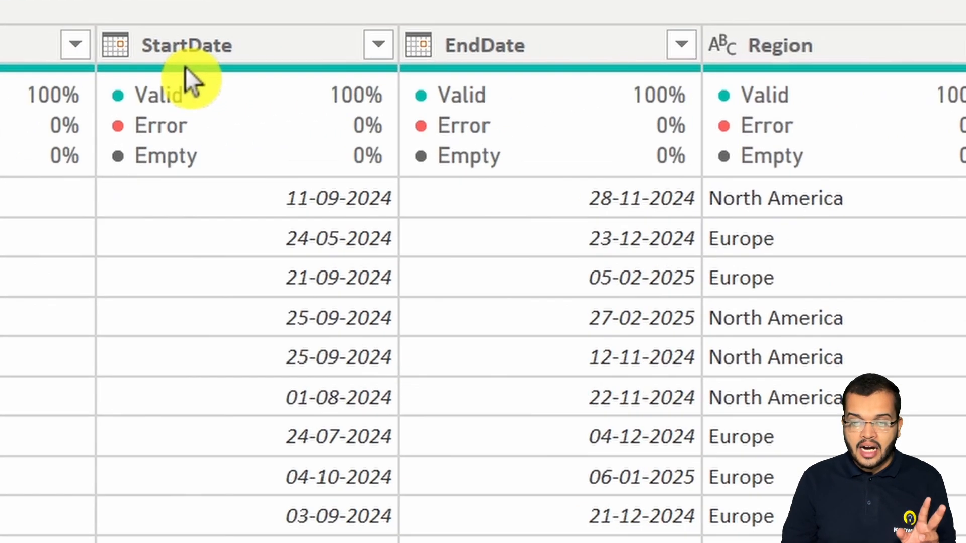
click(617, 65)
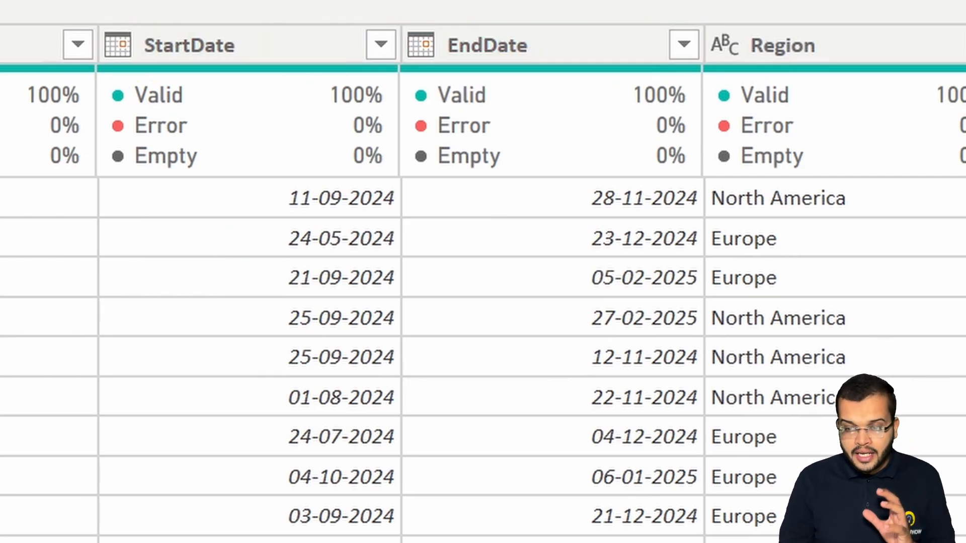
scroll(483, 302, left, 8)
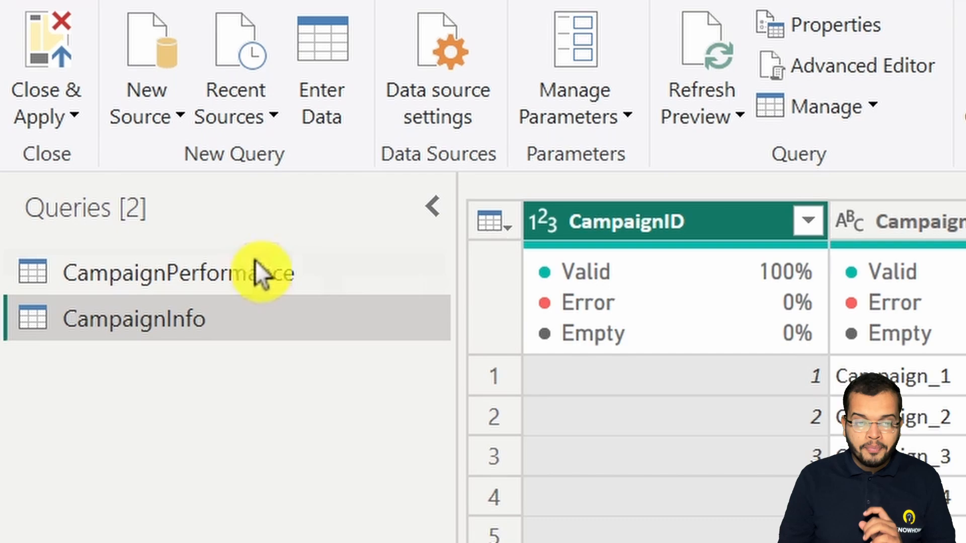
click(236, 272)
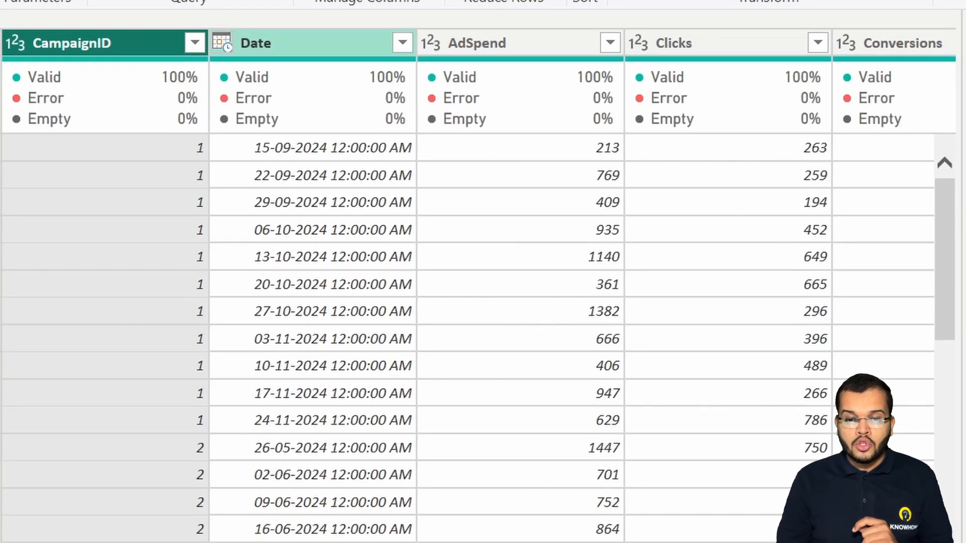
scroll(381, 209, down, 4)
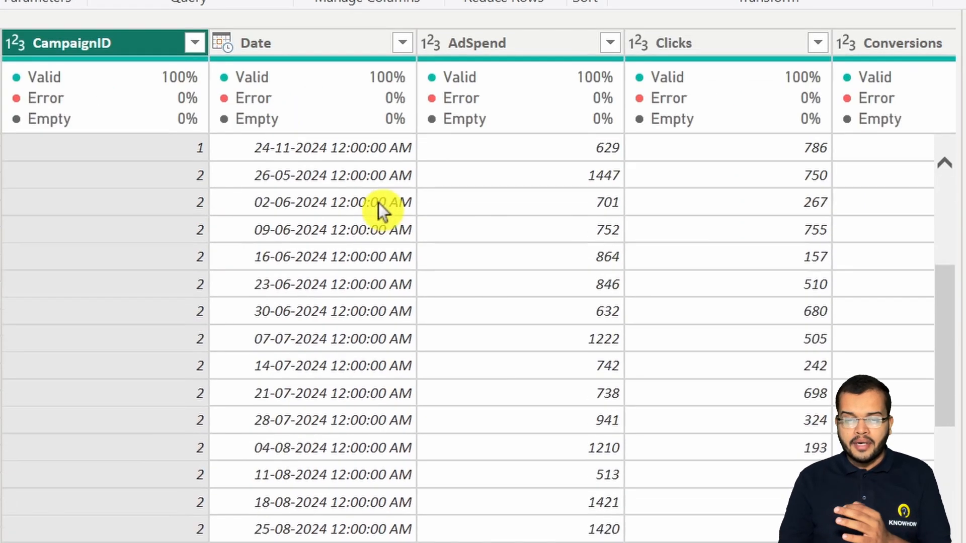
scroll(379, 212, up, 4)
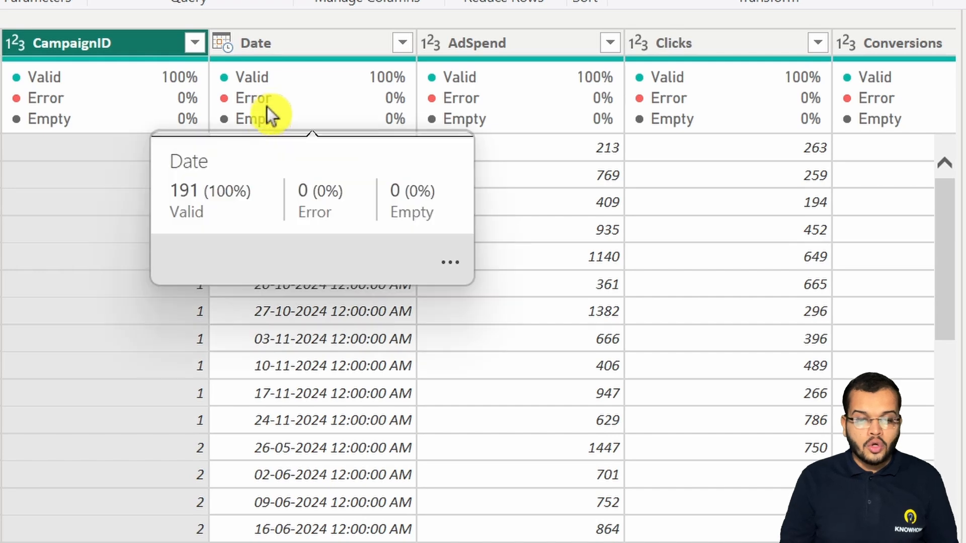
click(221, 45)
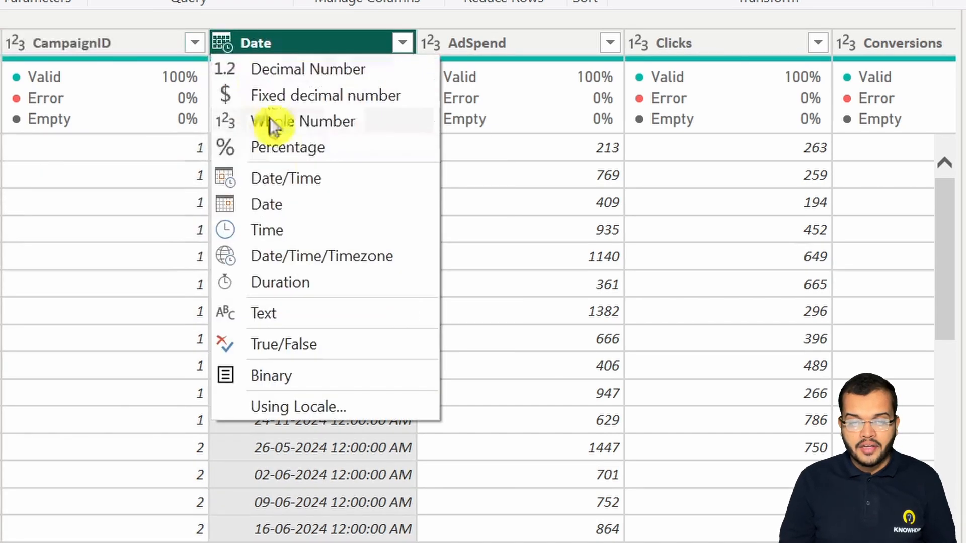
click(283, 211)
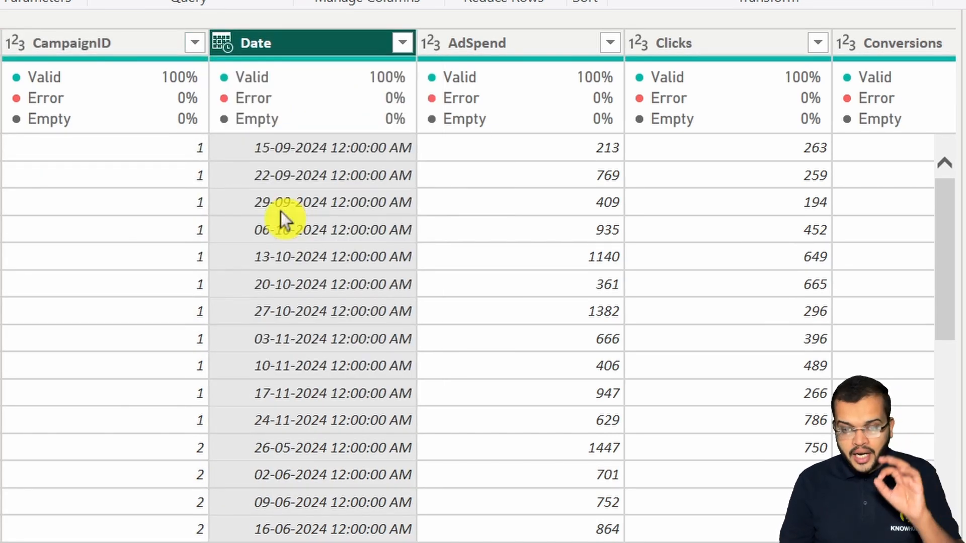
click(507, 333)
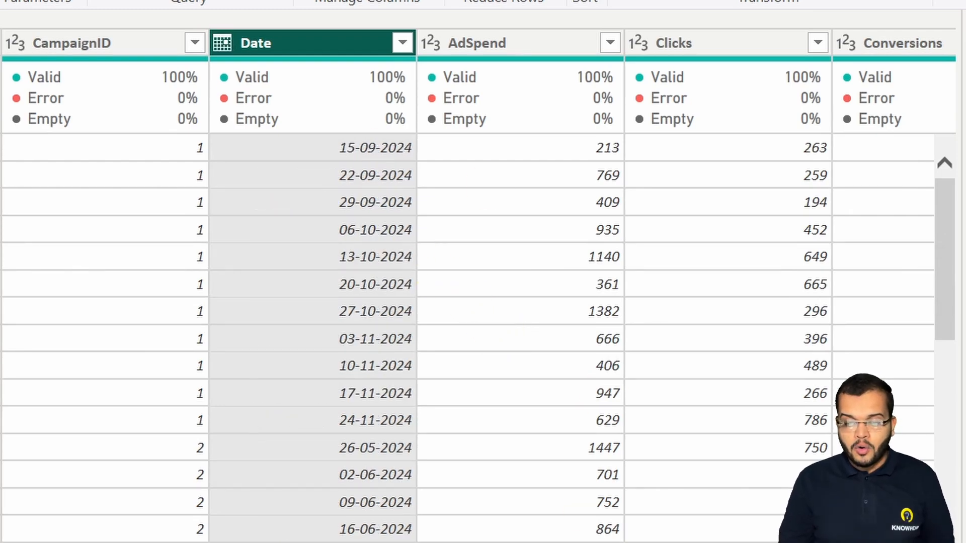
Step: Check the remaining CampaignPerformance columns, then close Power Query and apply the changes to the report
scroll(477, 282, right, 5)
scroll(478, 281, left, 5)
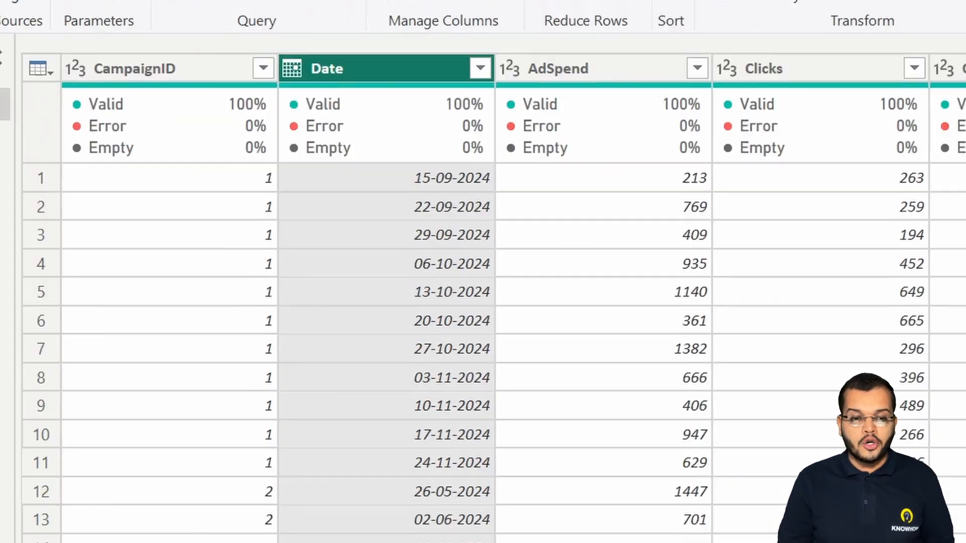
click(52, 75)
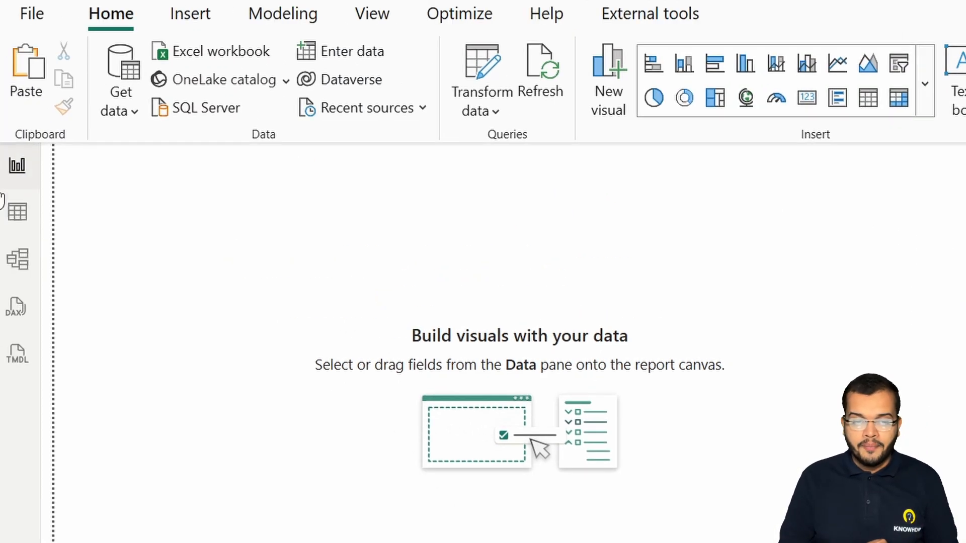
Step: In the model view, move the CampaignInfo table down and away from CampaignPerformance to expose their relationship line
click(18, 257)
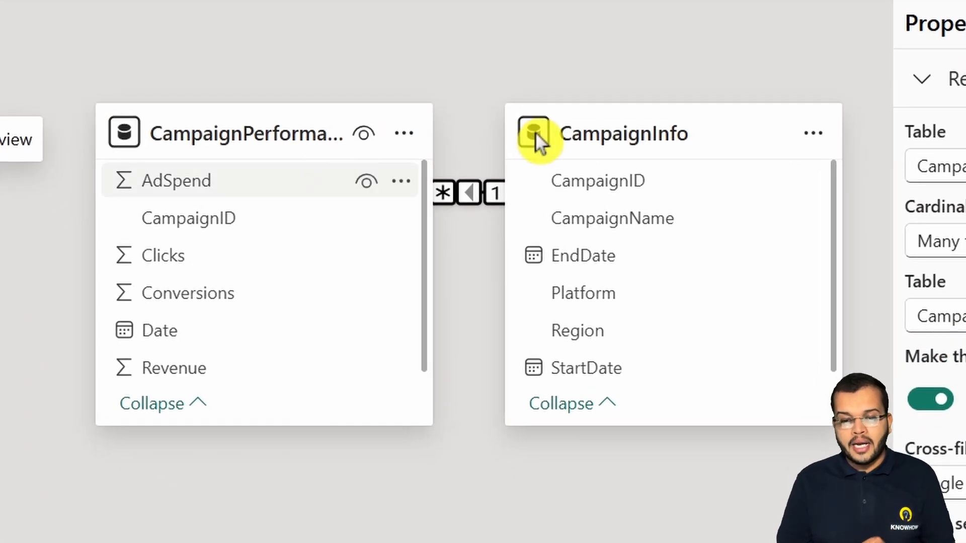
drag(535, 132, 708, 315)
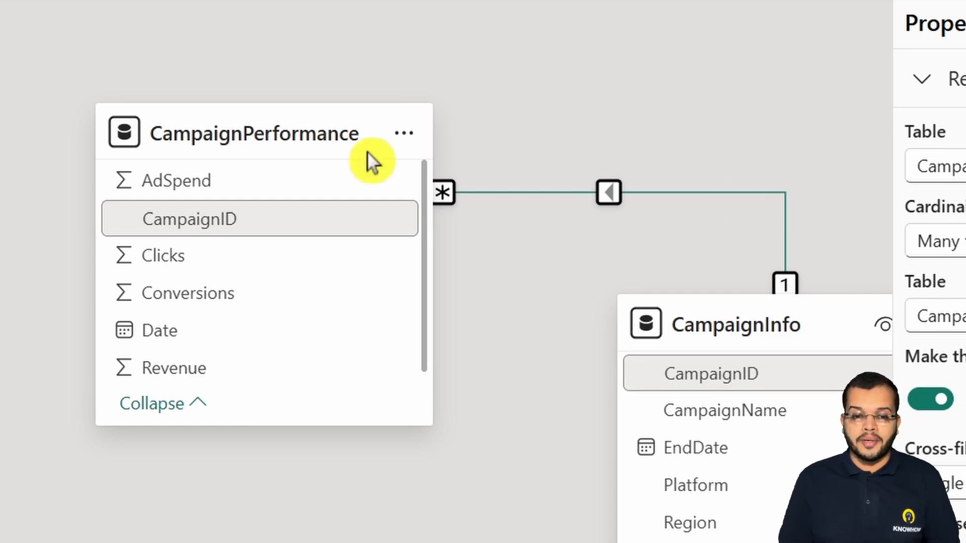
Step: Return to the report view, expand the CampaignInfo fields and add a new measure to the CampaignPerformance table
click(17, 68)
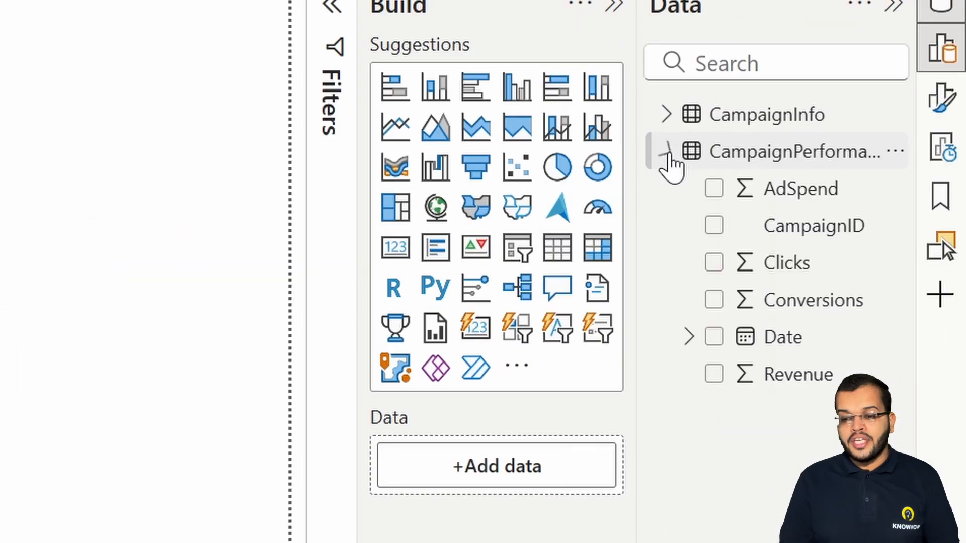
click(665, 115)
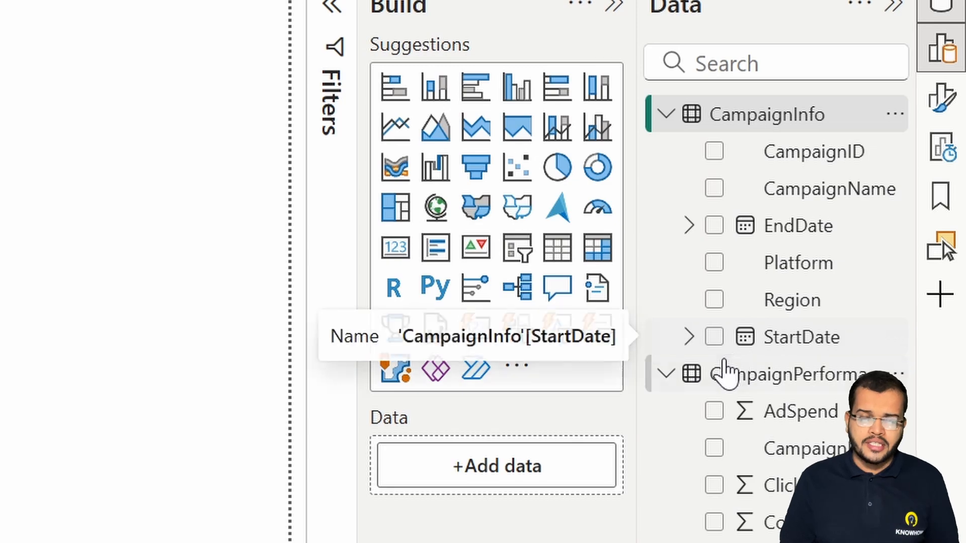
click(897, 375)
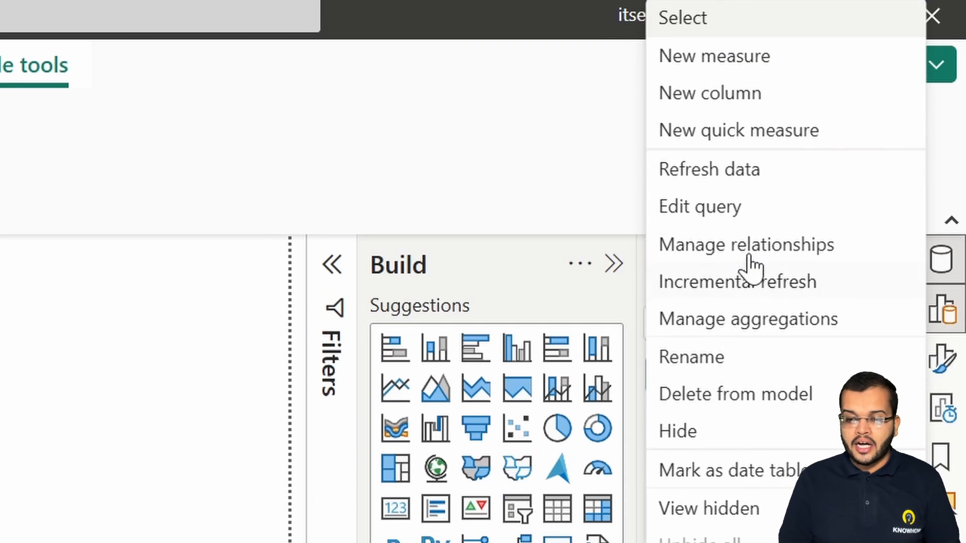
click(757, 58)
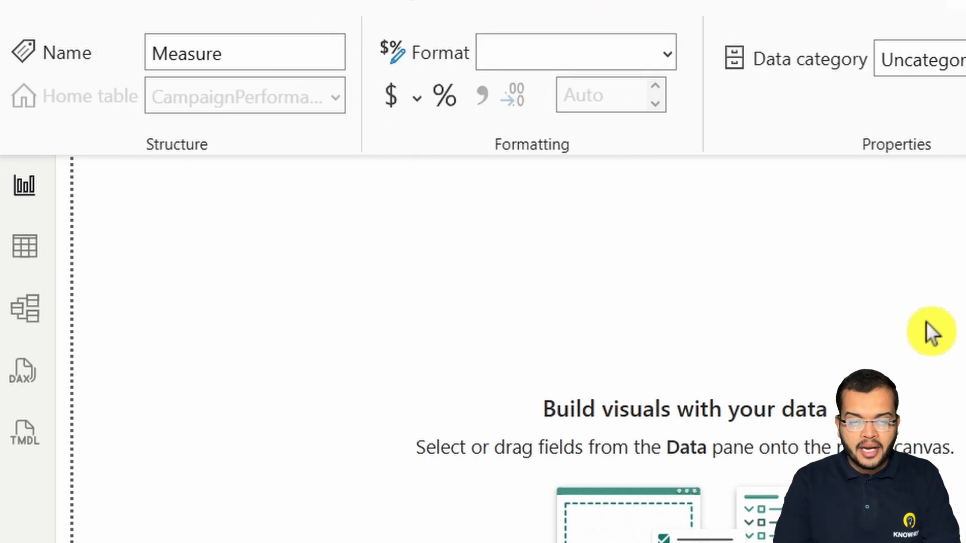
Step: Define the measure as Total Spend = SUM(CampaignPerformance[AdSpend])
text(T)
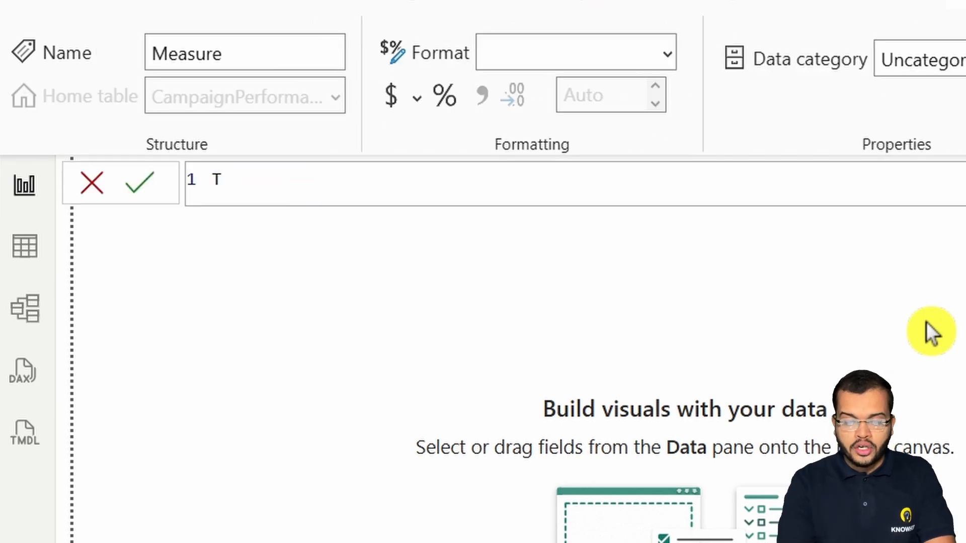
text(otal Sp)
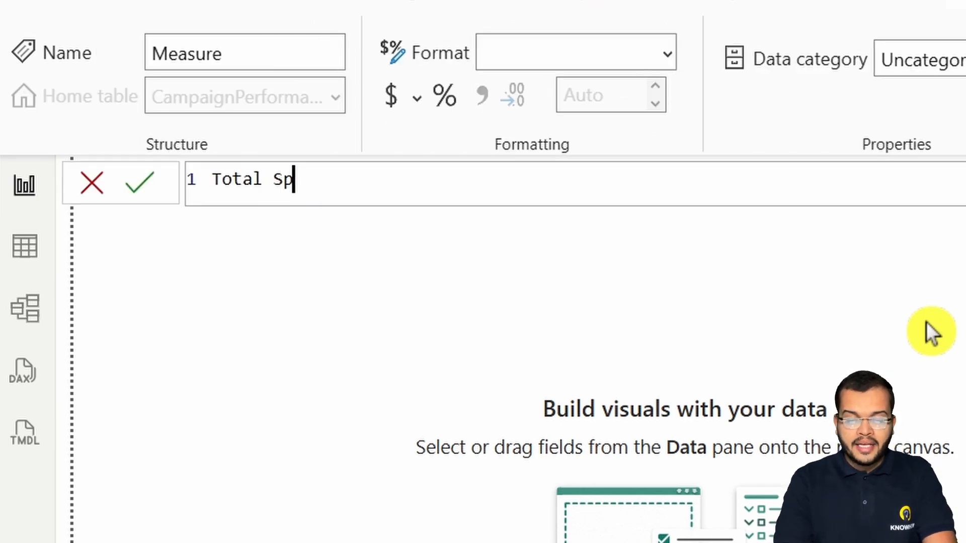
text(end = )
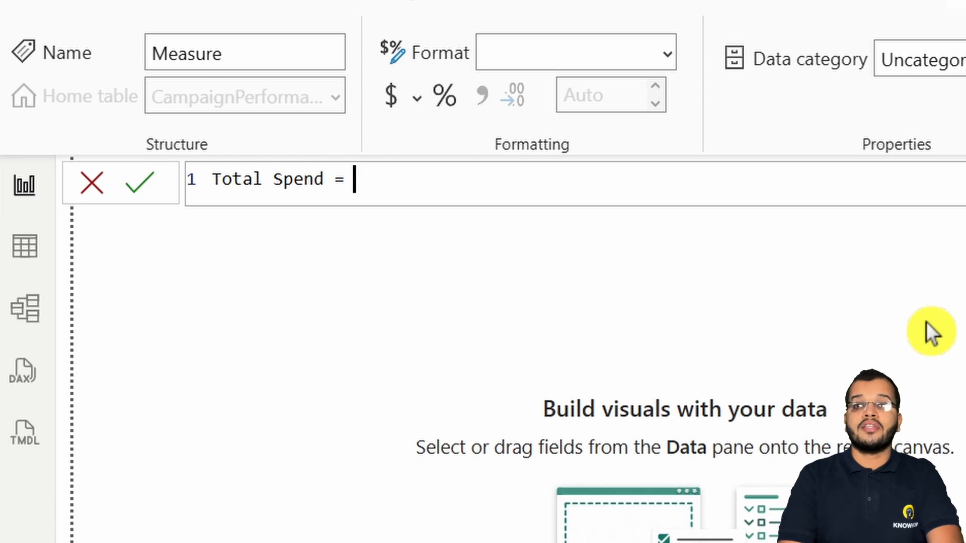
text(sum)
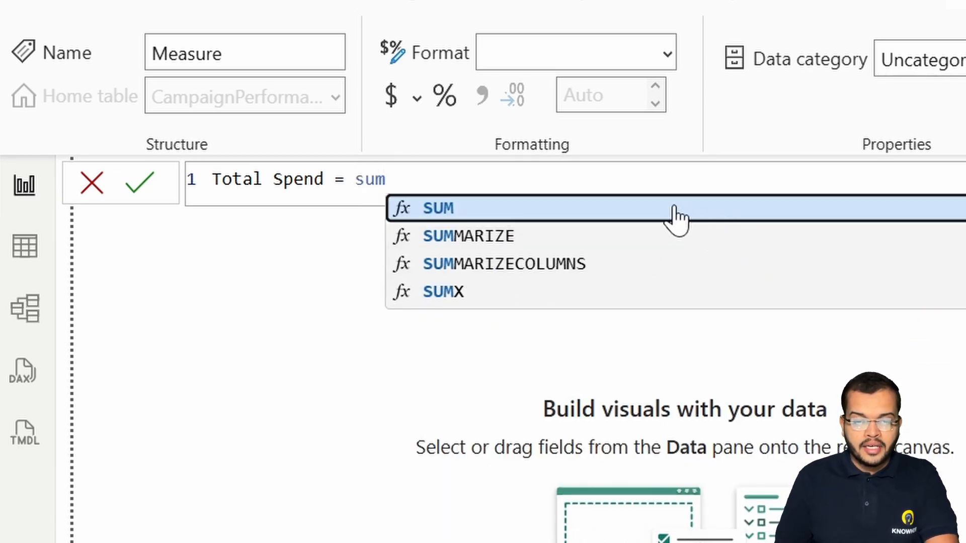
click(675, 208)
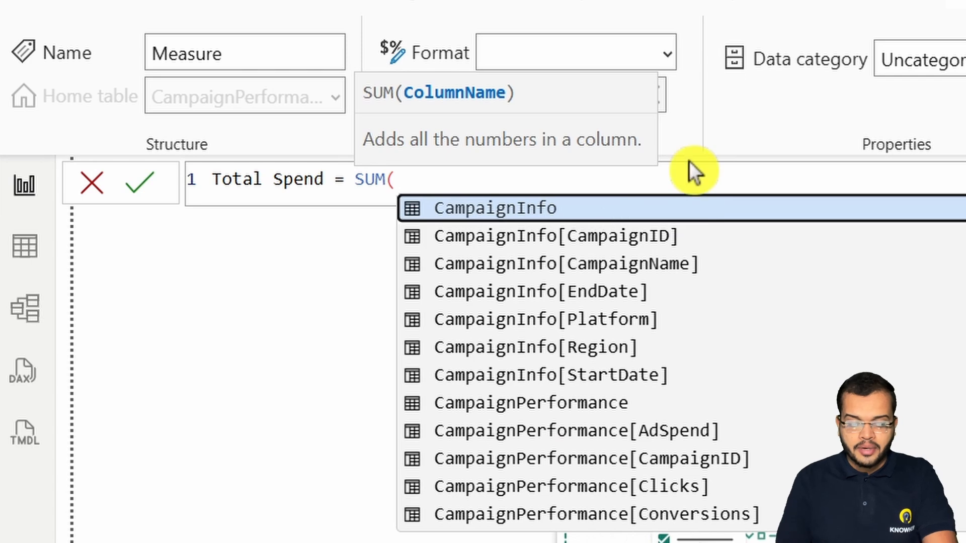
text(ads)
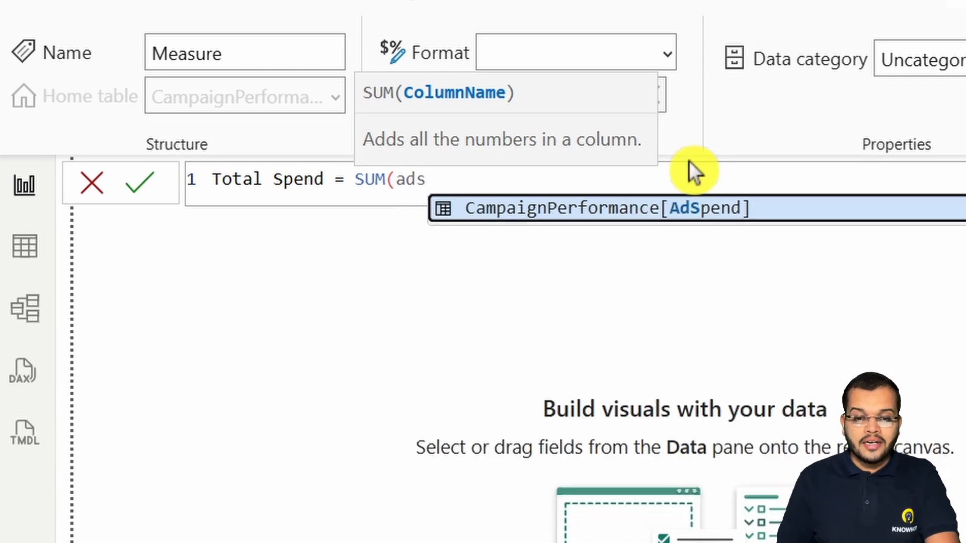
click(713, 207)
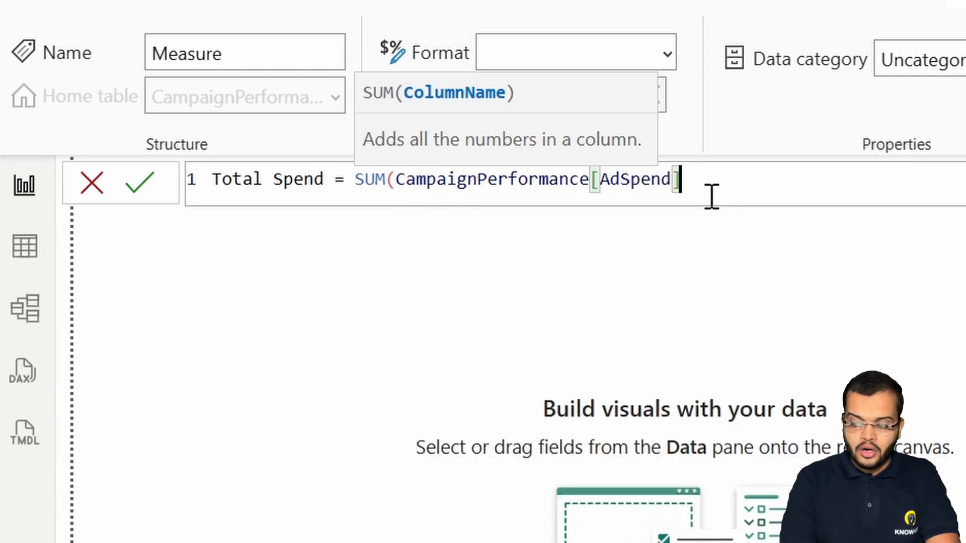
text())
key(Return)
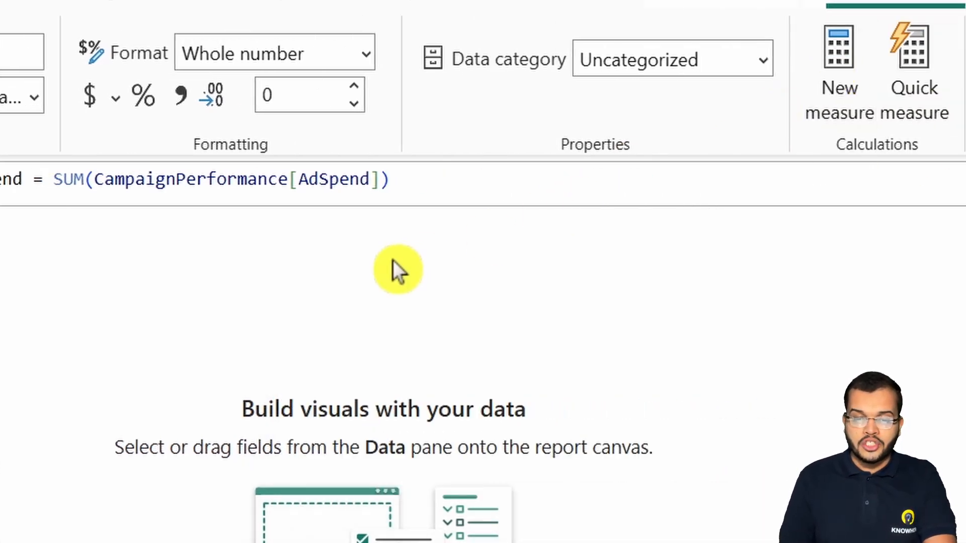
Step: Create the measure Total Revenue = SUM(CampaignPerformance[Revenue])
text(Total Rv)
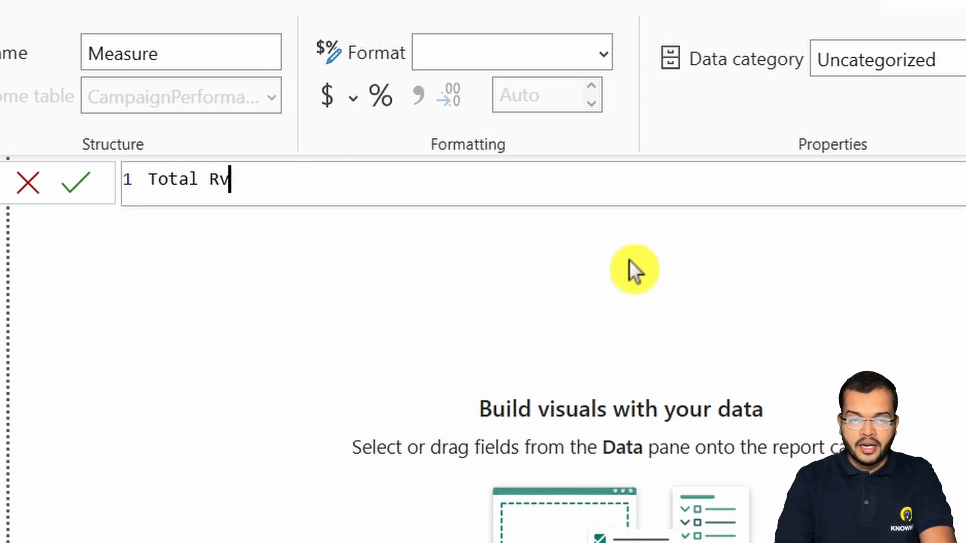
key(BackSpace)
text(EV)
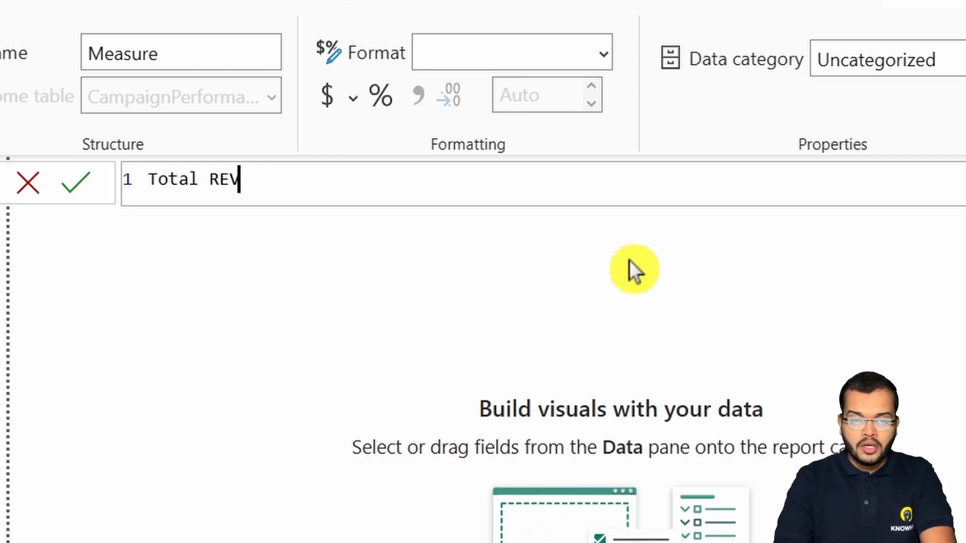
key(BackSpace)
key(BackSpace)
text(eve)
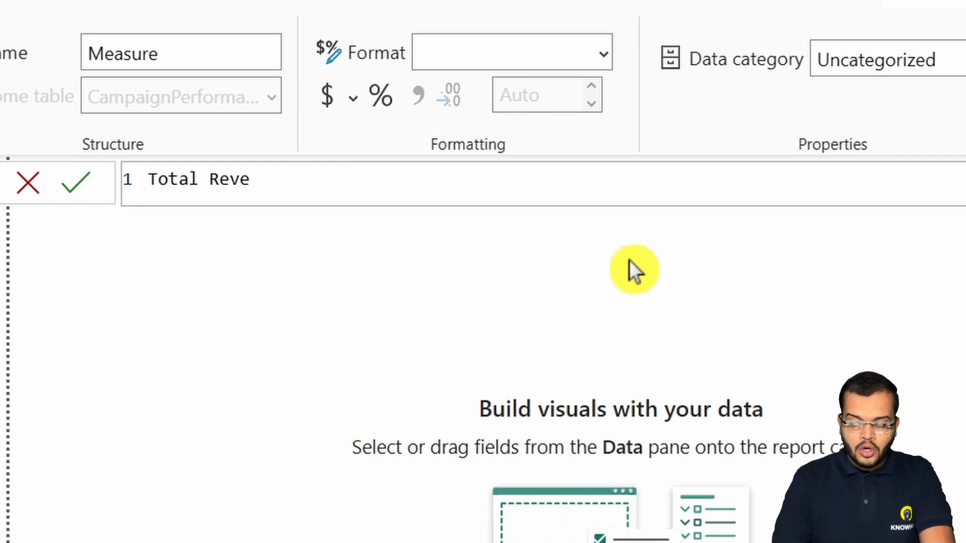
text(nue = s)
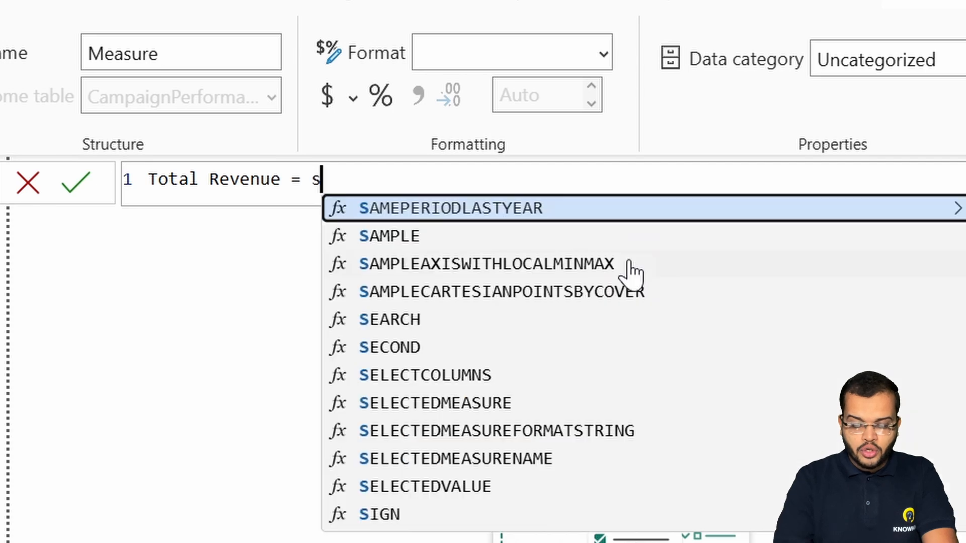
text(um)
click(663, 209)
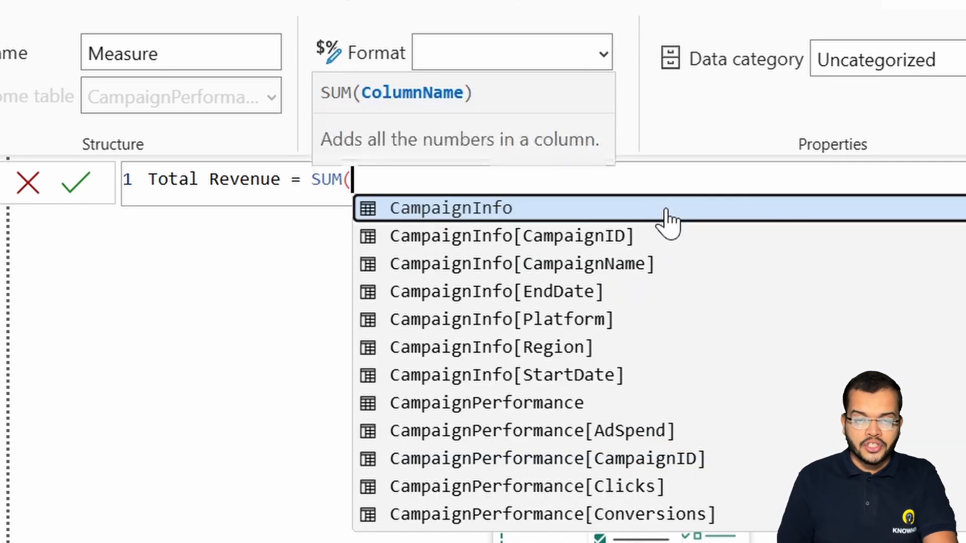
text(rev)
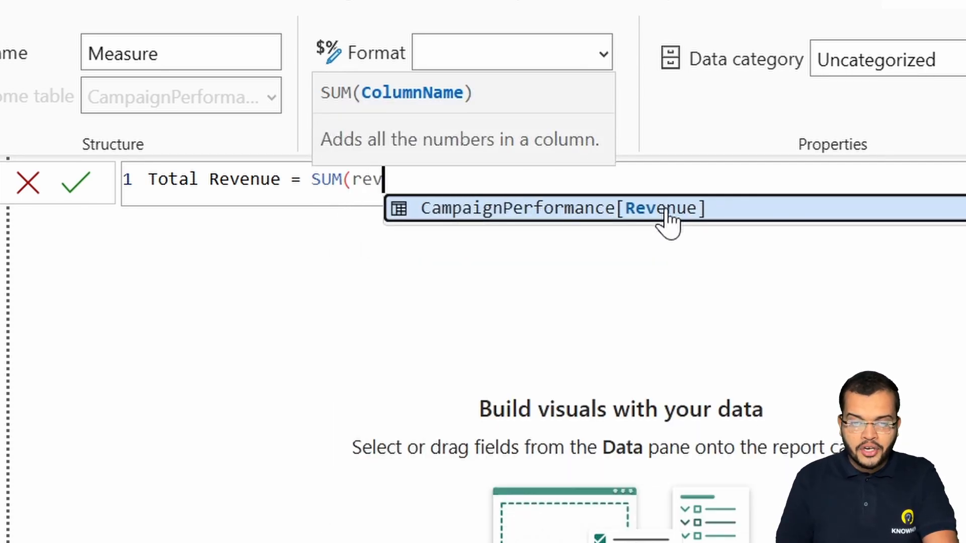
click(664, 207)
text())
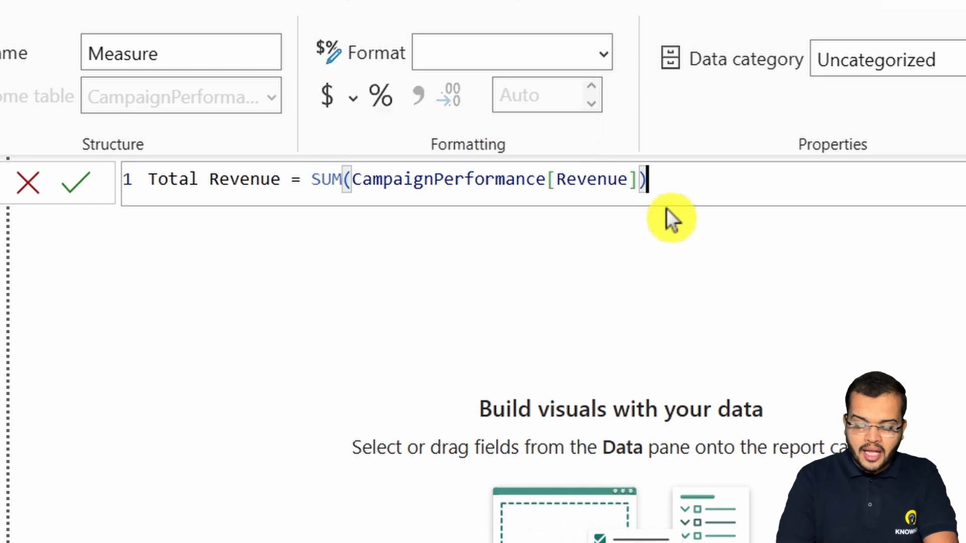
key(Return)
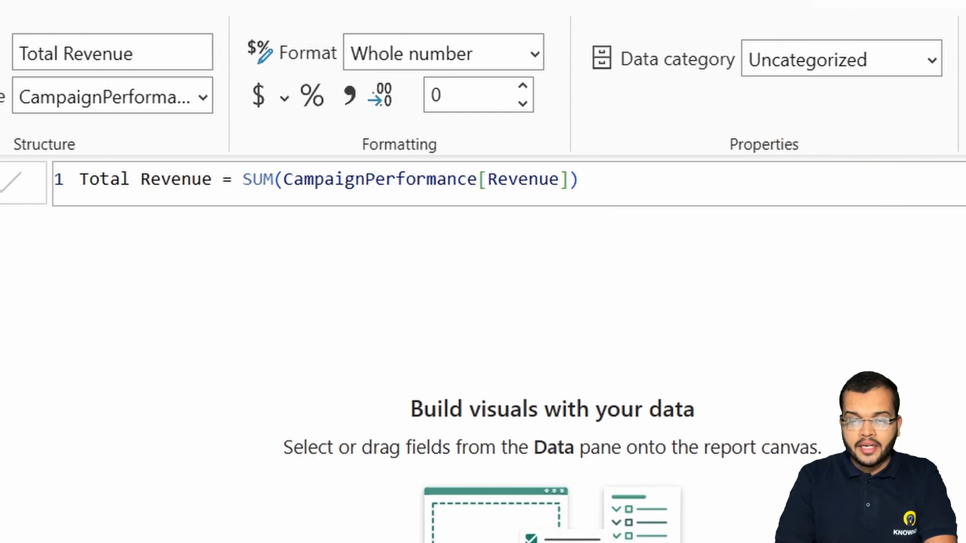
Step: Add a new measure defined as Total Clicks = SUM(CampaignPerformance[Clicks])
click(792, 95)
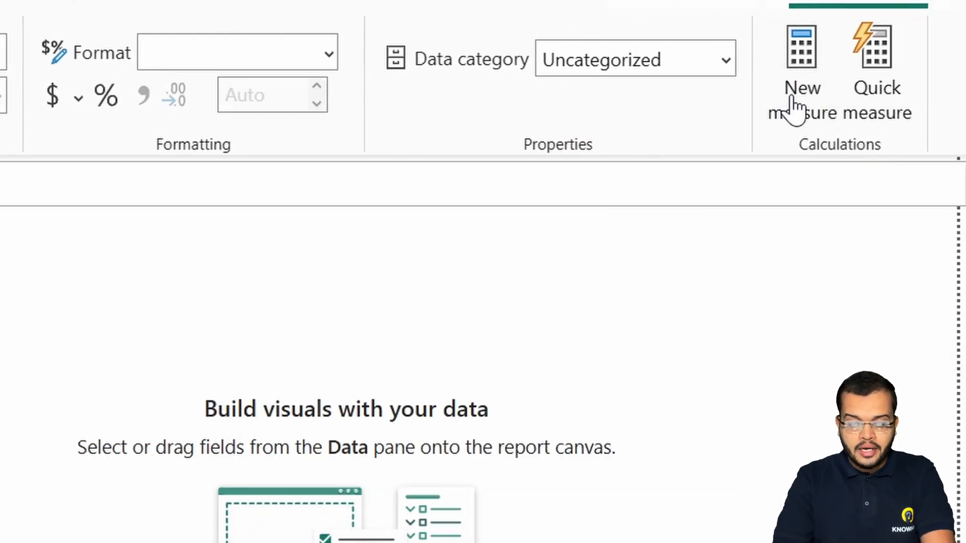
text(Total)
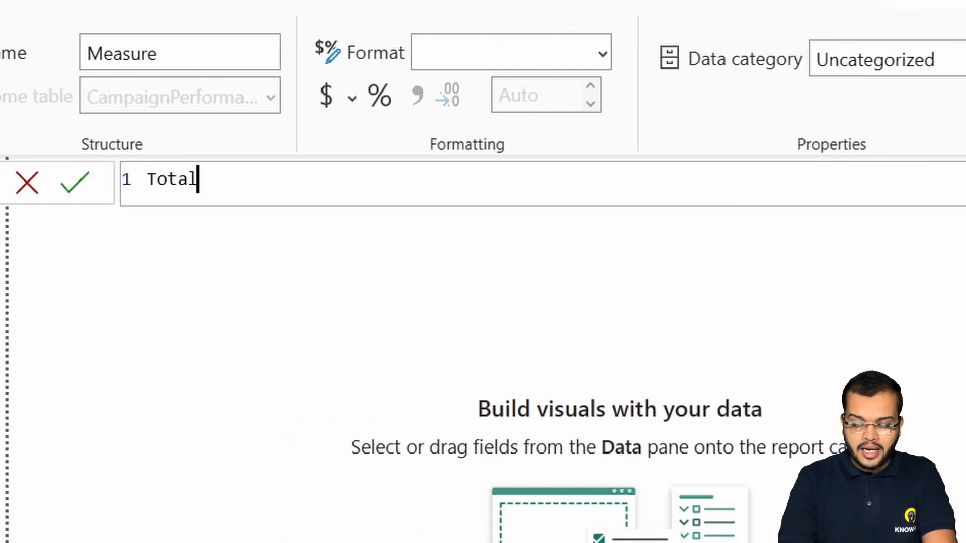
text( Clikc)
key(BackSpace)
key(BackSpace)
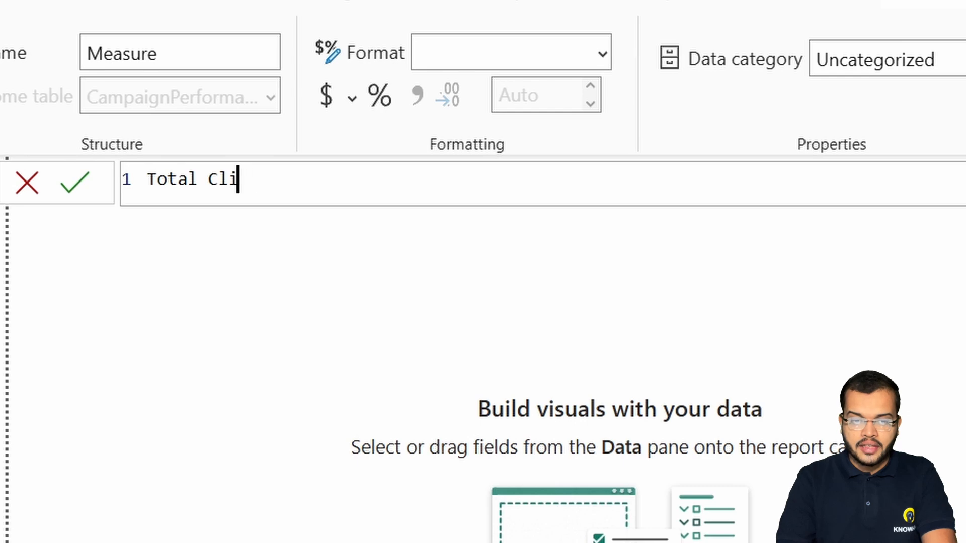
text(cks = sum)
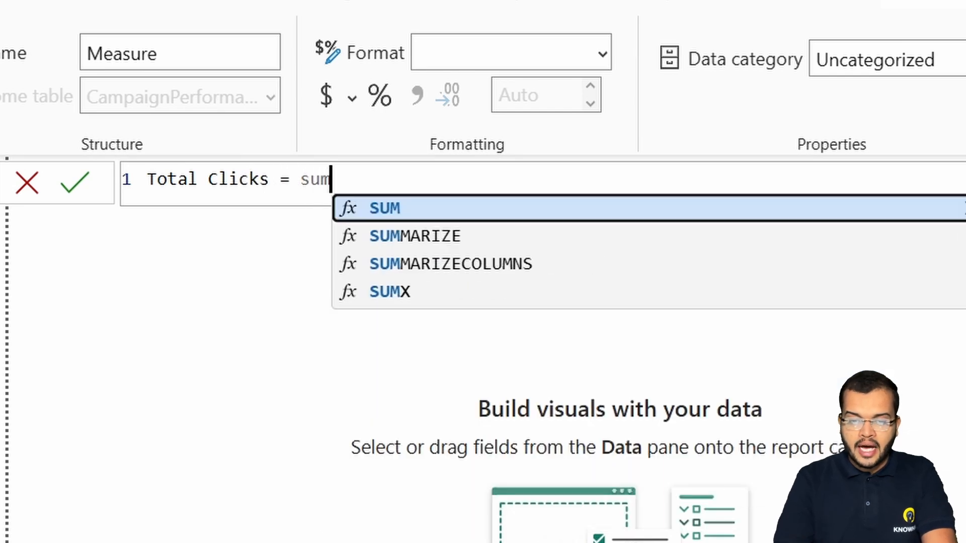
click(711, 208)
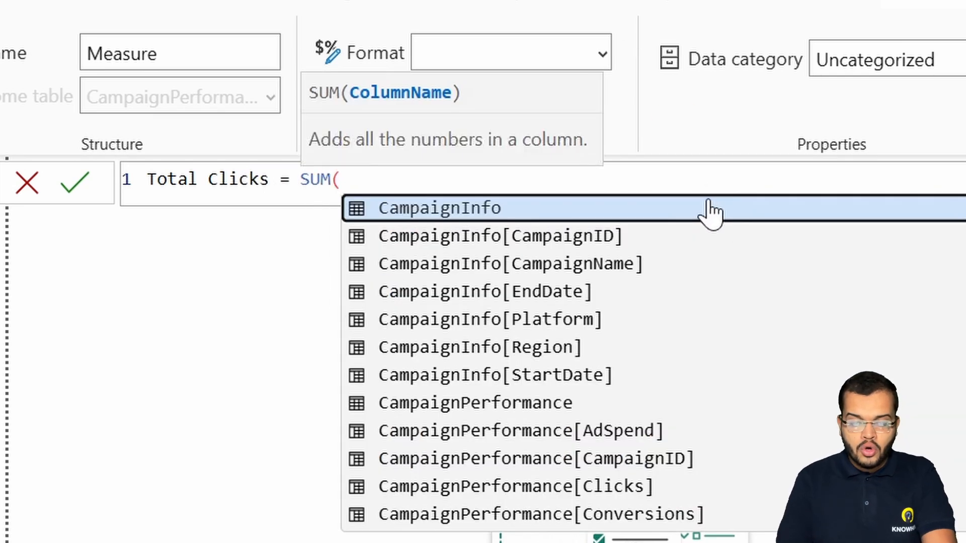
text(ce[Cli)
click(708, 209)
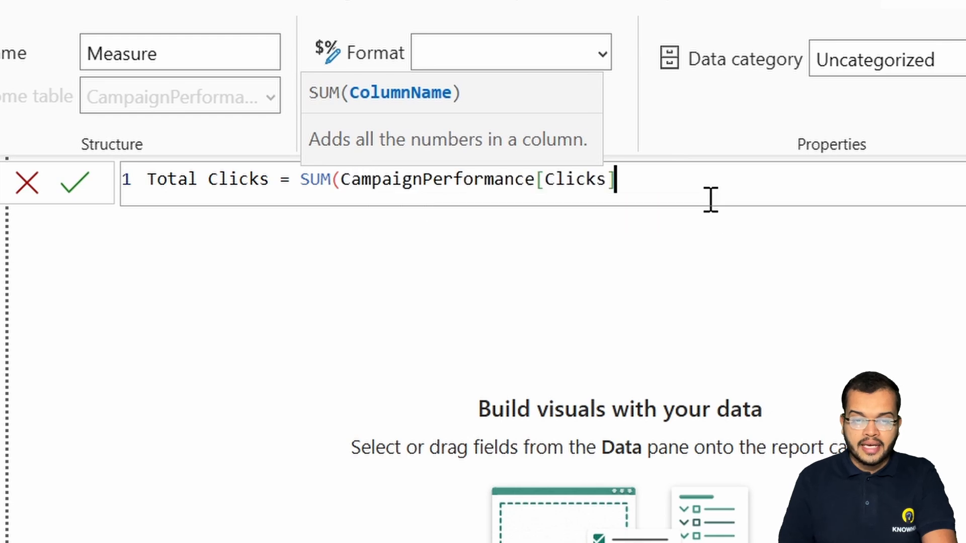
text())
key(Return)
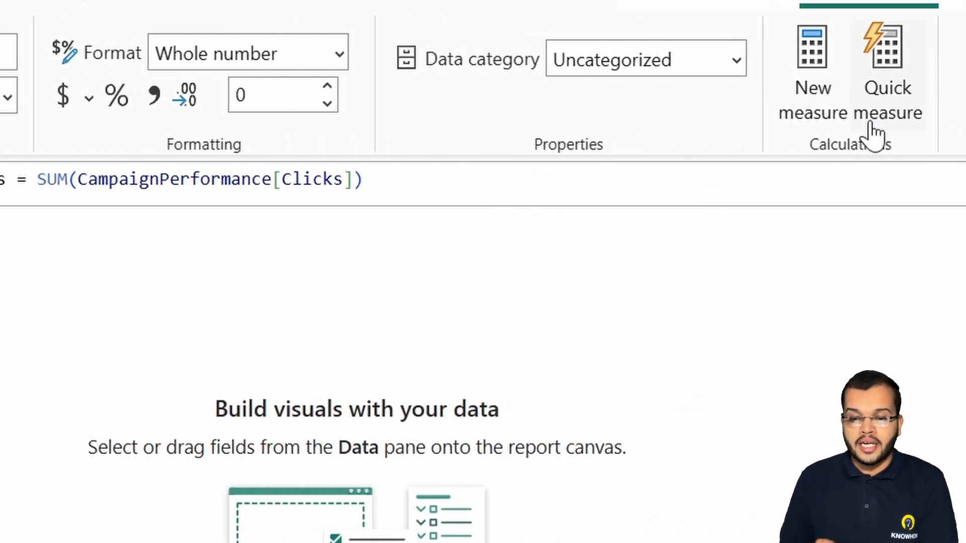
Step: Add another measure to the CampaignPerformance table and name it Total Conversions, ready for its formula
click(819, 107)
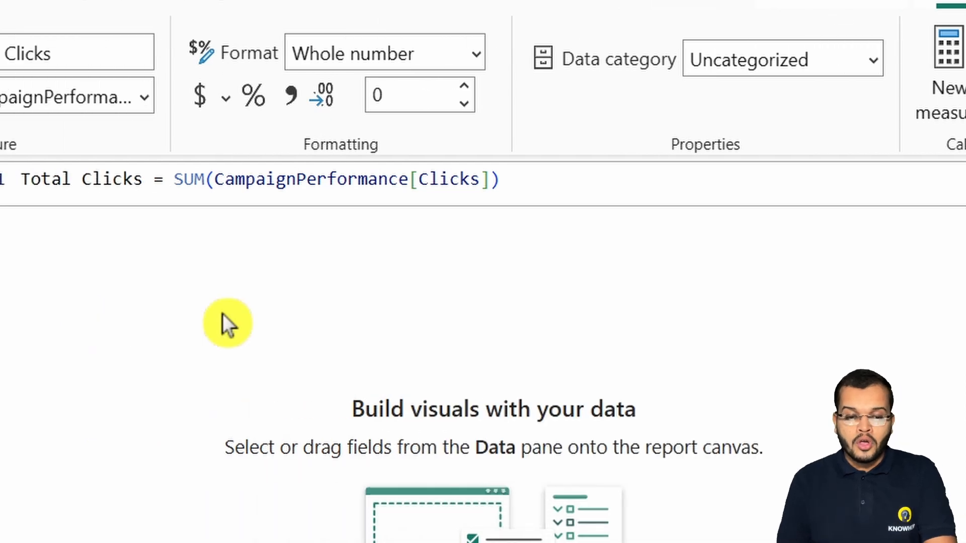
text(To)
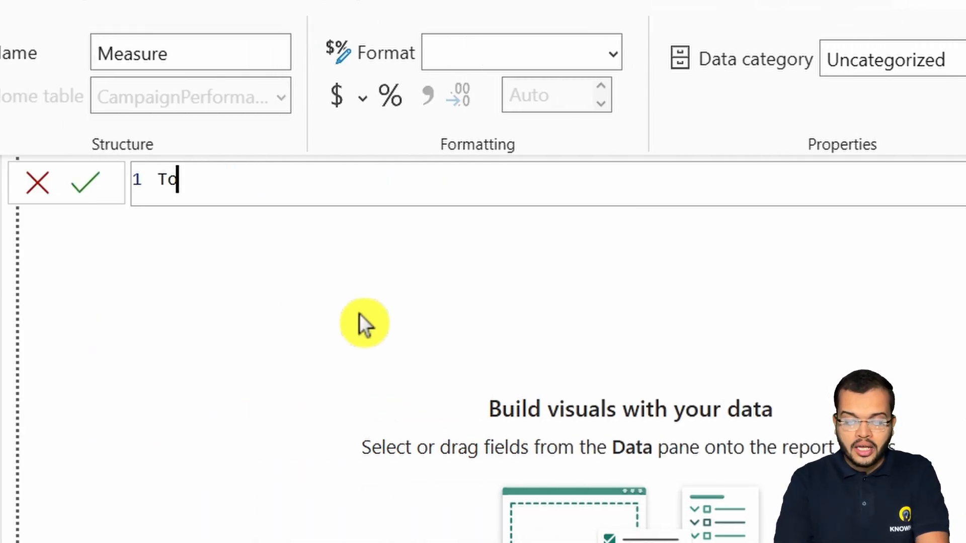
text(tal Conv)
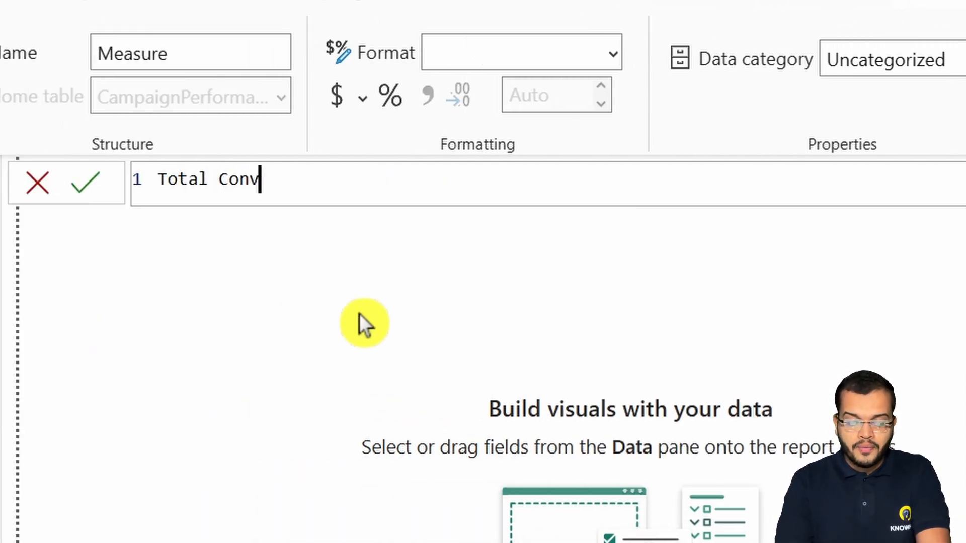
text(ersions =)
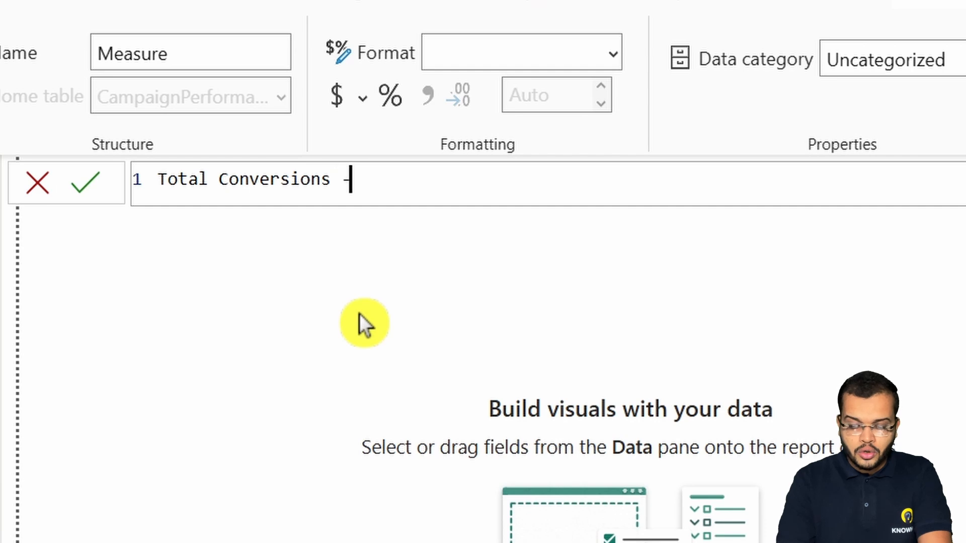
text( conv)
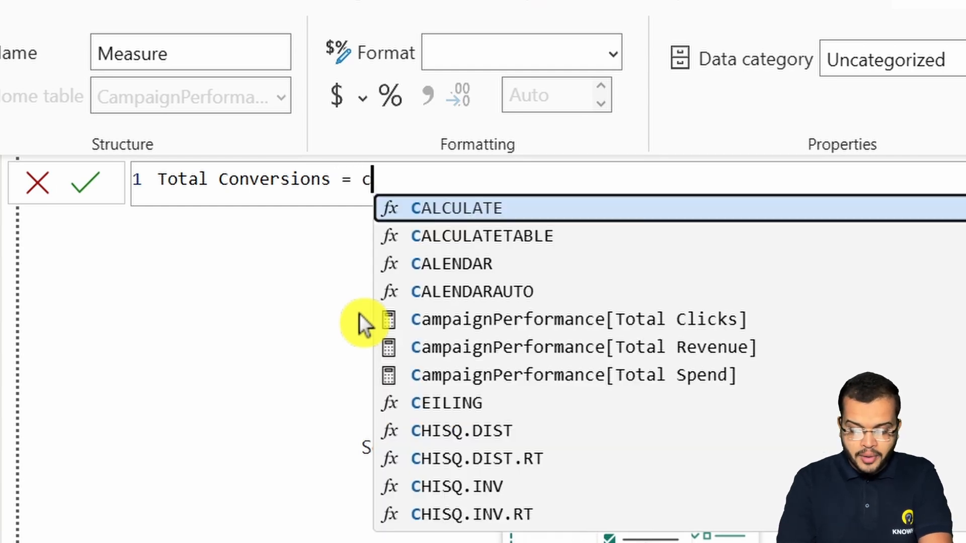
key(BackSpace)
key(BackSpace)
key(BackSpace)
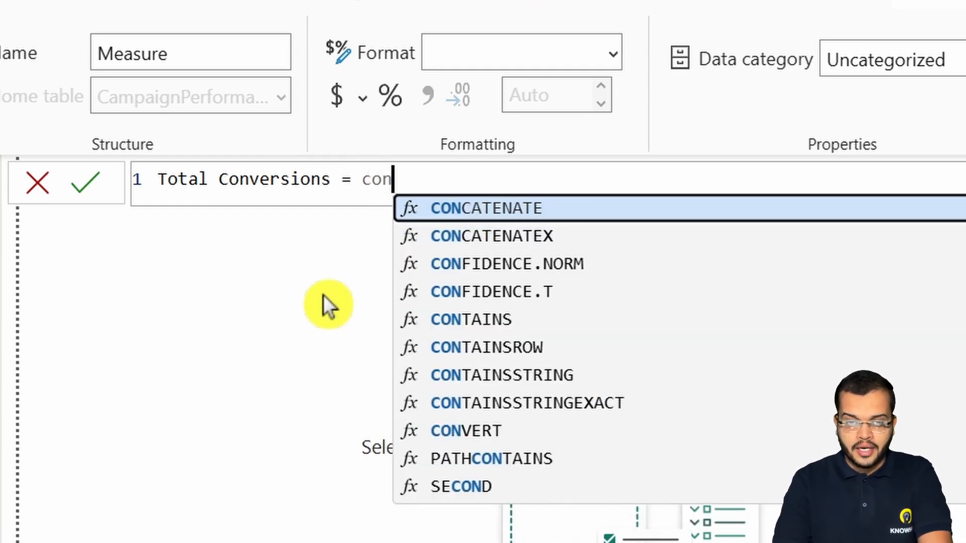
key(BackSpace)
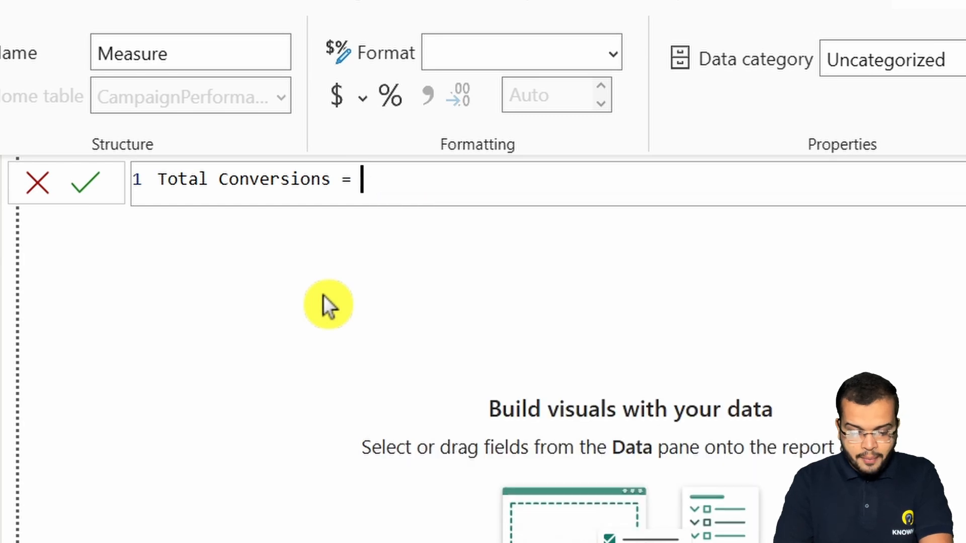
Step: Define the Total Conversions measure with the formula sum(CampaignPerformance[Conversions])
text(sum()
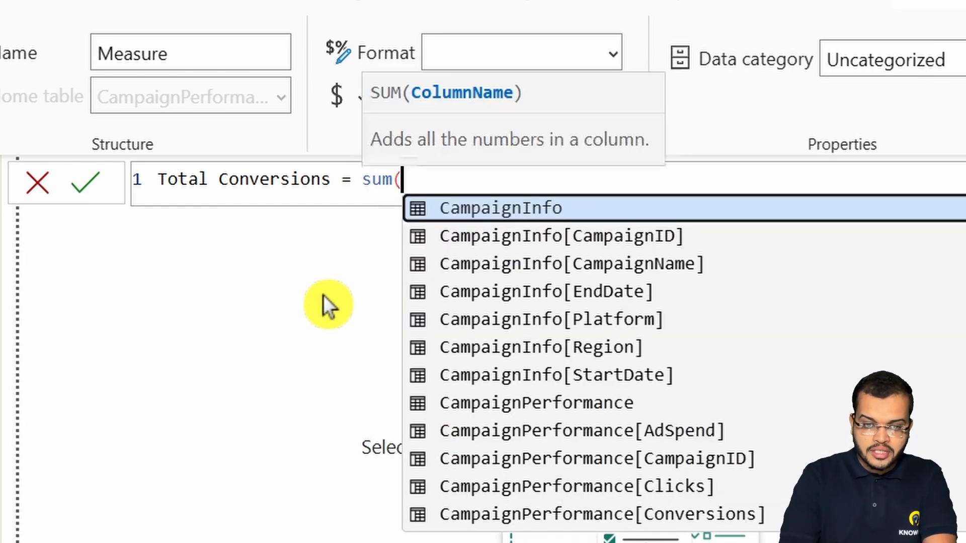
text(conv)
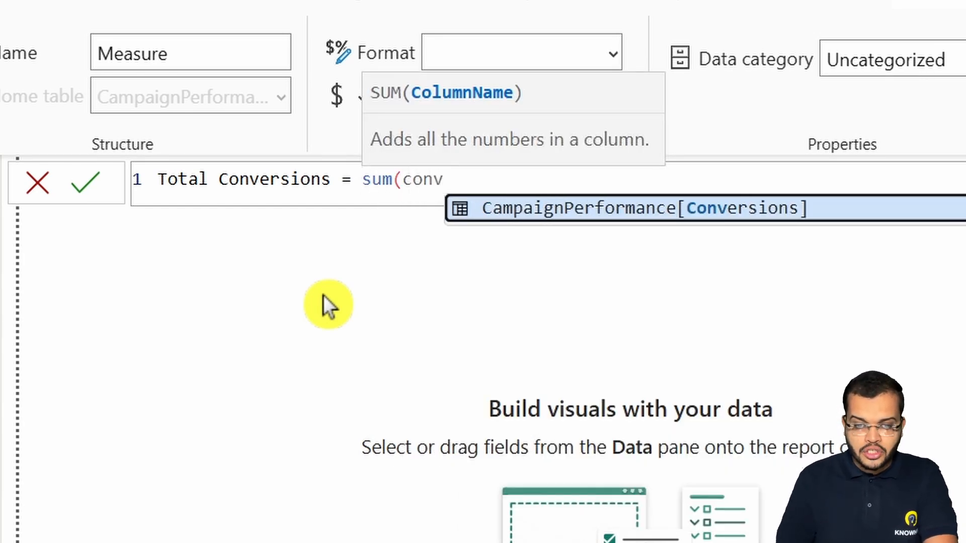
click(598, 217)
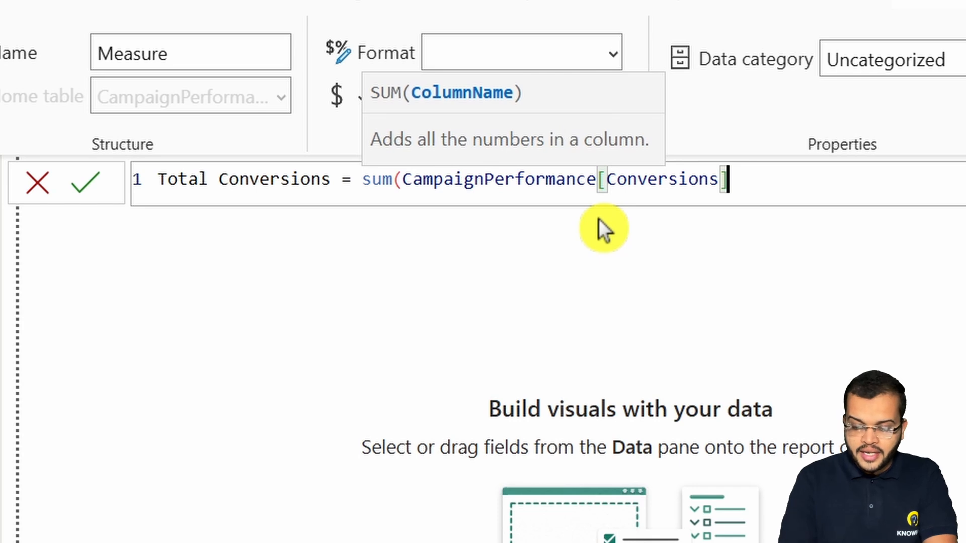
text())
key(Return)
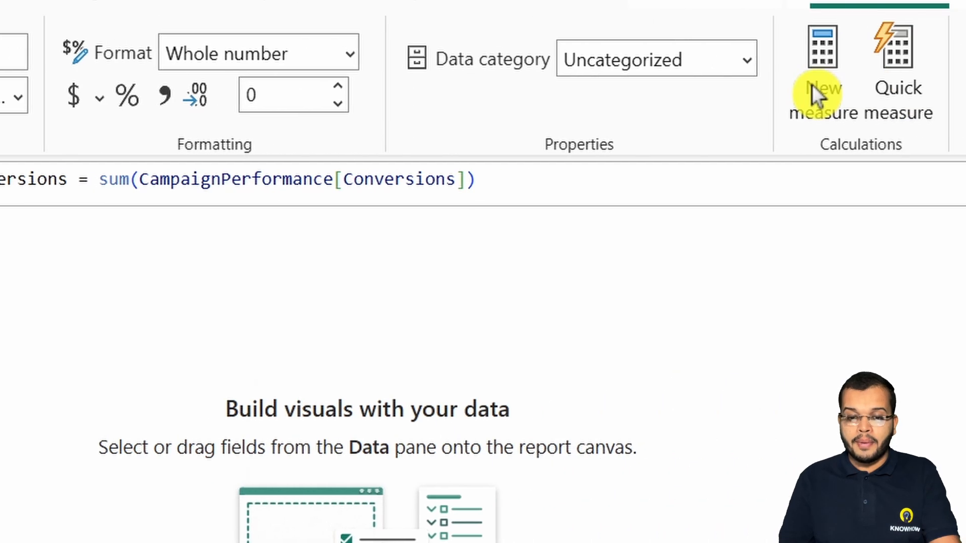
Step: Create a new measure named ROI and begin its DIVIDE formula with [Total Revenue]-[Total Spend] as the numerator
click(811, 85)
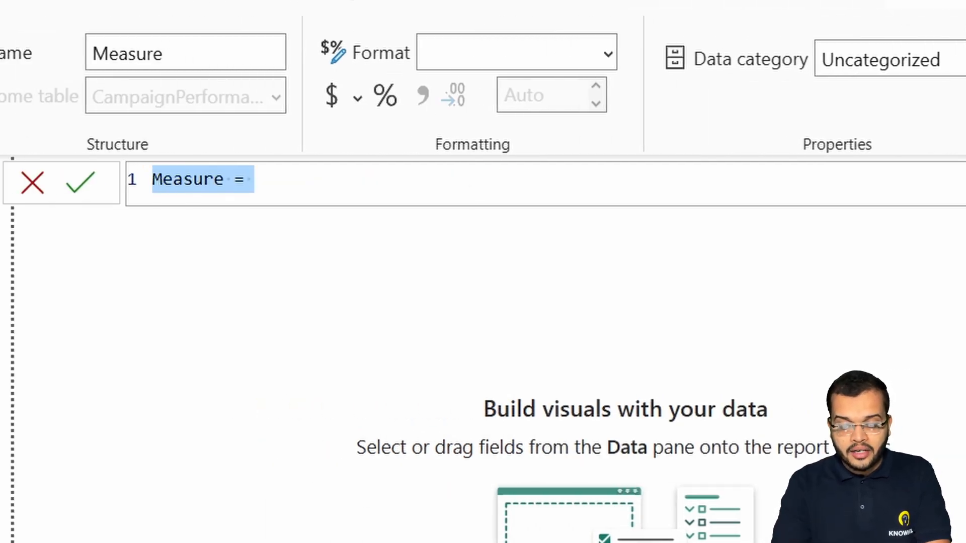
text(RO)
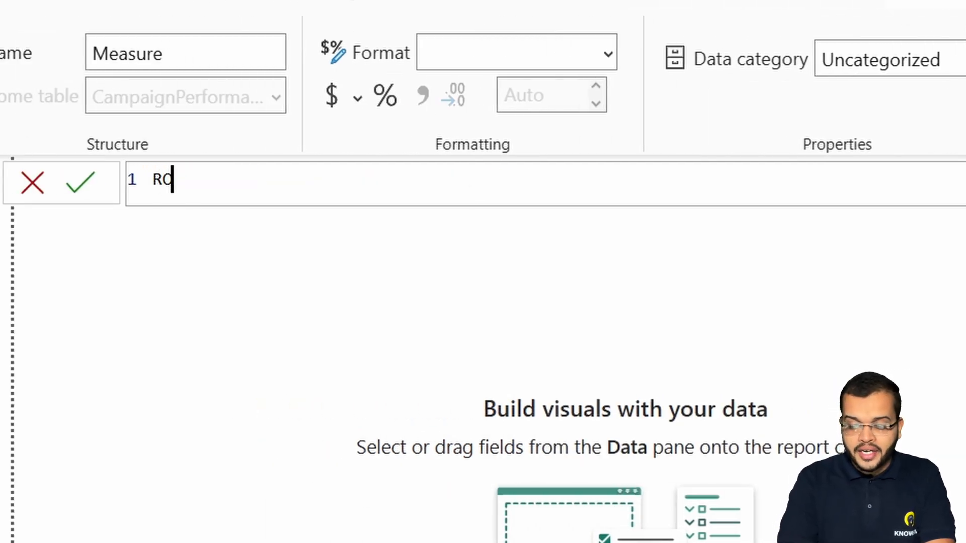
text(I = )
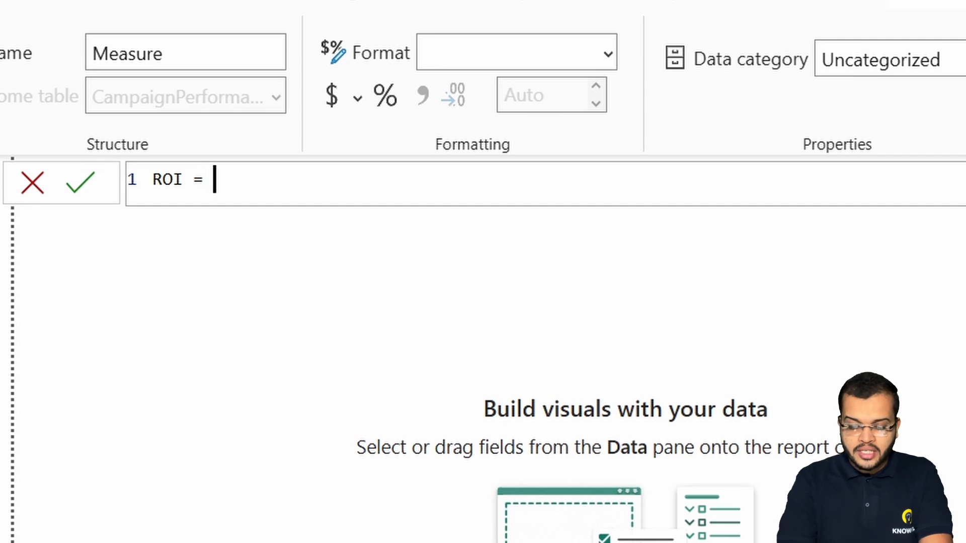
text(DIVI)
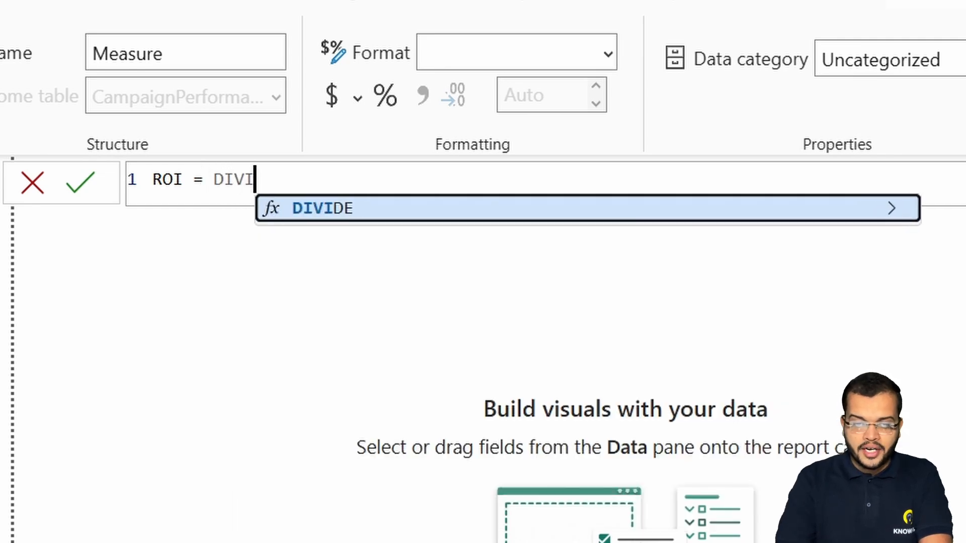
click(596, 209)
text(TOT)
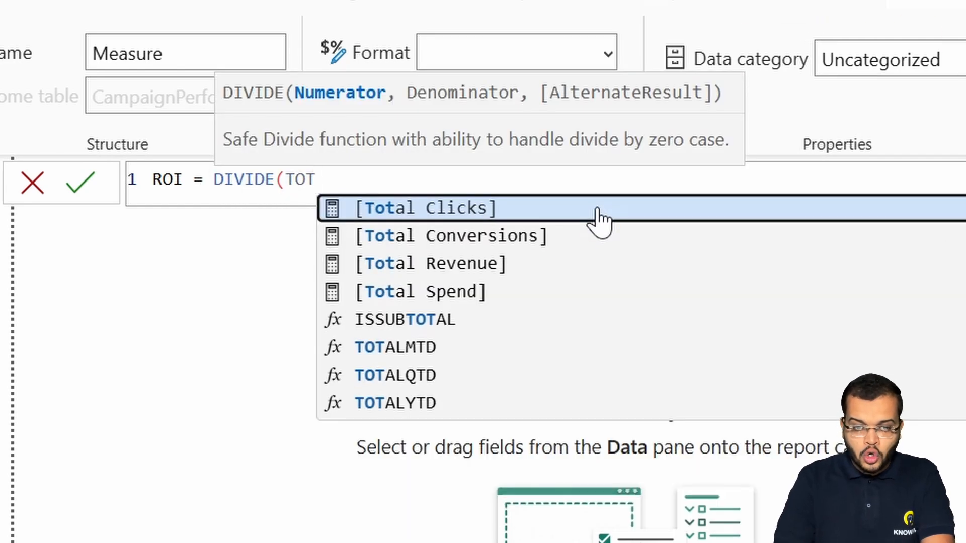
click(512, 265)
text(-TOT)
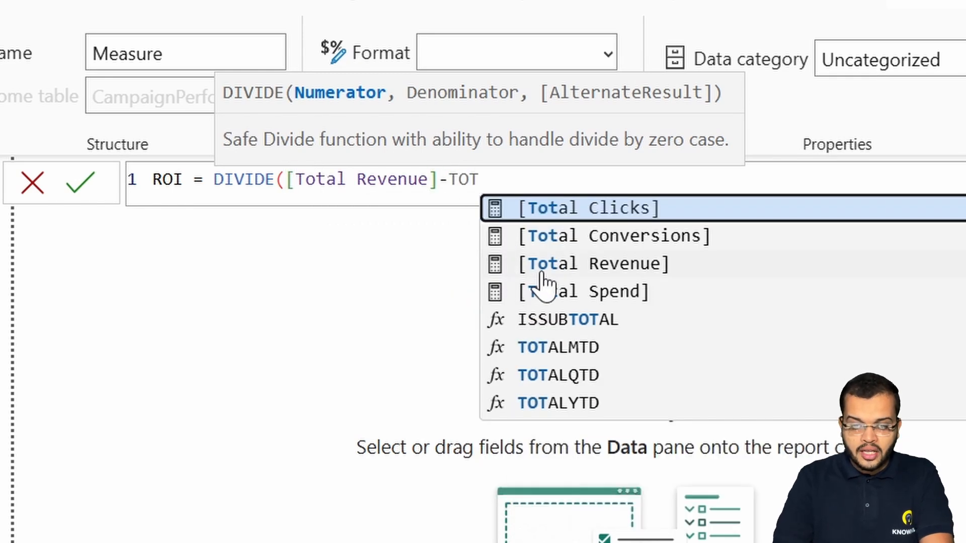
click(559, 289)
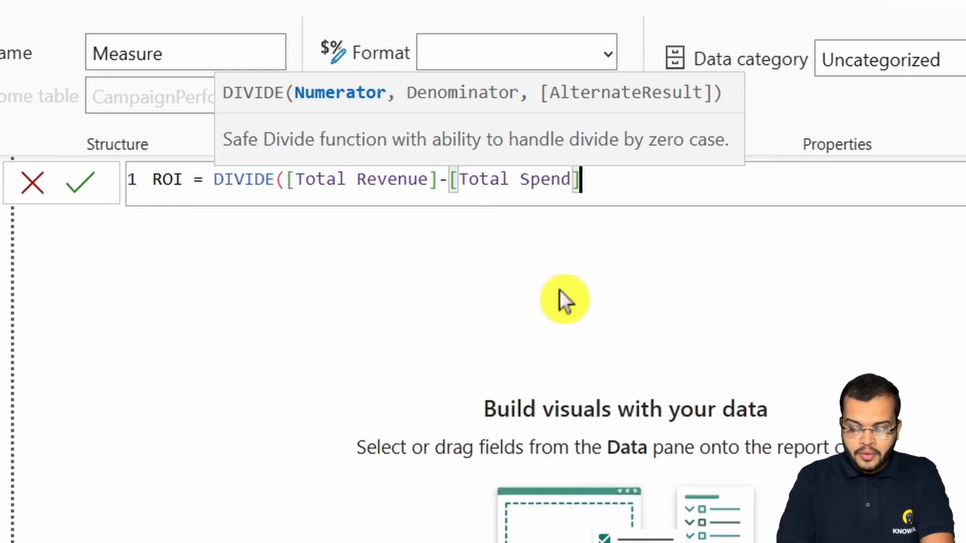
Step: Complete the ROI formula with [Total Spend] as the denominator and format the measure as Percentage
text(,)
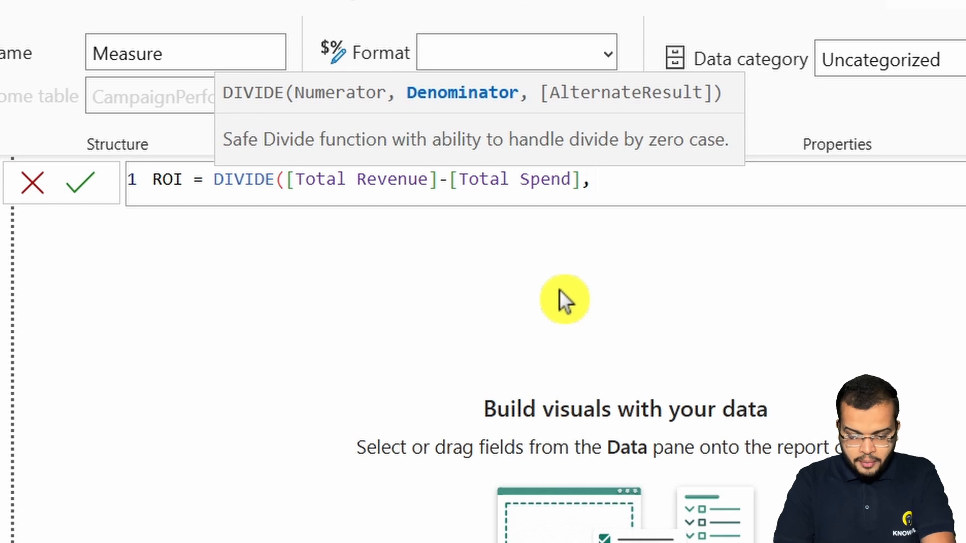
text(TOT)
click(700, 292)
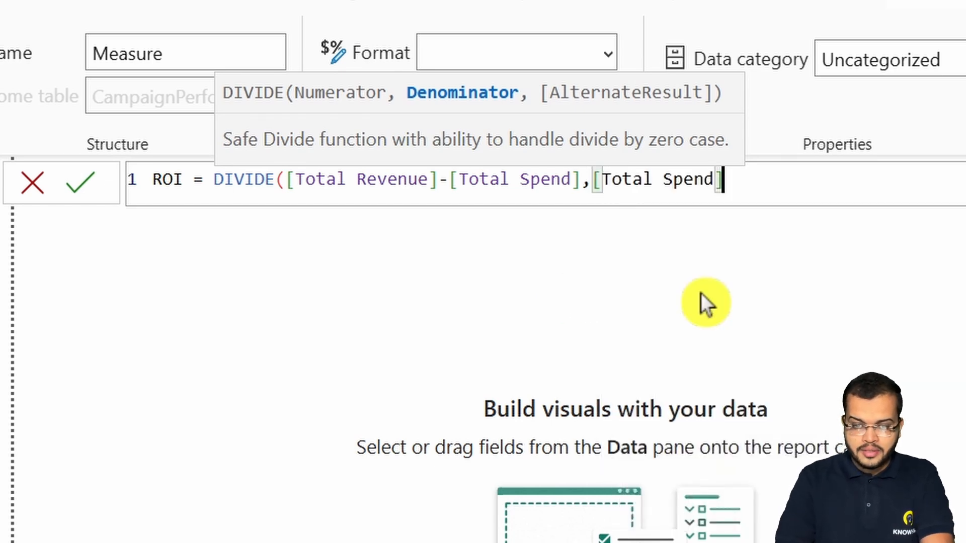
text())
key(Return)
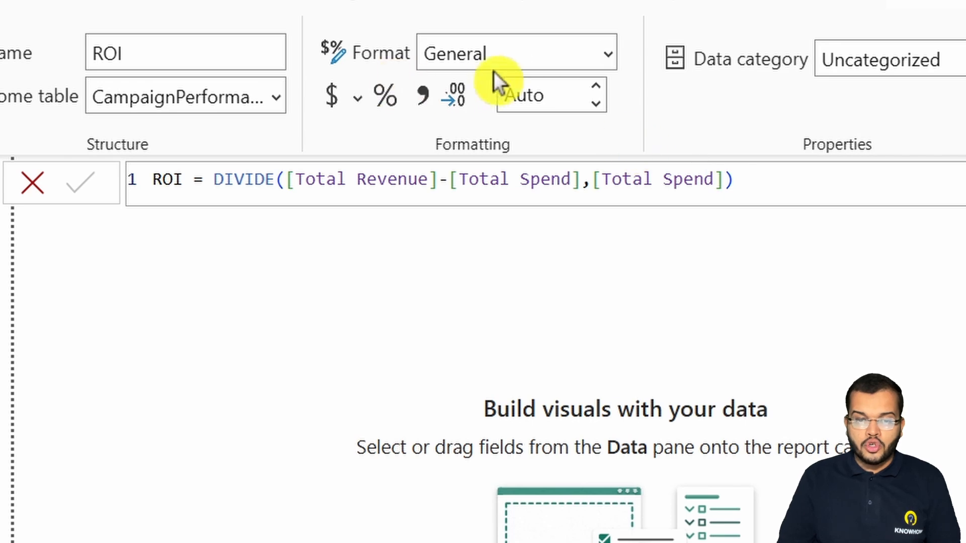
click(608, 55)
click(526, 342)
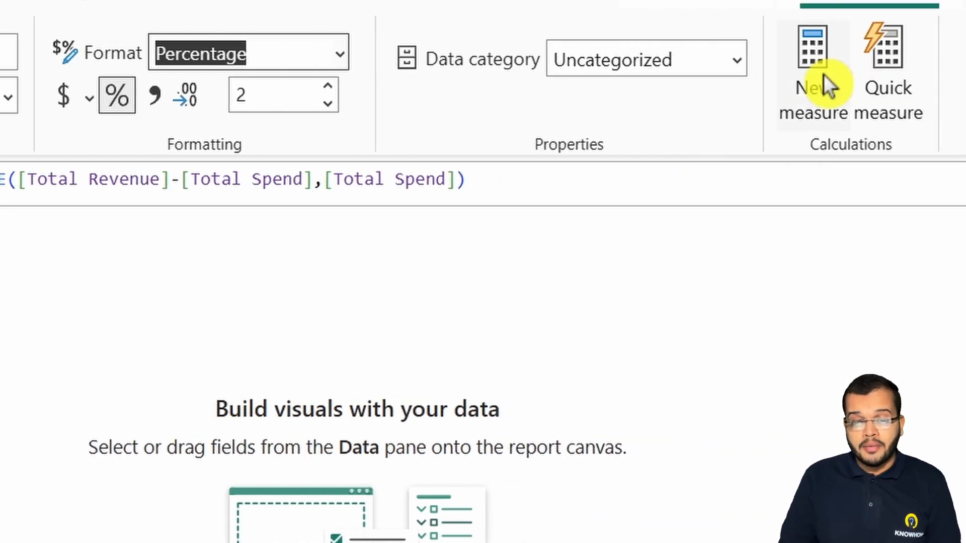
Step: Create the measure CTR = DIVIDE([Total Clicks],COUNTROWS(CampaignPerformance))
click(817, 118)
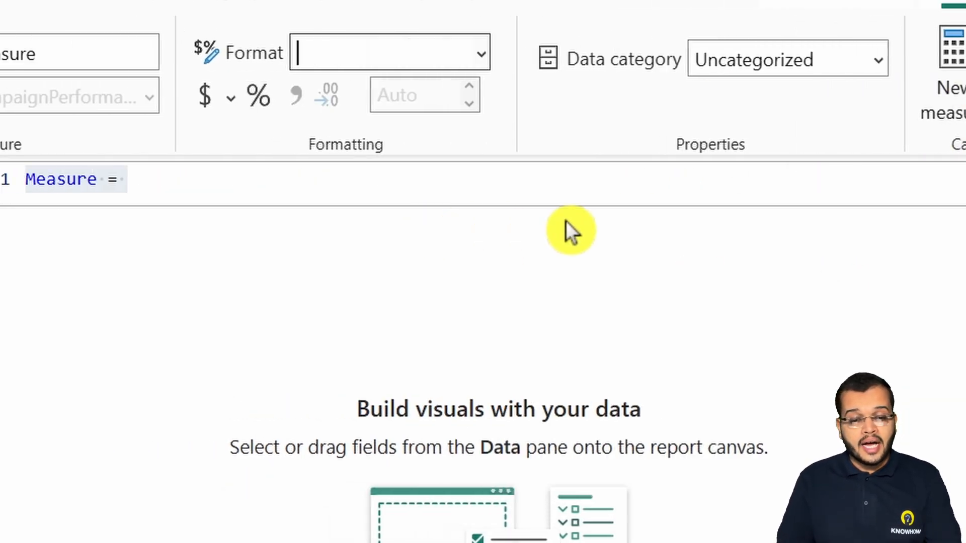
text(CTR)
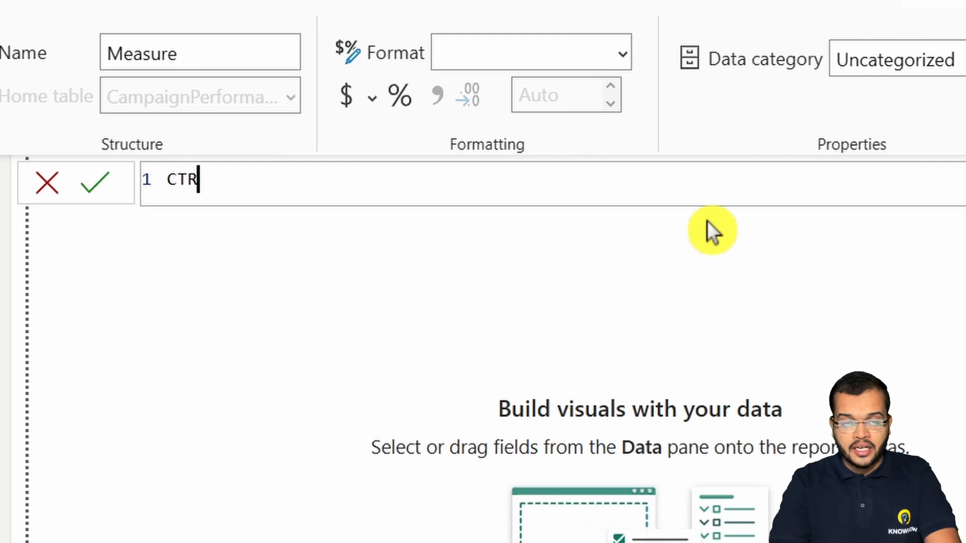
text( = DIVI)
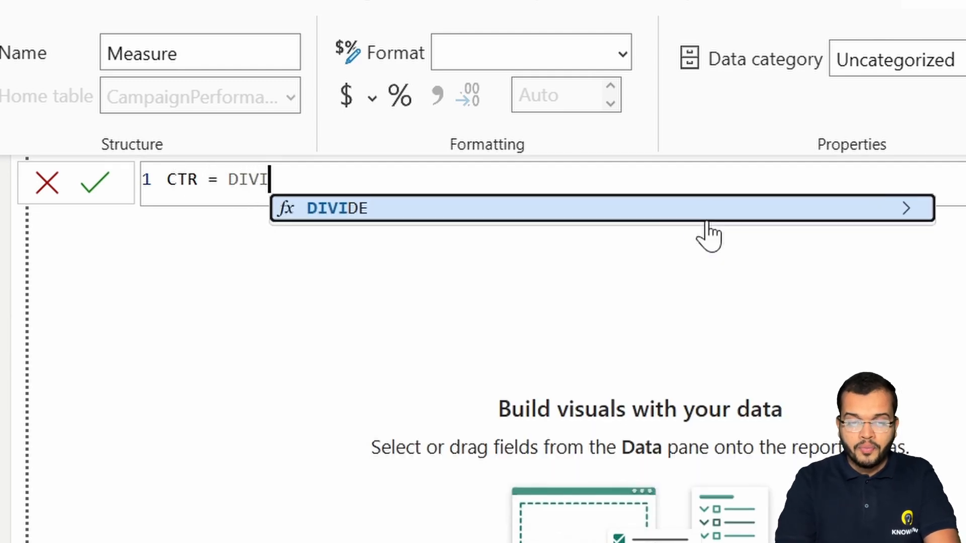
click(701, 211)
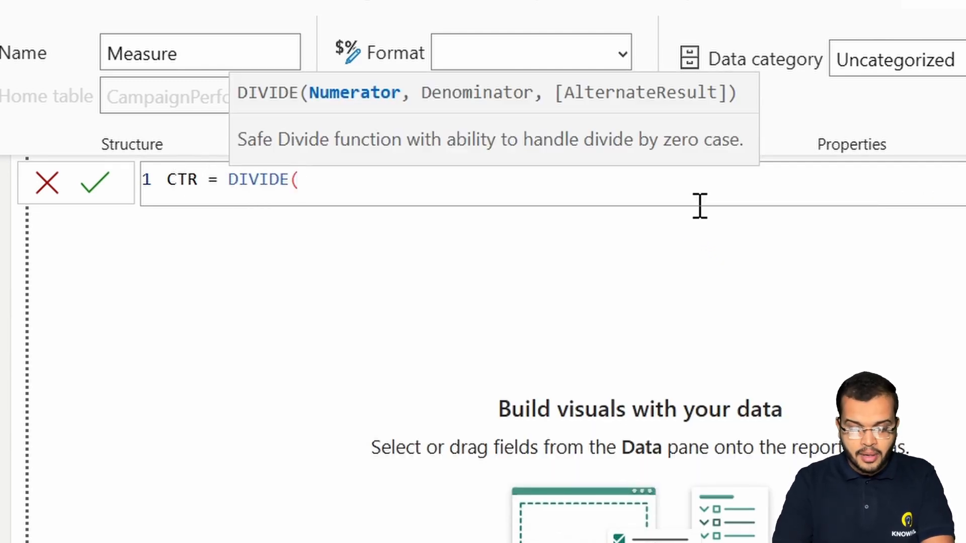
text(TOT)
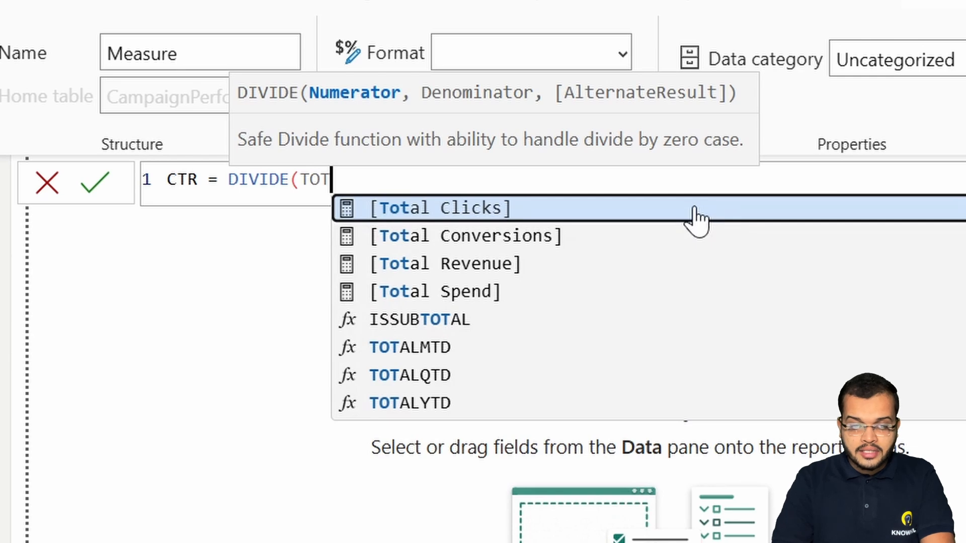
click(701, 215)
text(,COUN)
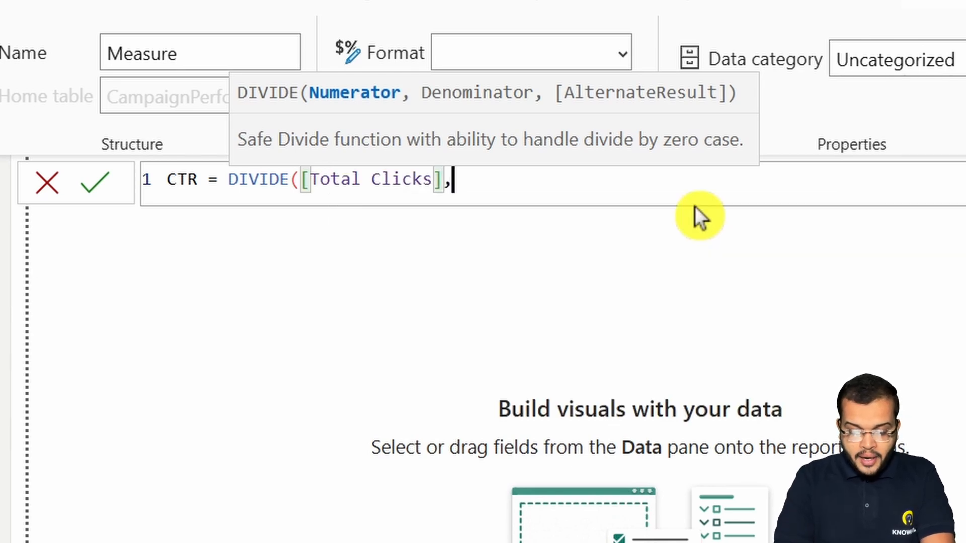
text(OUNTRO)
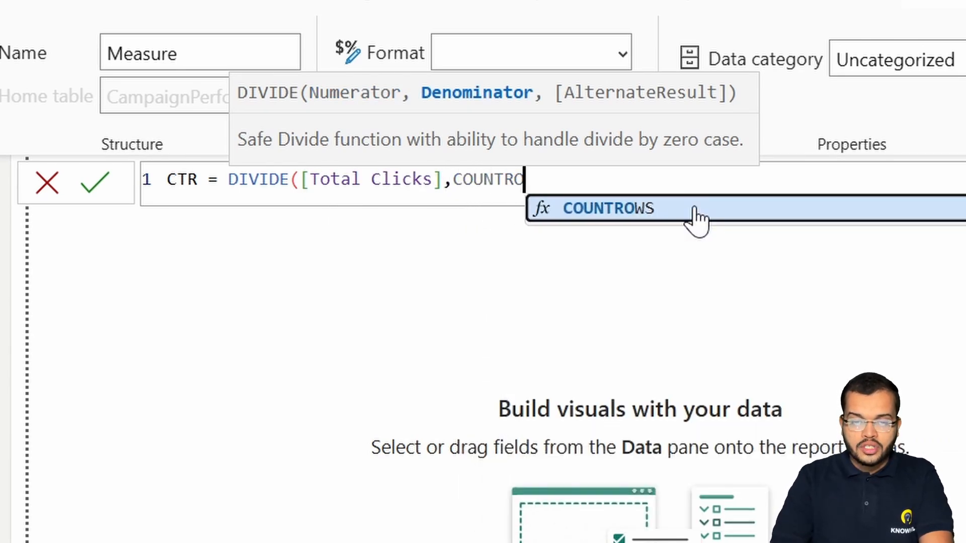
click(688, 210)
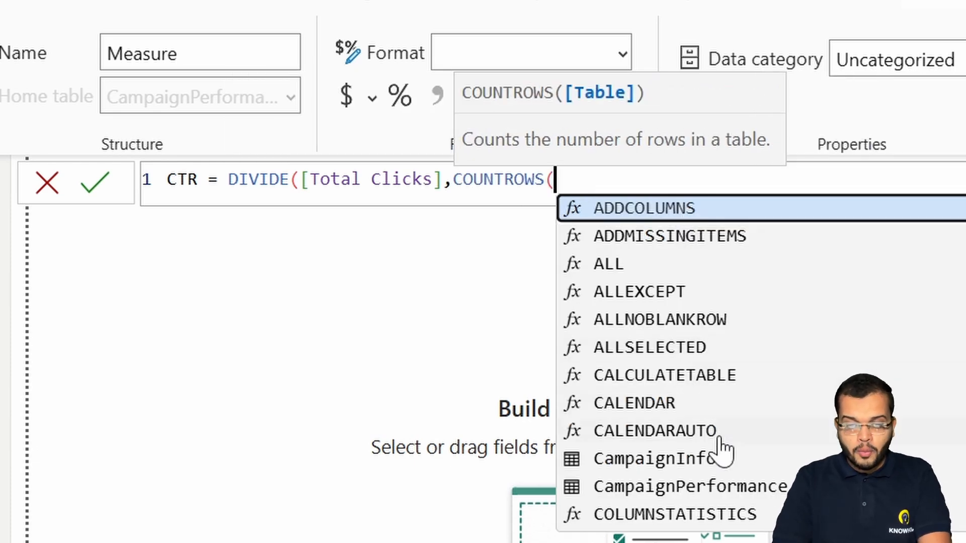
click(733, 485)
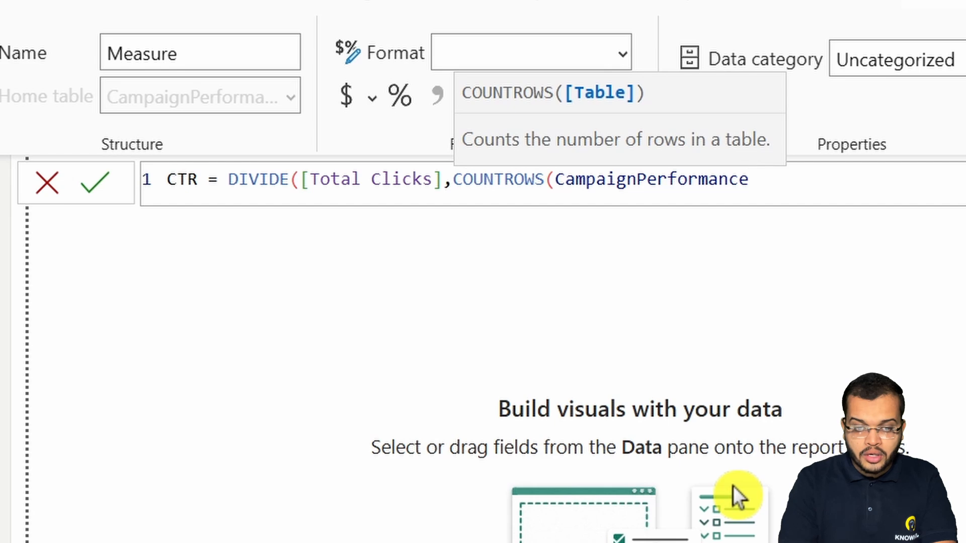
text()))
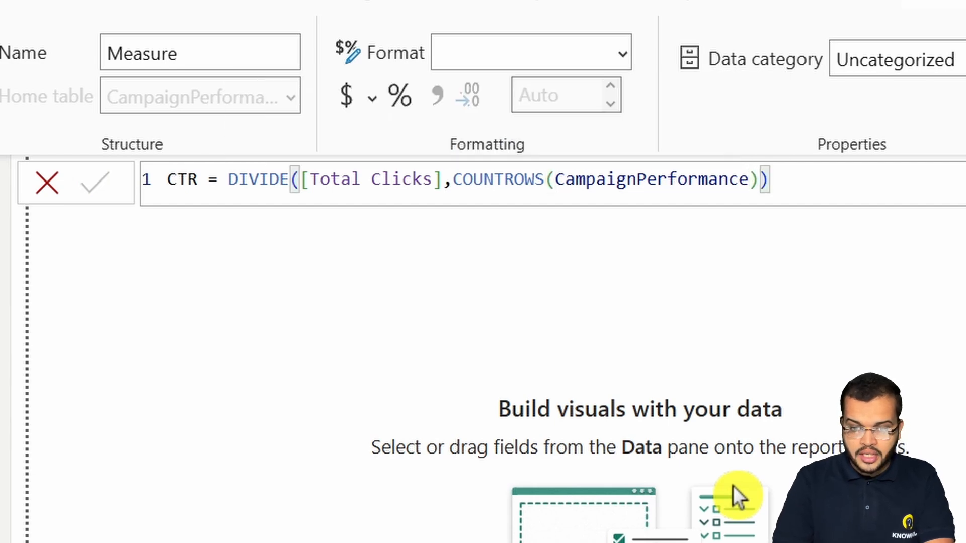
key(Return)
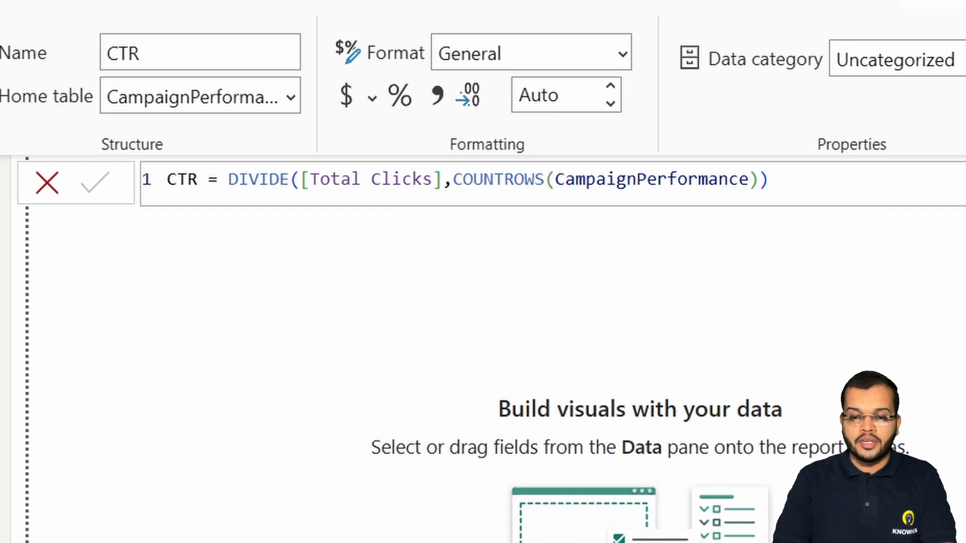
Step: Add a new measure defined as CPC = DIVIDE([Total Spend],[Total Clicks])
click(767, 97)
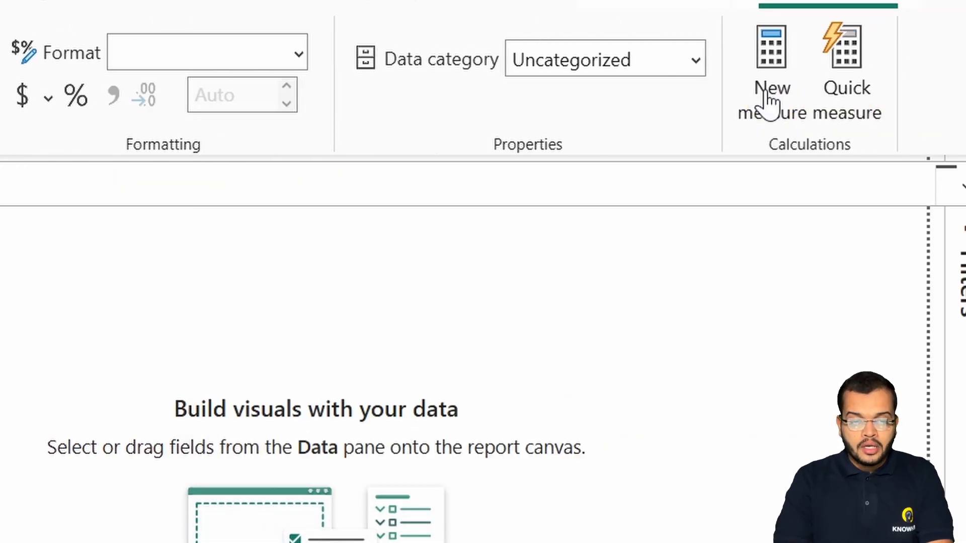
text(CPC)
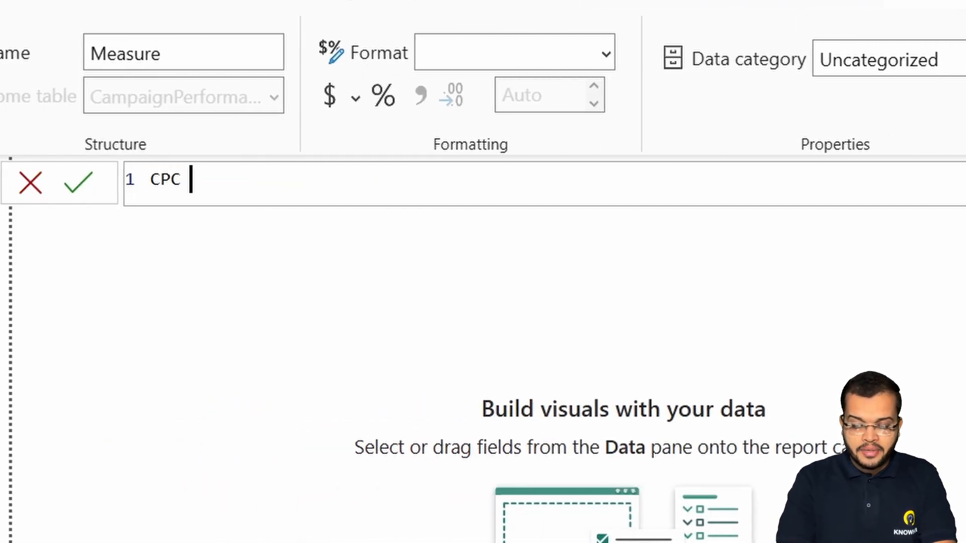
text( = DIVI)
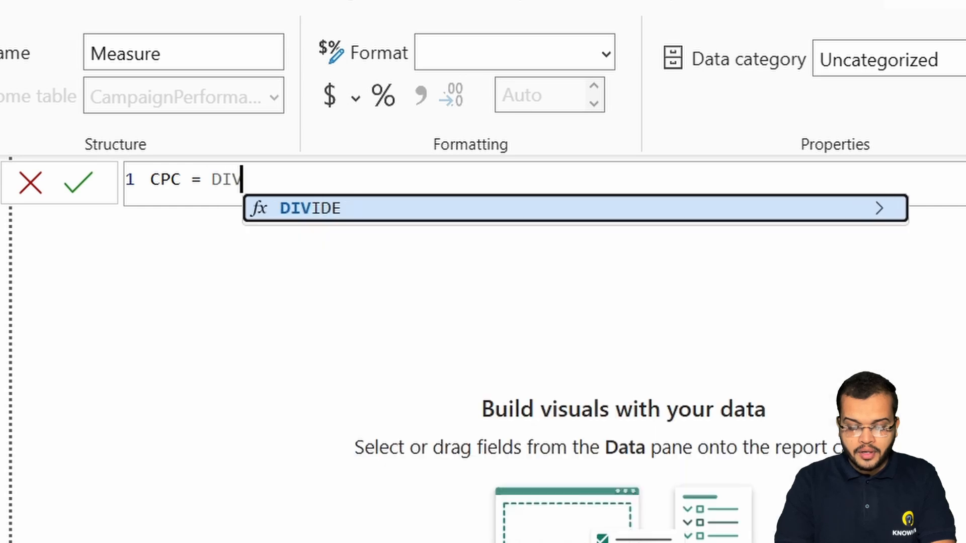
click(675, 206)
text(TOT)
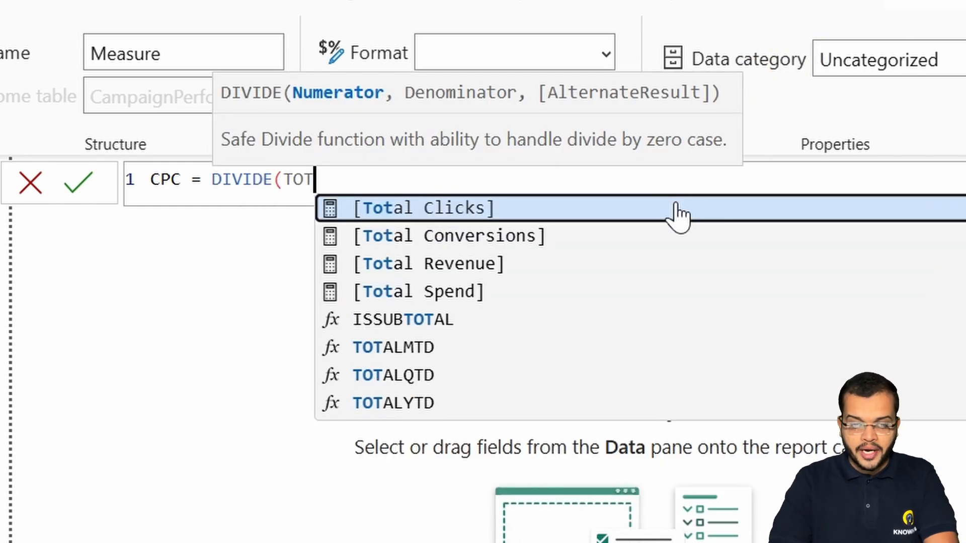
click(499, 292)
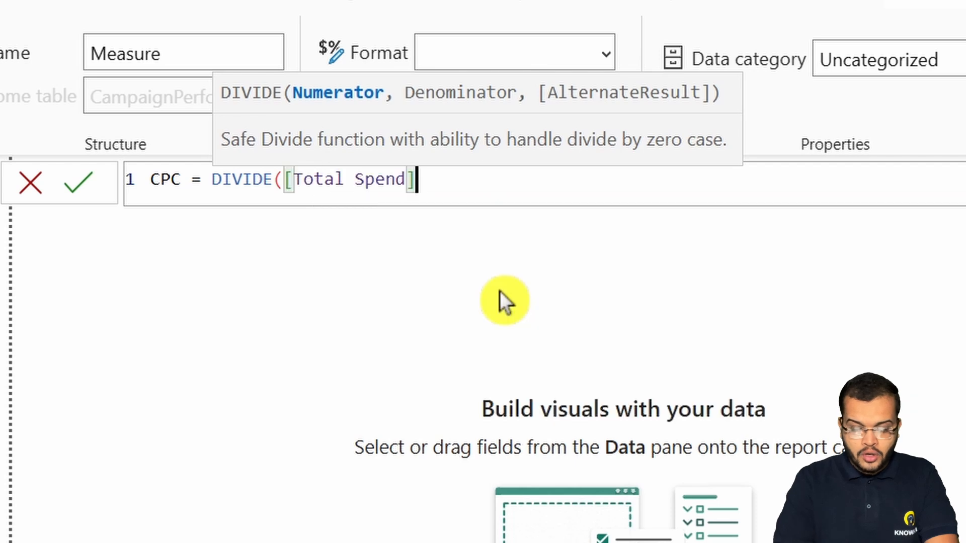
text(,TOT)
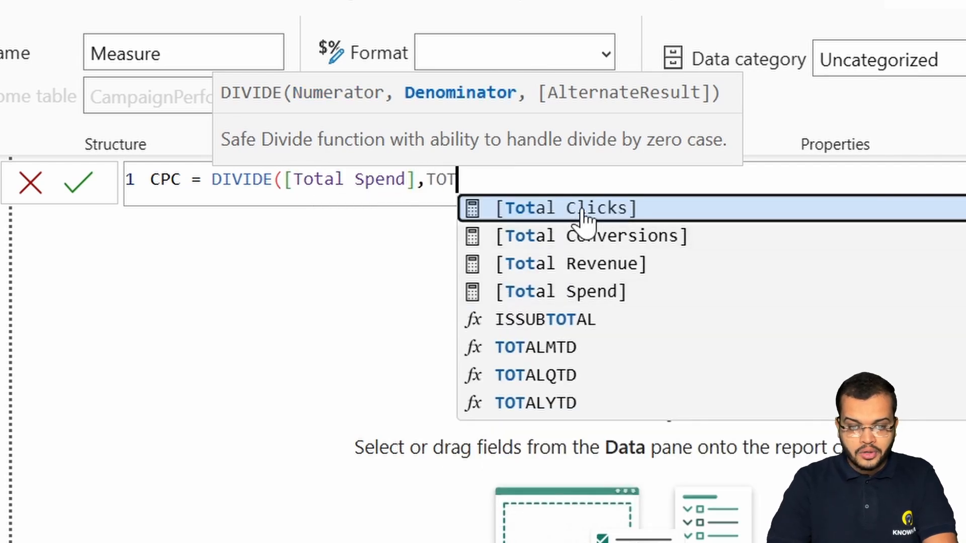
click(592, 210)
text())
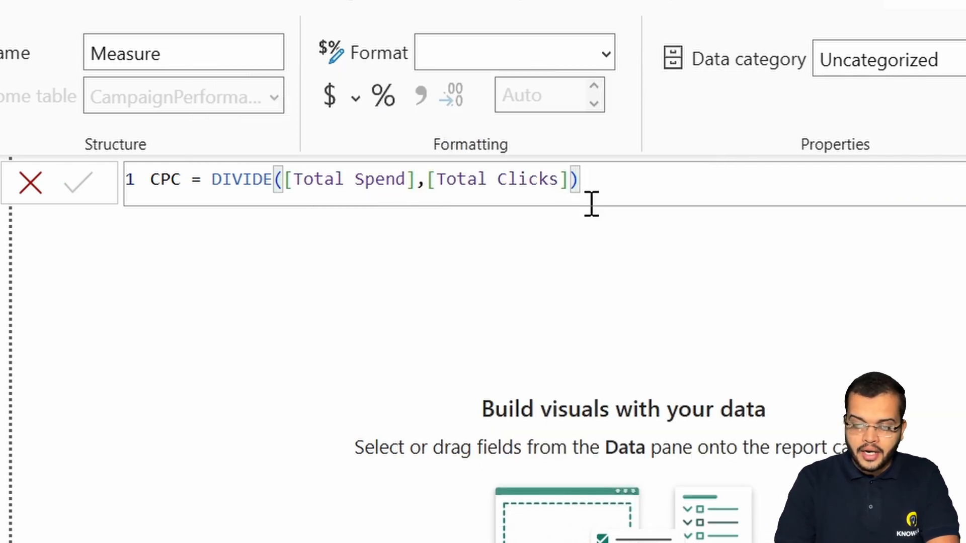
key(Return)
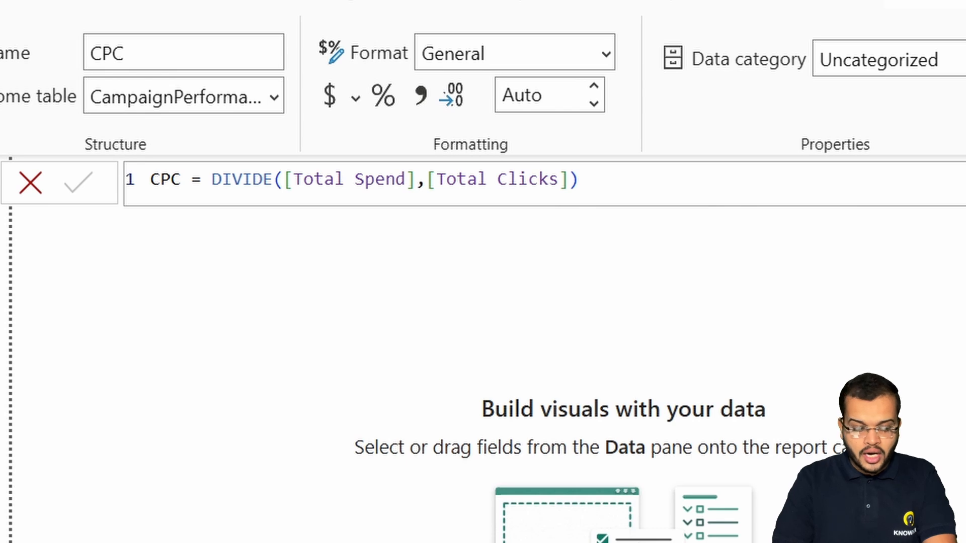
Step: Create the measure CPA = DIVIDE([Total Spend],[Total Conversions])
click(816, 84)
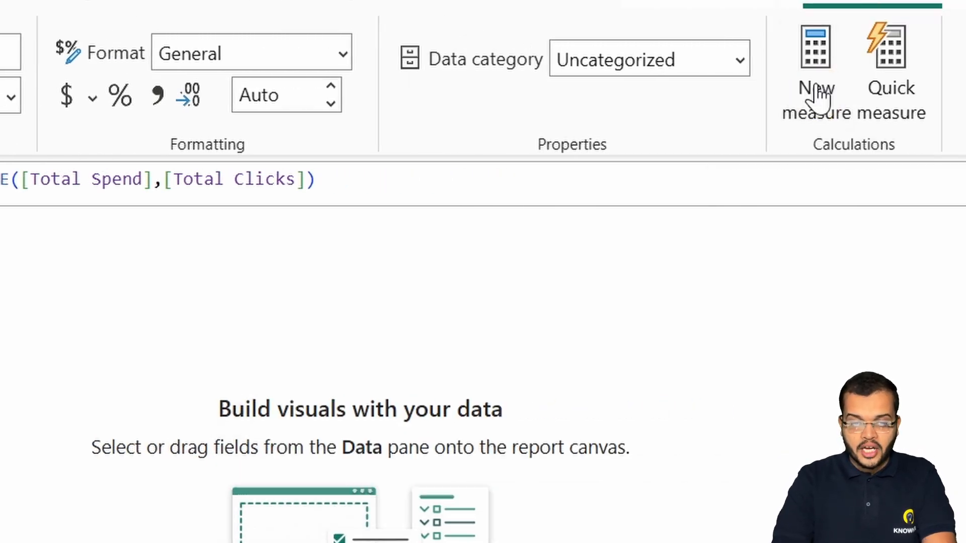
text(CPA =)
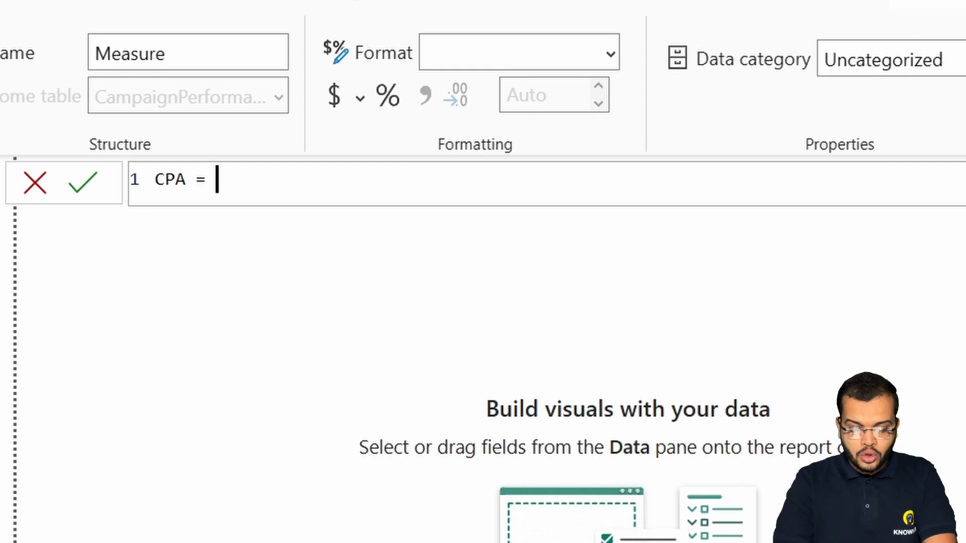
text( DIVI)
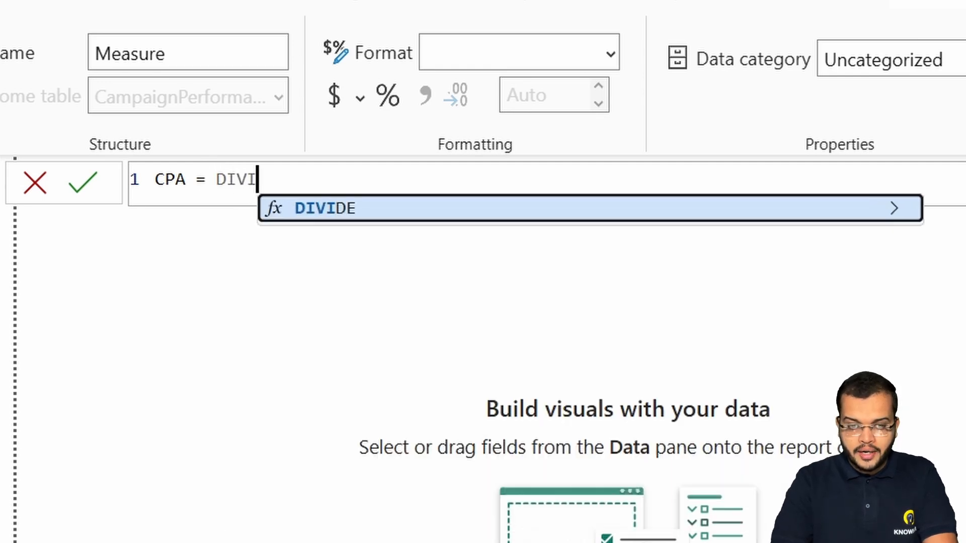
click(712, 211)
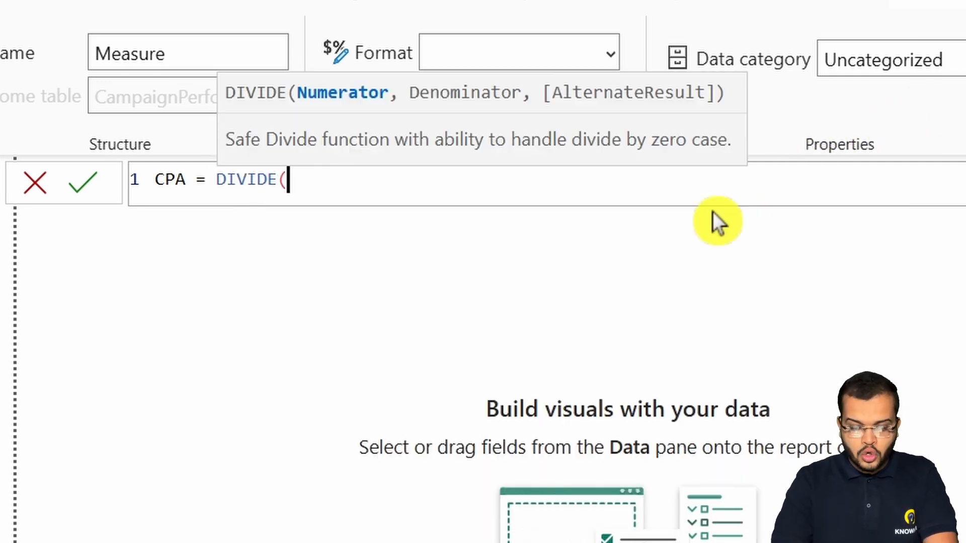
text(TOT)
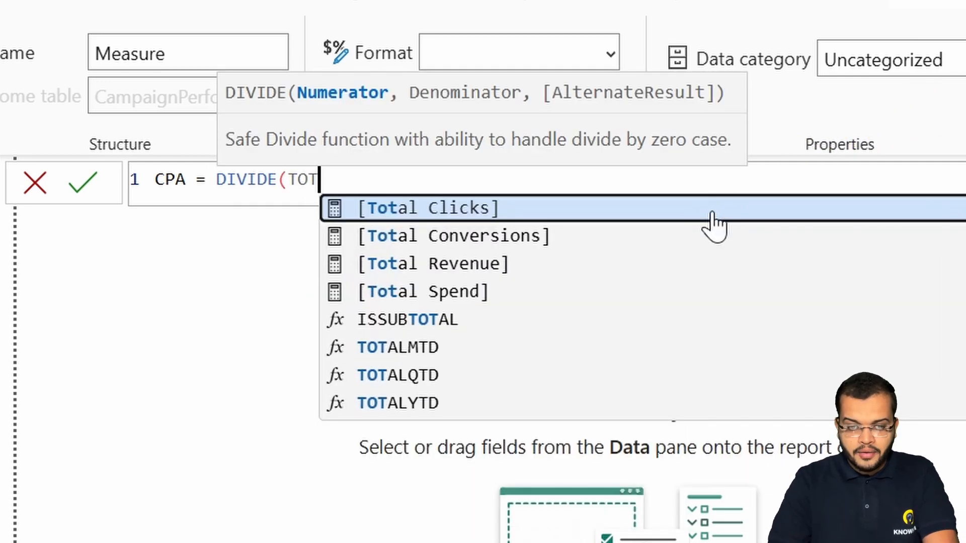
click(483, 293)
text(,TOT)
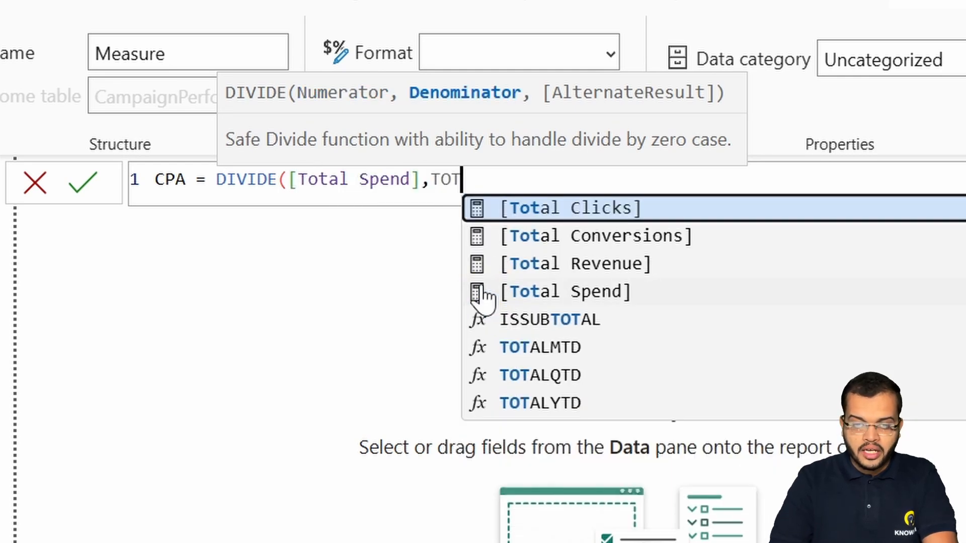
click(569, 240)
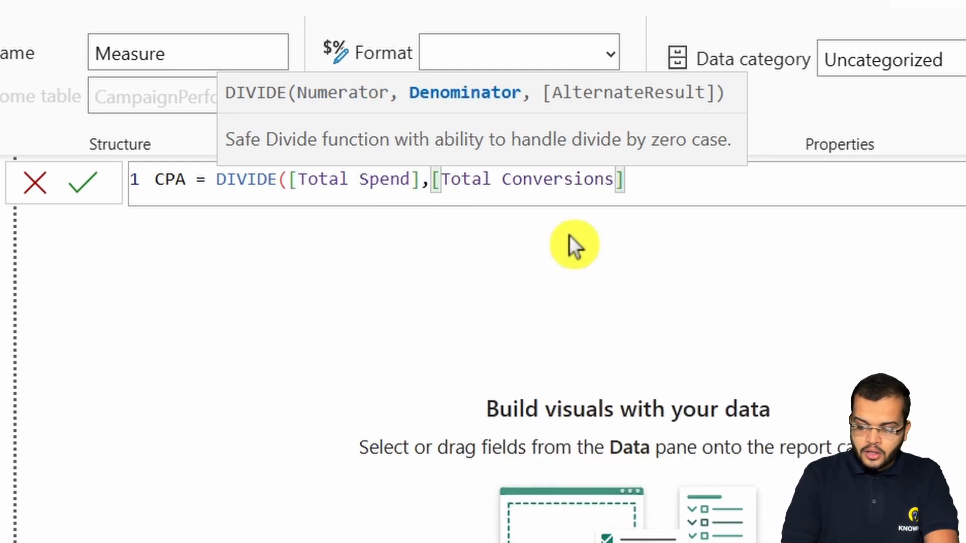
text())
key(Return)
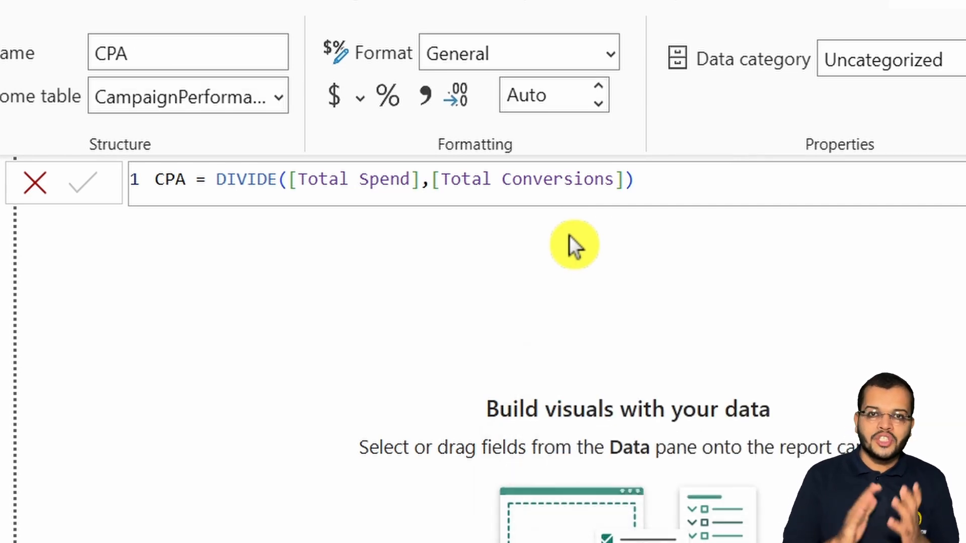
Step: Set the report page's wallpaper to a custom light orange-beige colour and collapse the formatting options
click(914, 282)
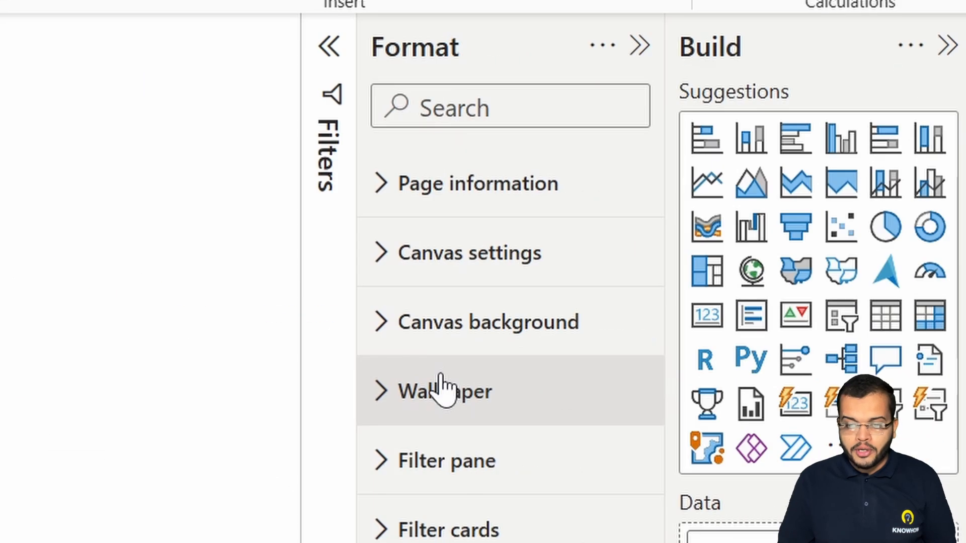
click(443, 388)
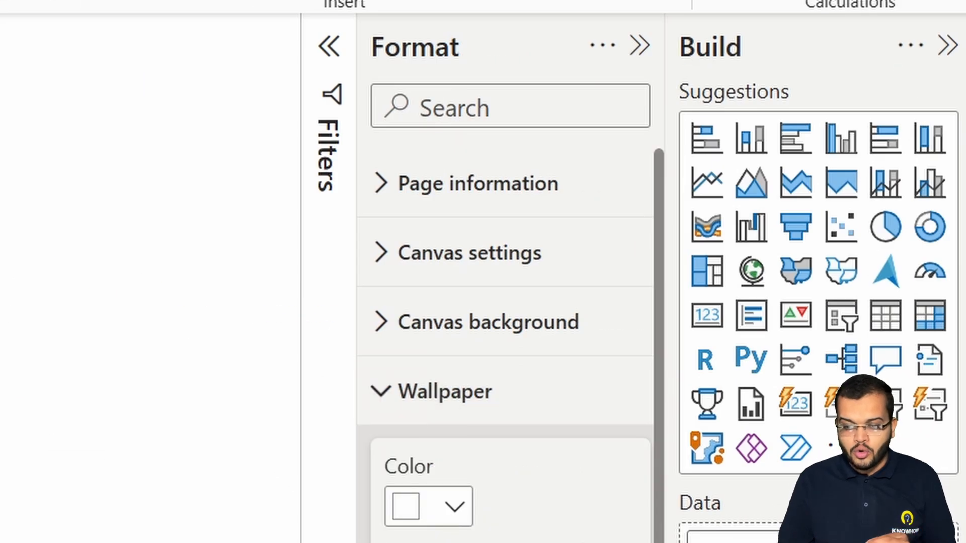
click(443, 509)
click(480, 446)
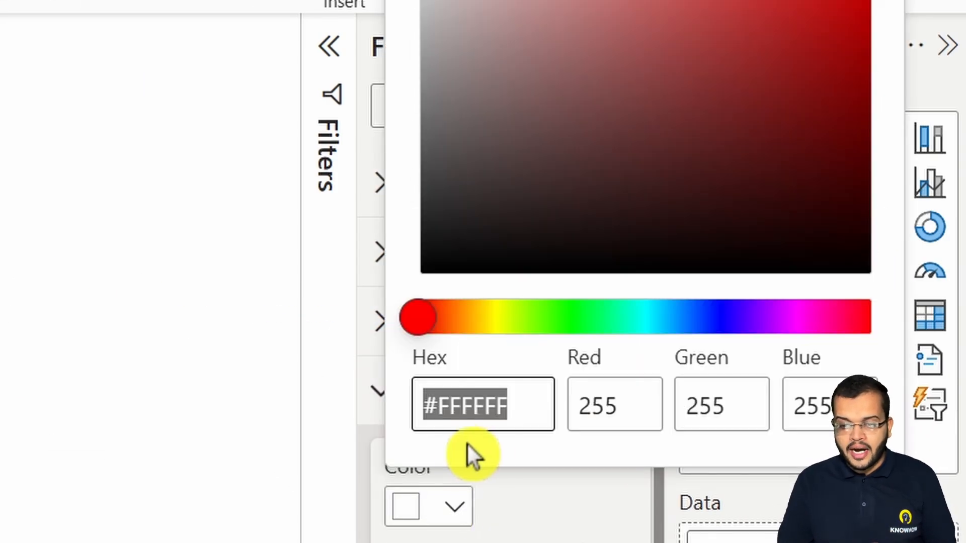
click(461, 318)
click(528, 51)
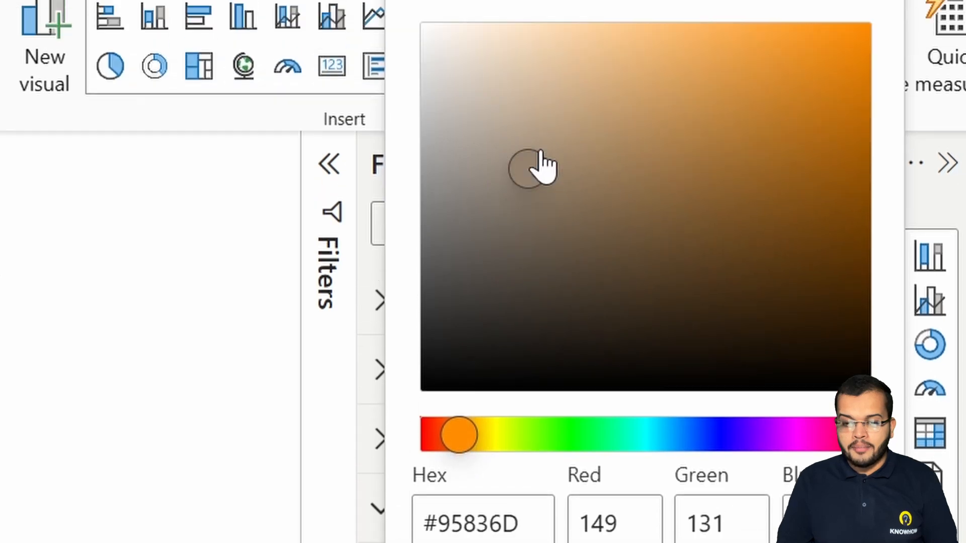
click(514, 39)
click(243, 263)
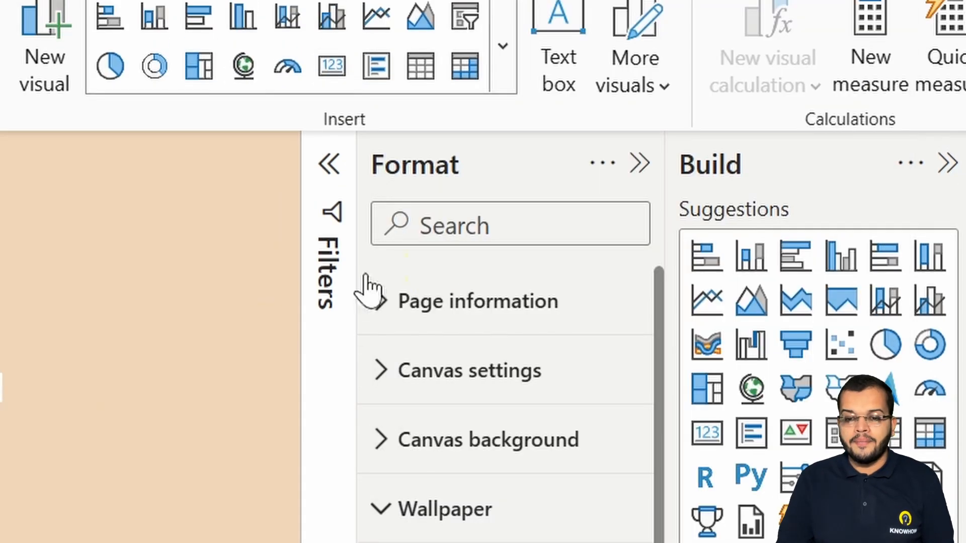
click(640, 164)
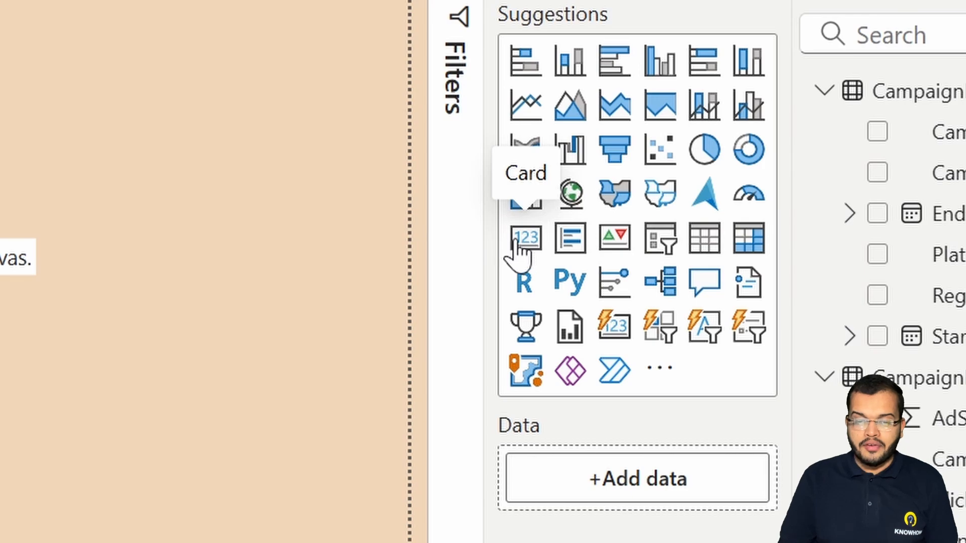
click(518, 243)
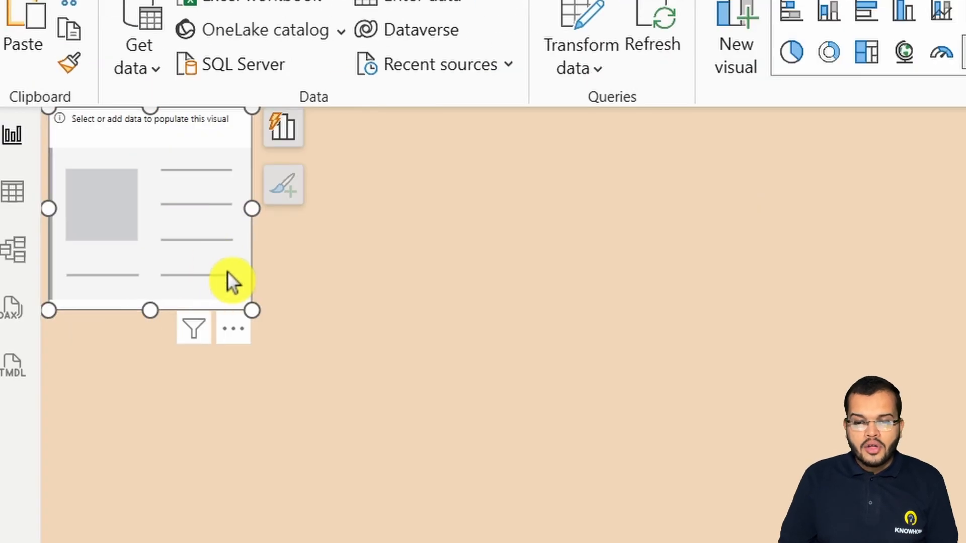
click(235, 330)
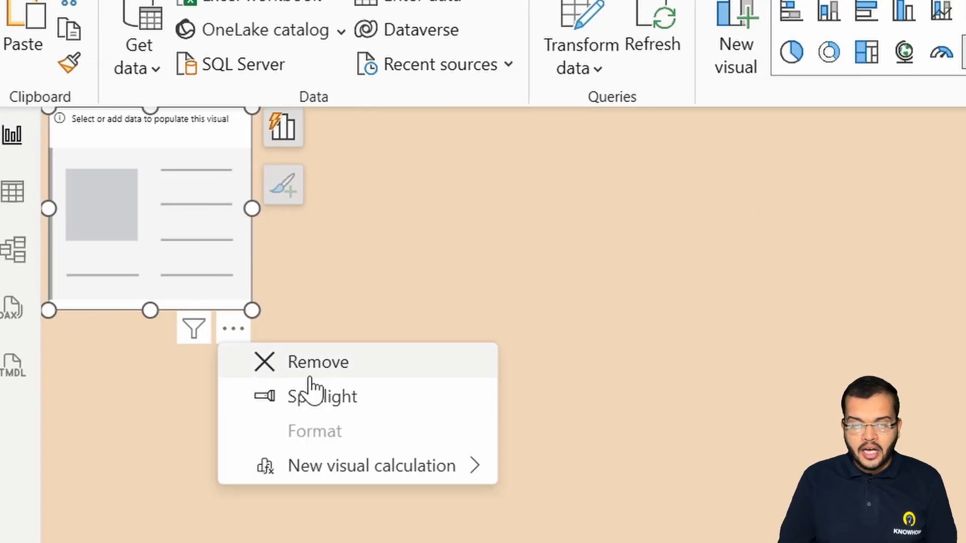
click(325, 370)
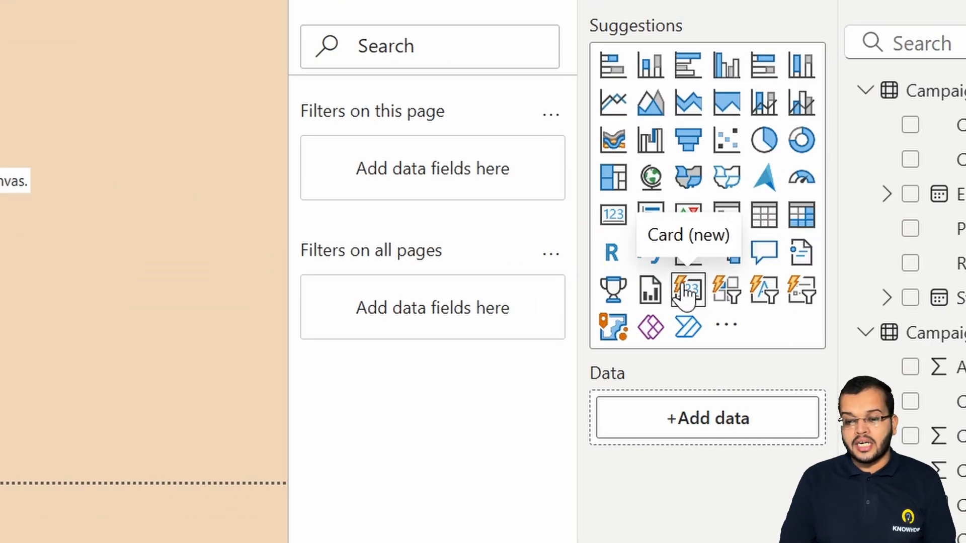
Step: Insert a Card (new) visual on the page and add the Total Revenue and Total Spend measures as its data
click(688, 290)
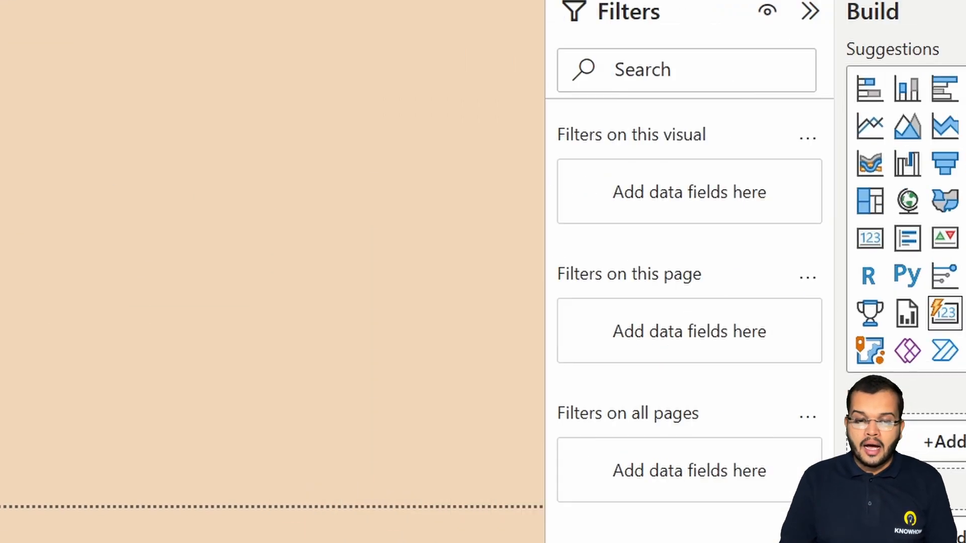
drag(257, 224, 285, 211)
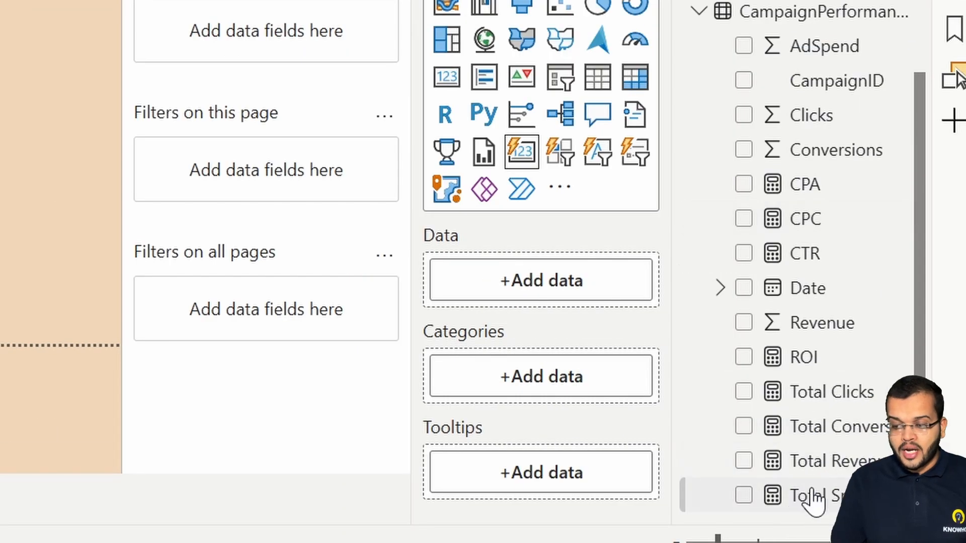
drag(792, 468, 578, 293)
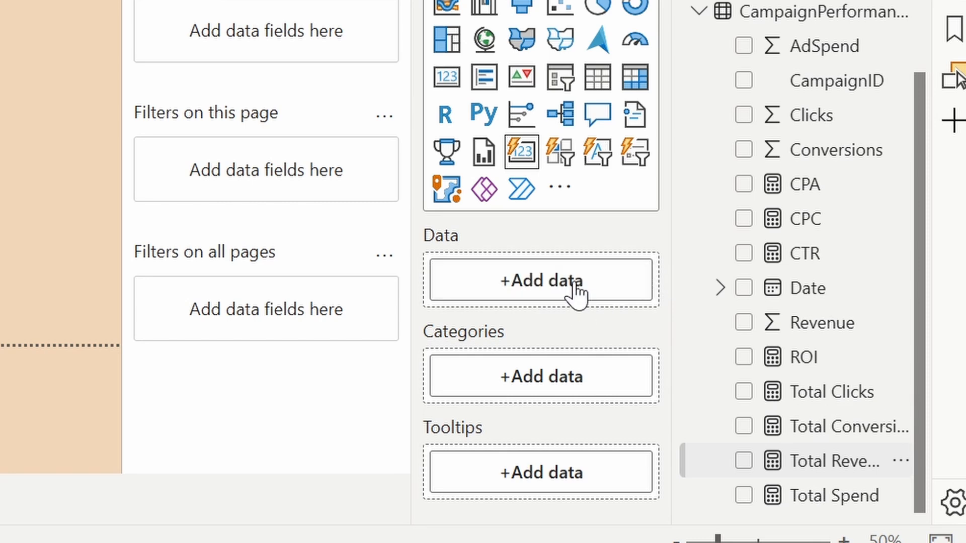
drag(830, 496, 594, 342)
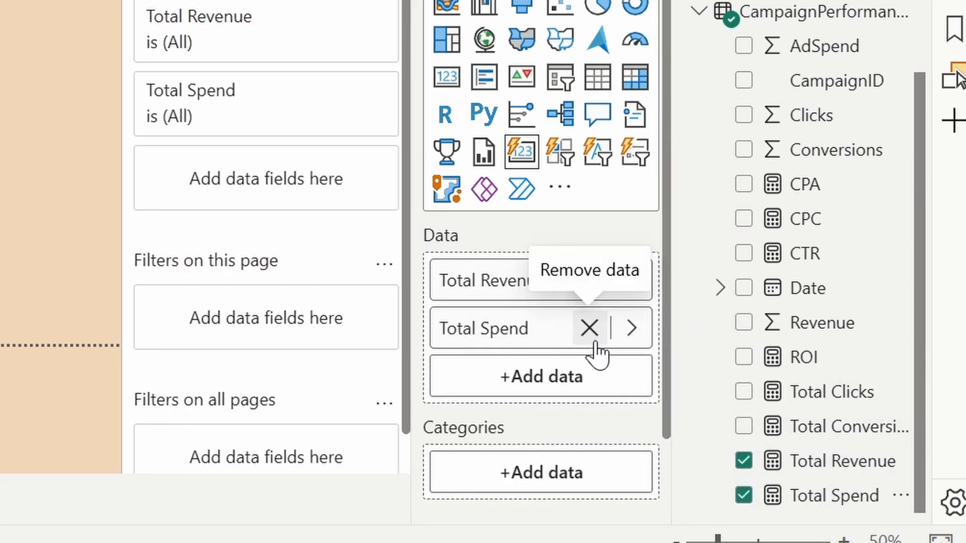
Step: Add the ROI, CPC, CPA and CTR measures to the card visual's data, in that order
drag(815, 362, 547, 385)
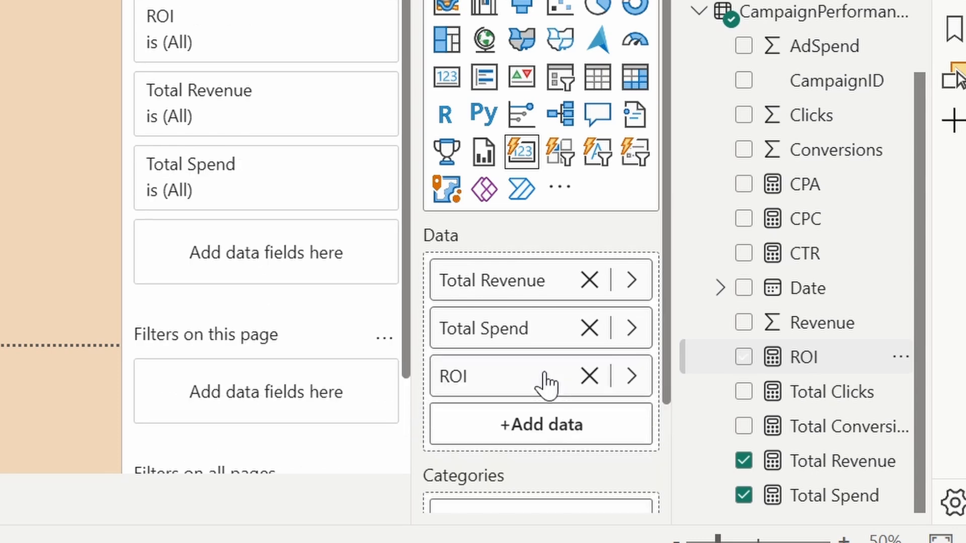
drag(804, 220, 539, 446)
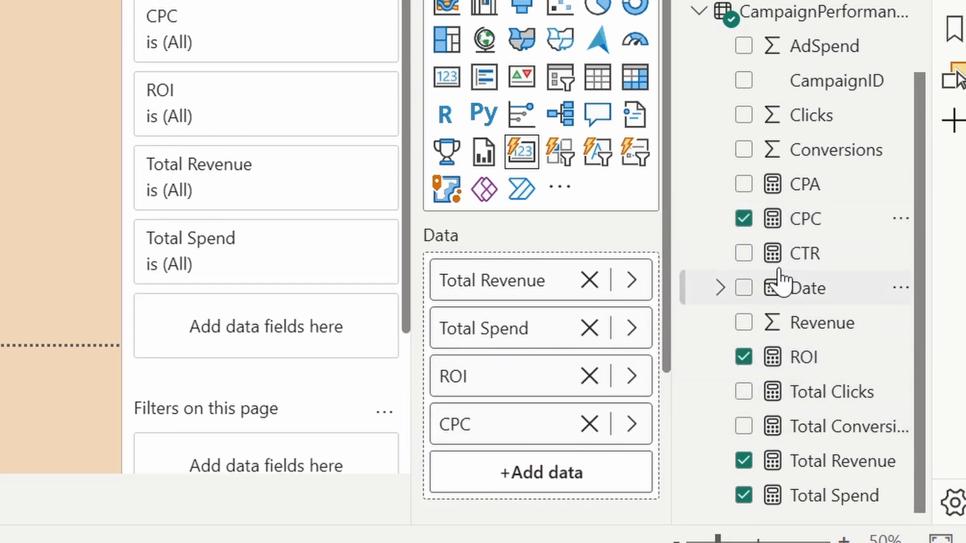
drag(789, 197, 532, 470)
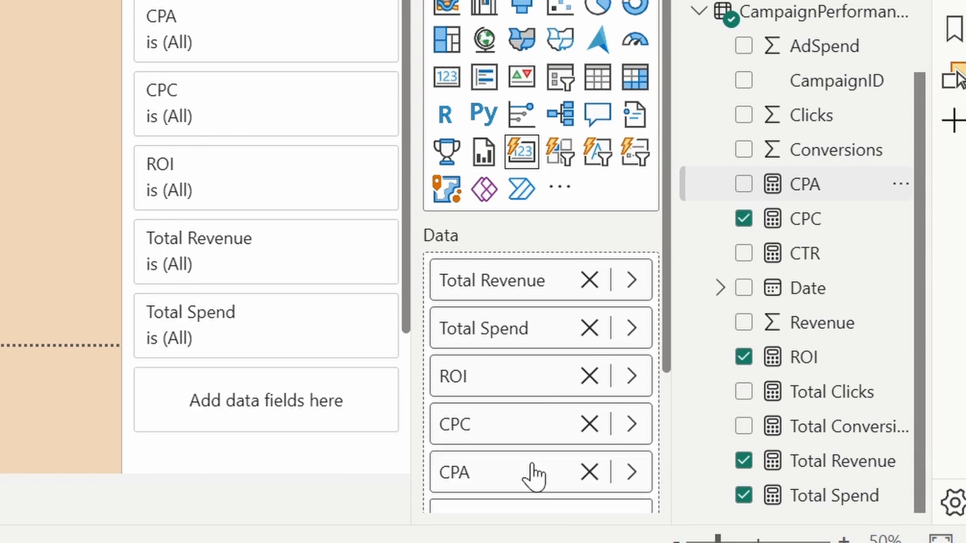
drag(805, 253, 537, 517)
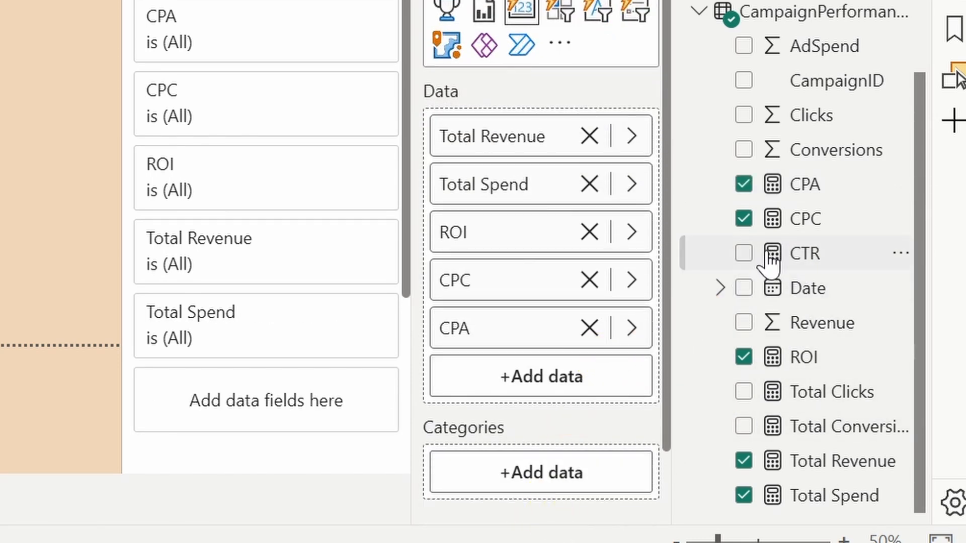
drag(769, 254, 497, 388)
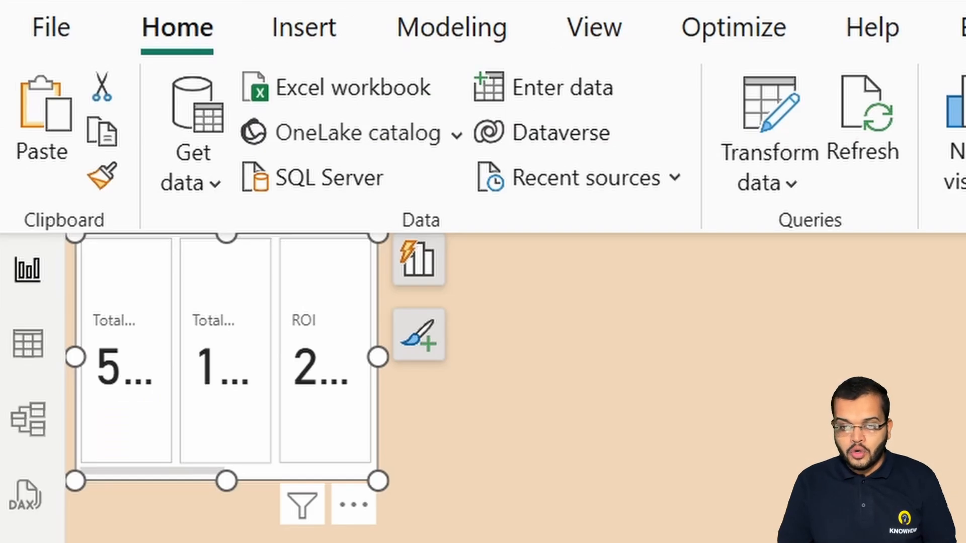
Step: Format Total Spend and Total Revenue as dollar currency and widen the card visual to span the full page width
click(965, 542)
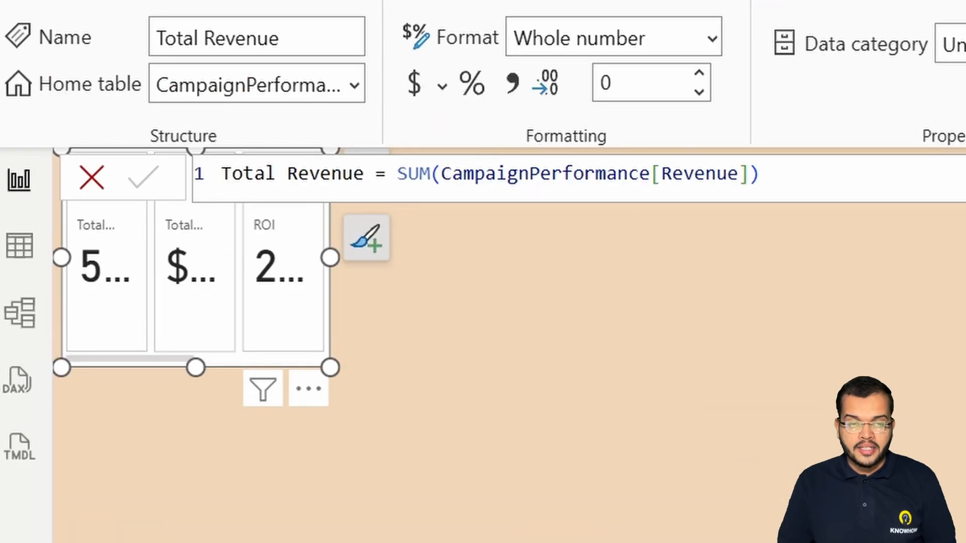
click(414, 83)
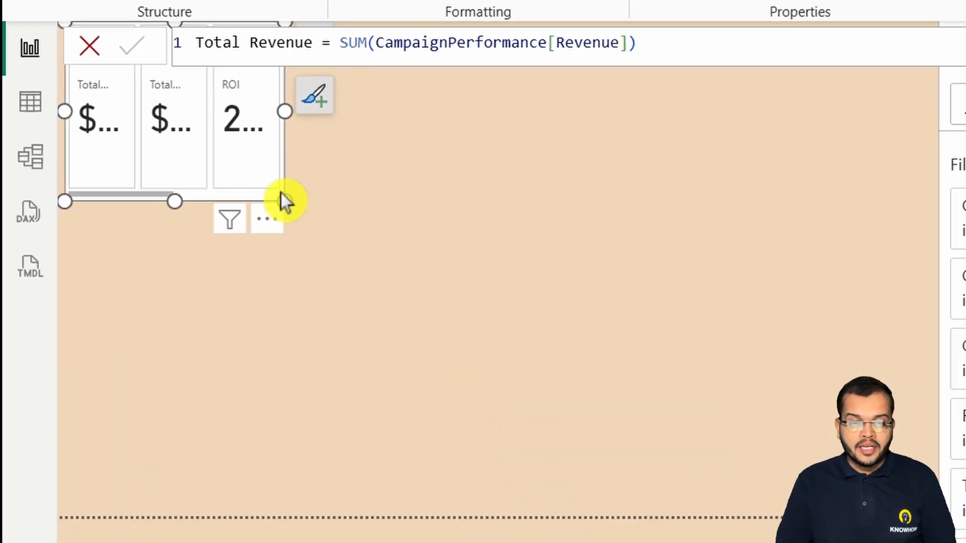
drag(330, 368, 724, 375)
drag(612, 215, 957, 209)
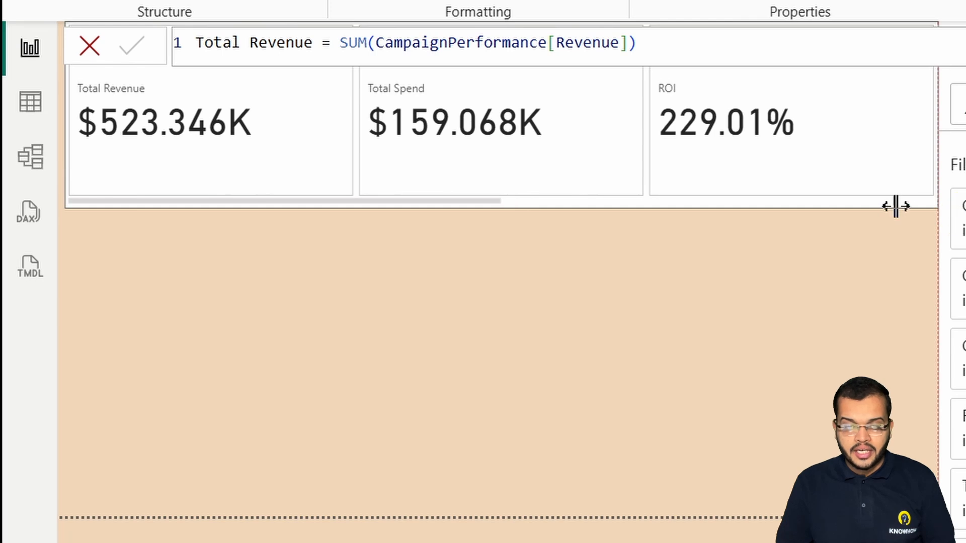
Step: Collapse the Filters pane and bring up the formatting options of the card visual
click(773, 313)
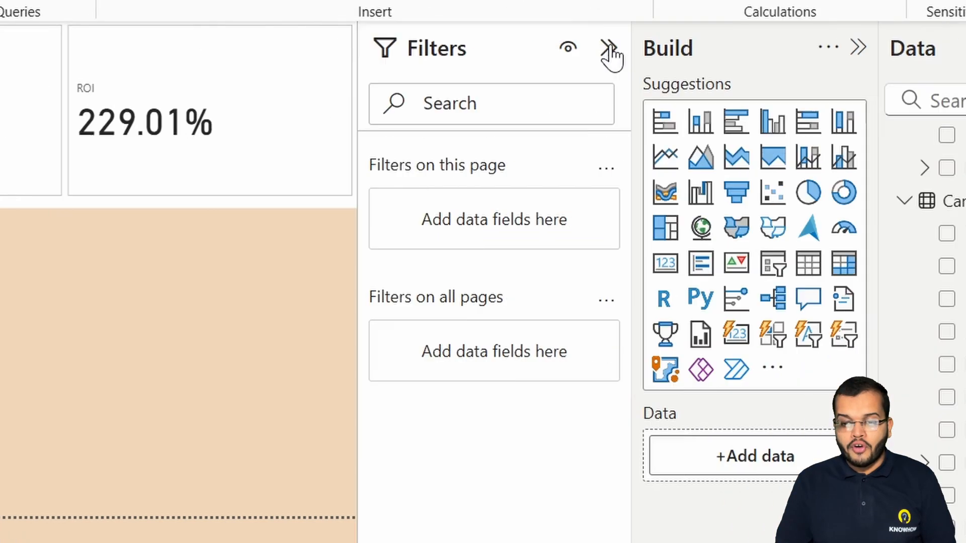
click(609, 49)
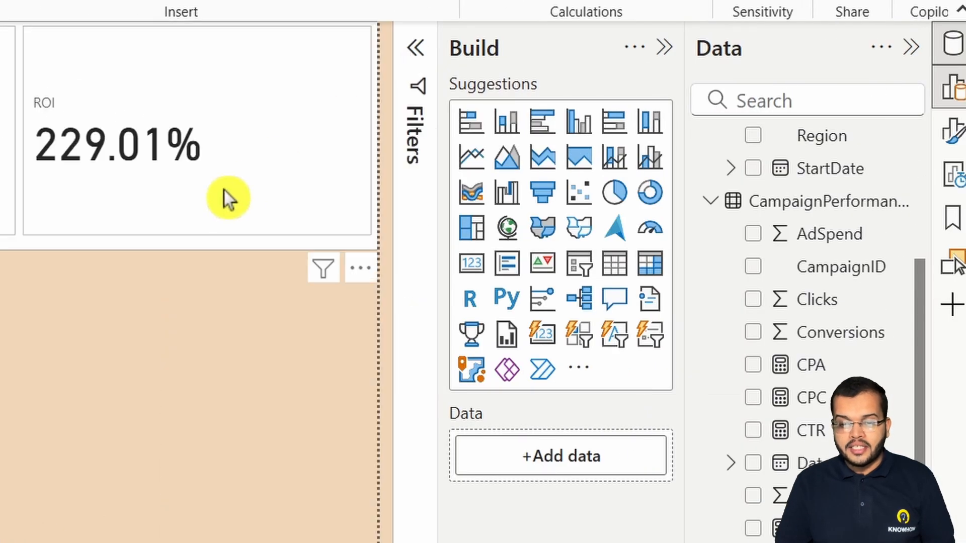
click(254, 244)
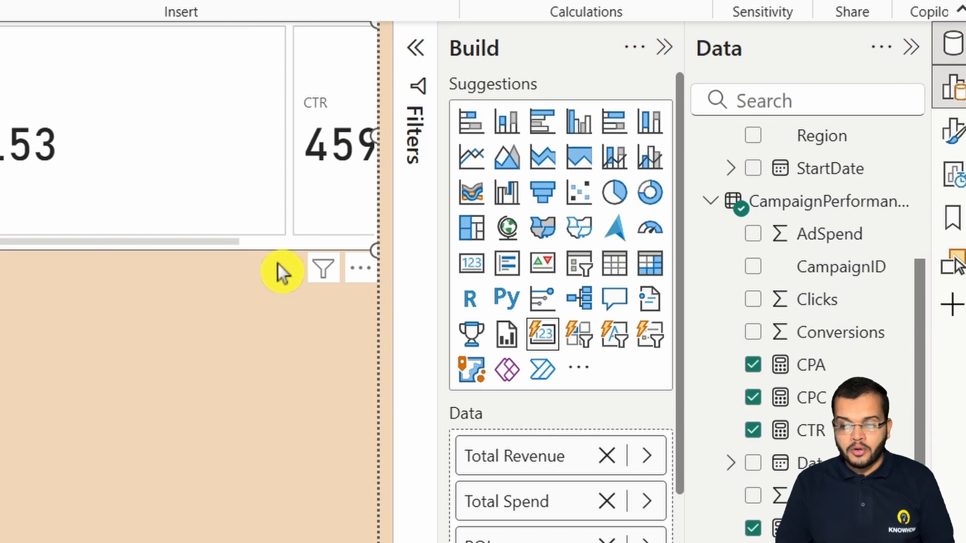
click(952, 129)
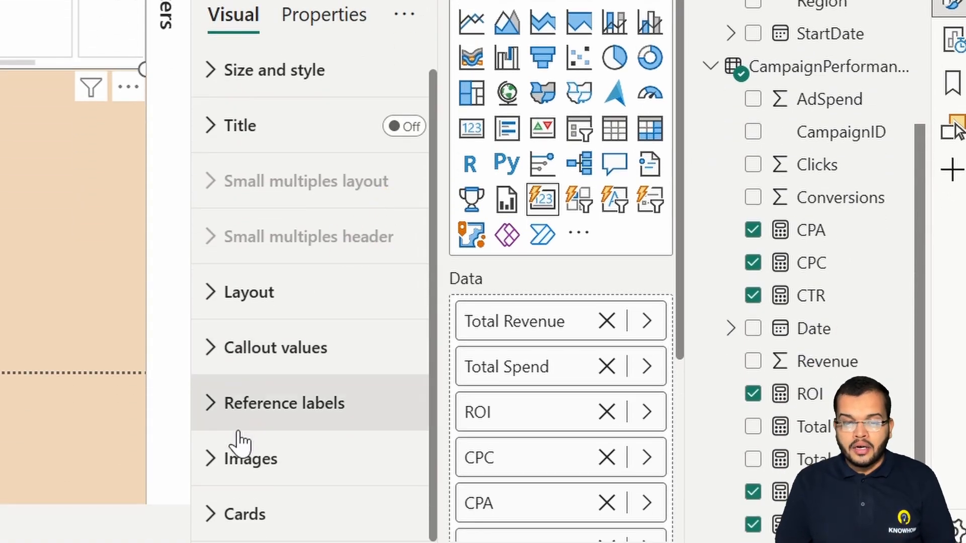
Step: Set the shape of all cards in the visual to Rounded Rectangle
click(232, 513)
scroll(277, 449, down, 5)
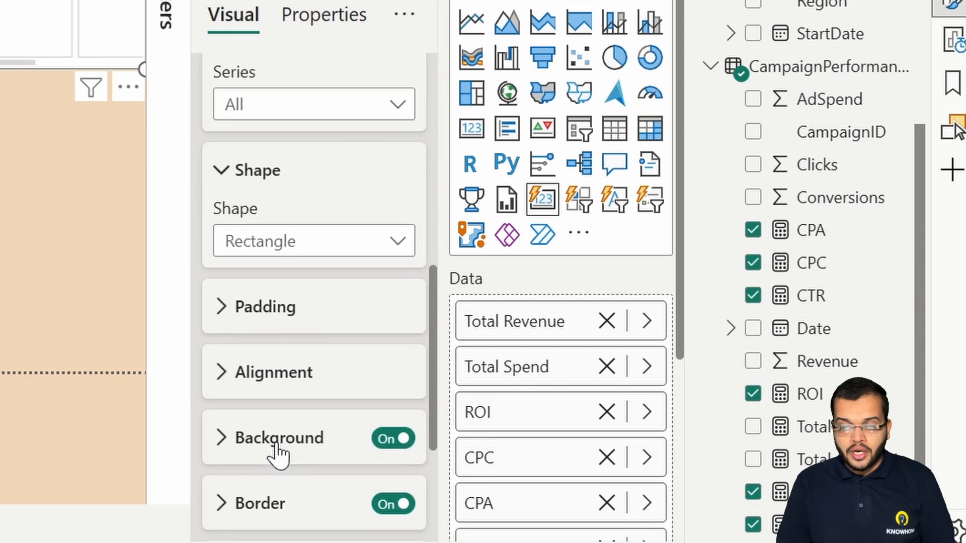
scroll(313, 334, up, 3)
click(304, 392)
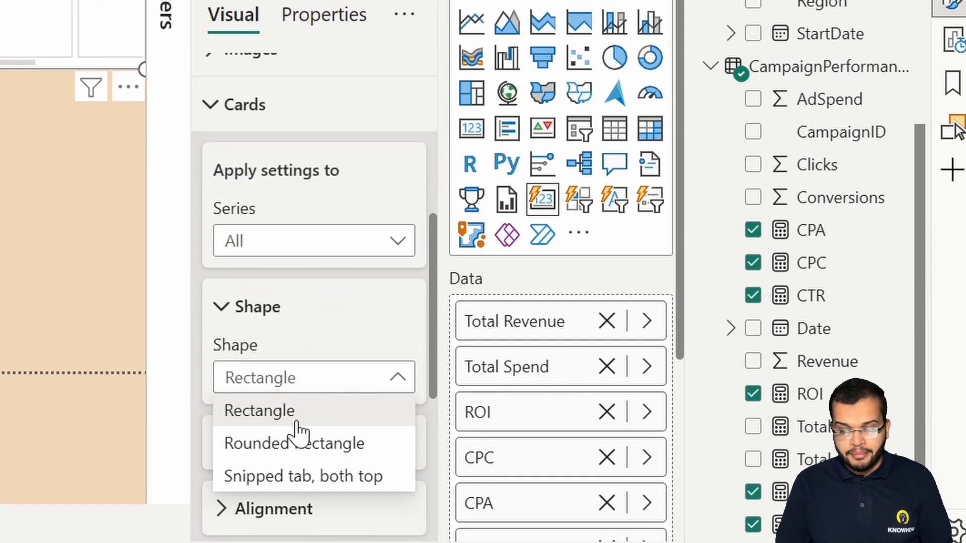
click(305, 446)
scroll(276, 406, down, 5)
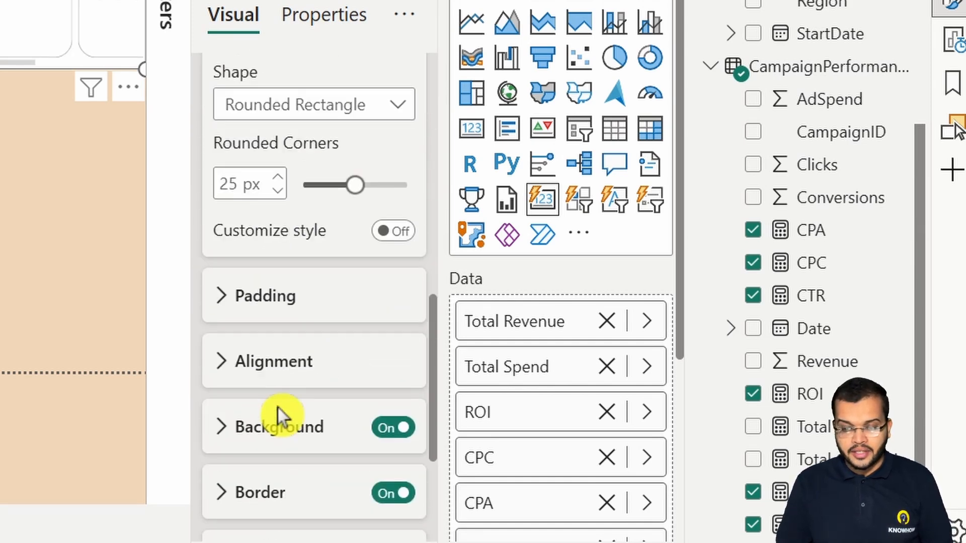
scroll(304, 291, up, 3)
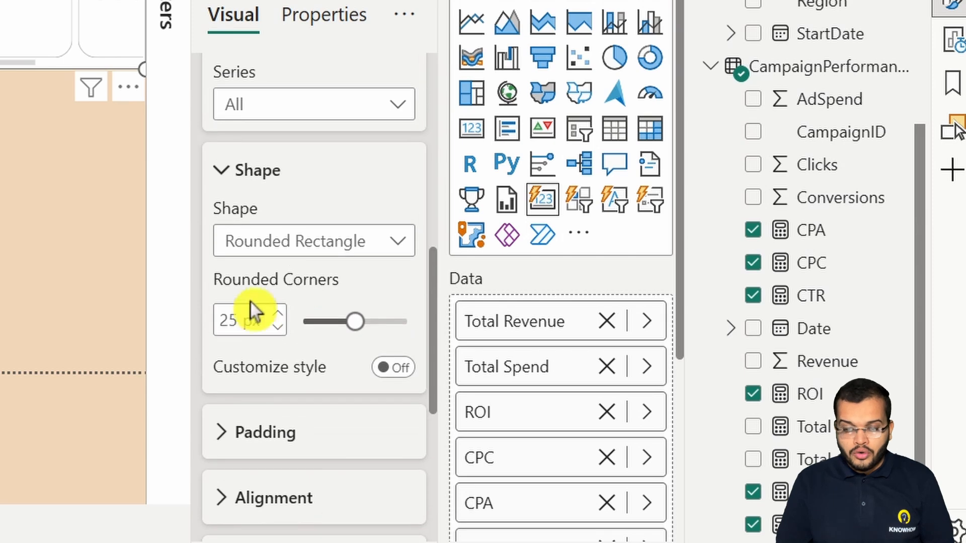
scroll(308, 388, down, 6)
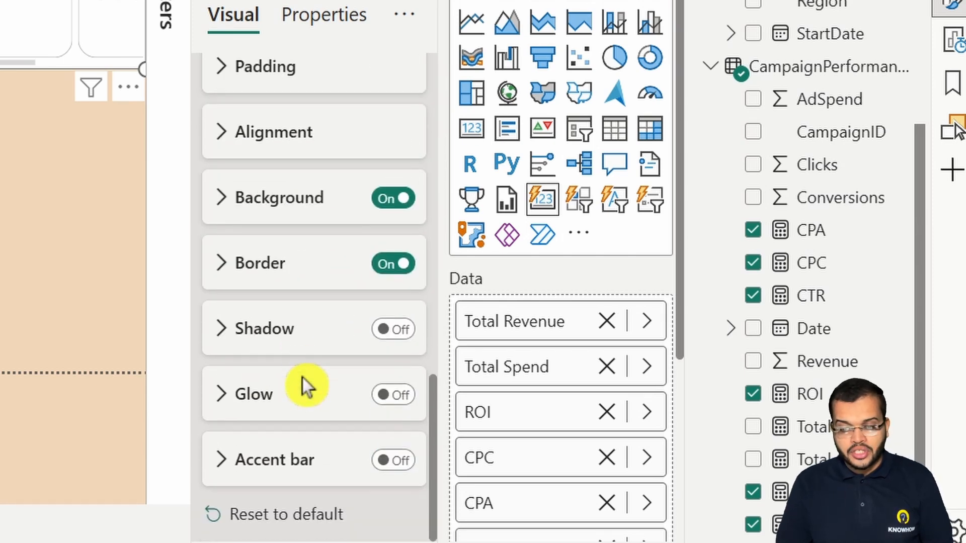
Step: Set the card visual's layout to show a maximum of 6 cards
scroll(288, 422, up, 15)
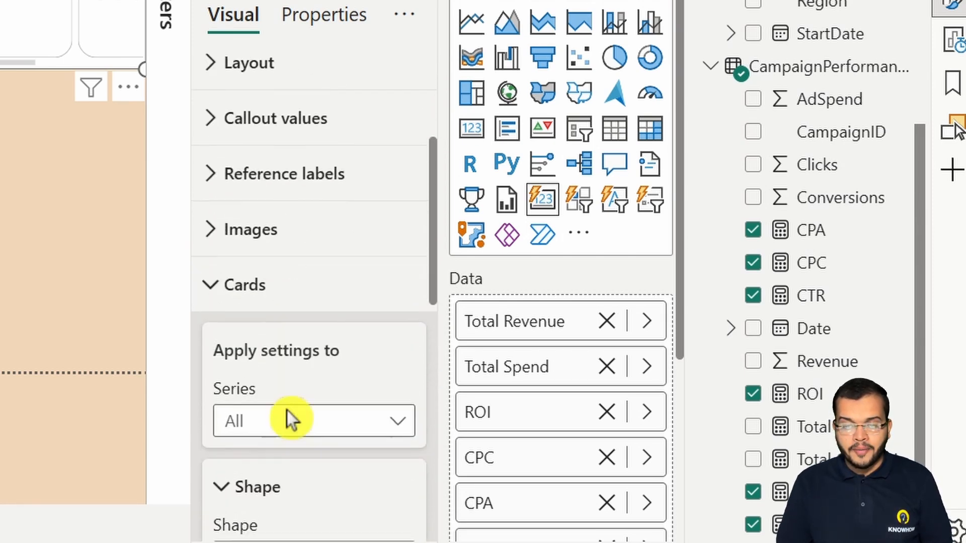
click(227, 424)
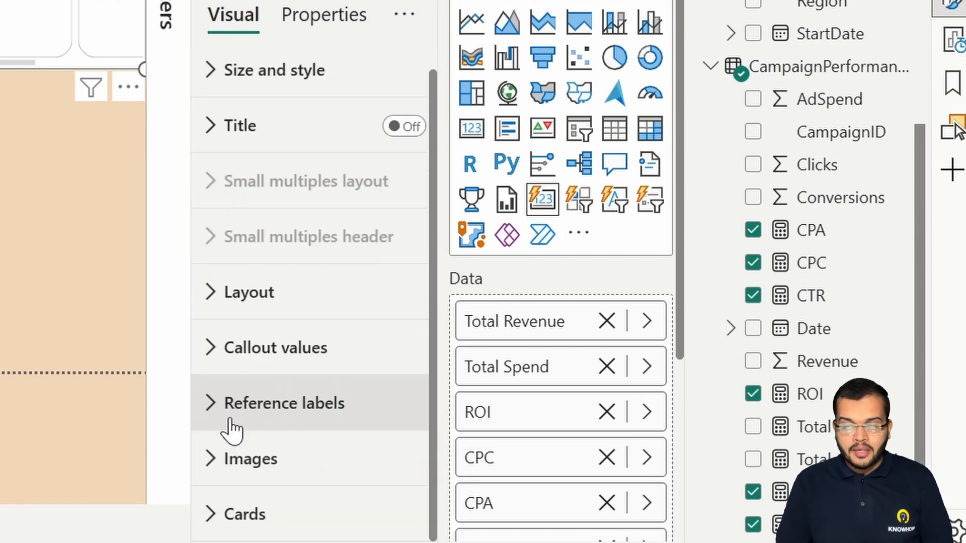
click(228, 293)
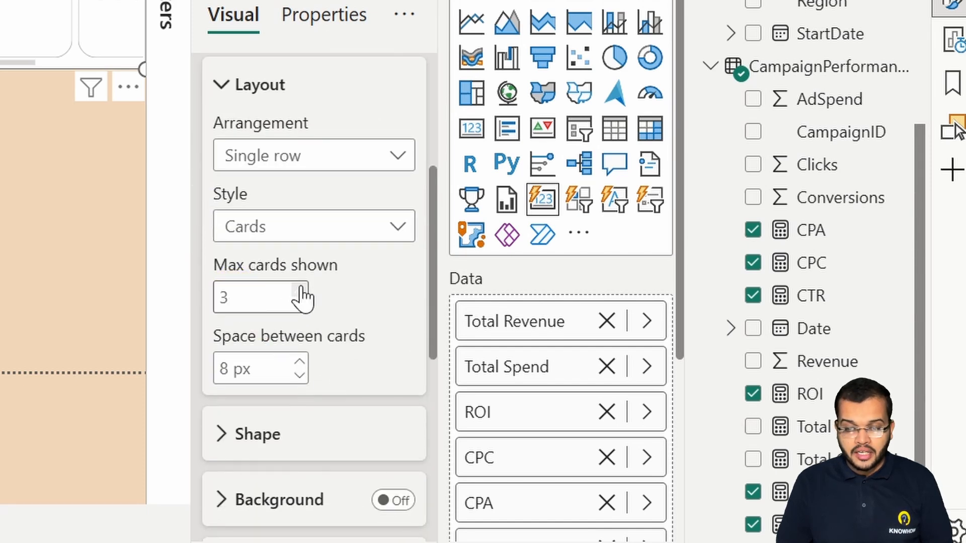
click(300, 290)
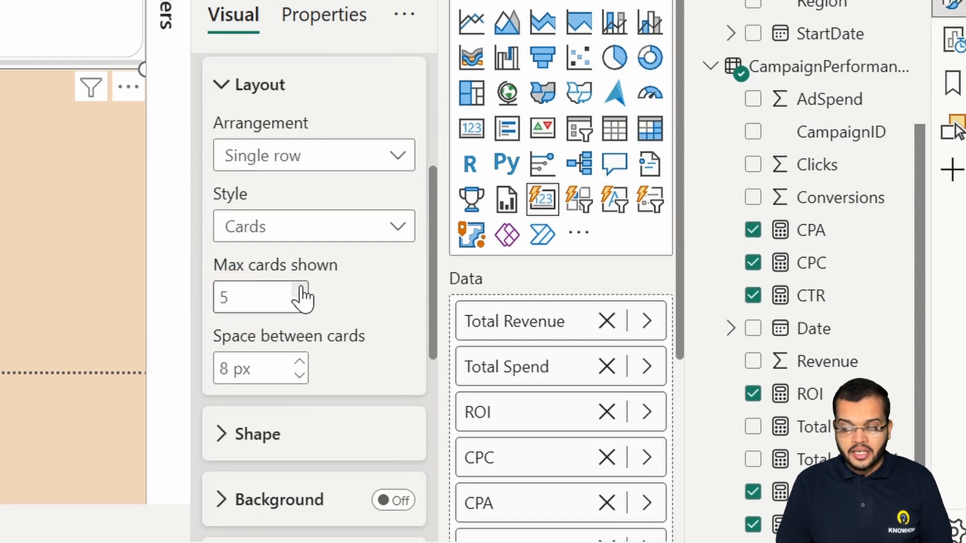
click(300, 291)
click(300, 291)
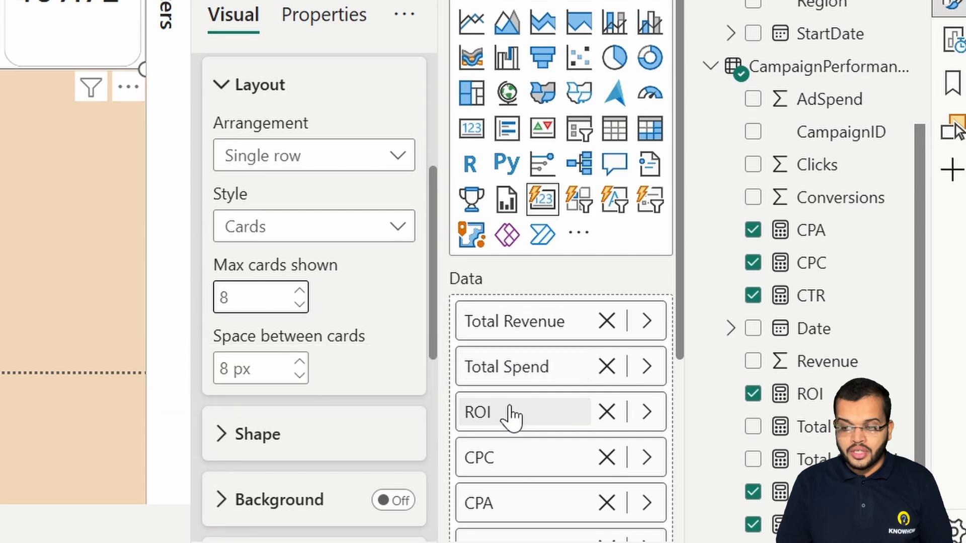
scroll(520, 505, down, 3)
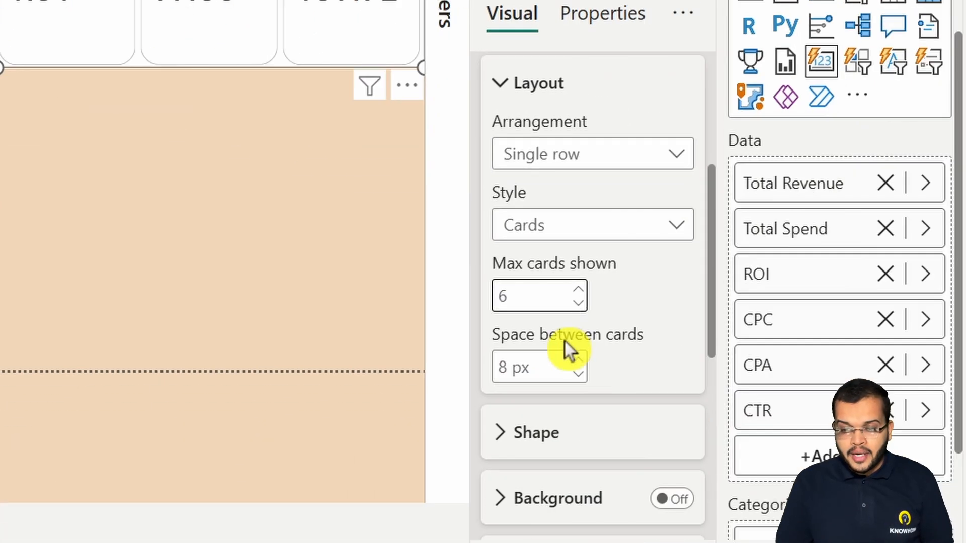
Step: Try the Table style and the Grid arrangement for the card layout, and restore the Cards style in a single row
click(585, 233)
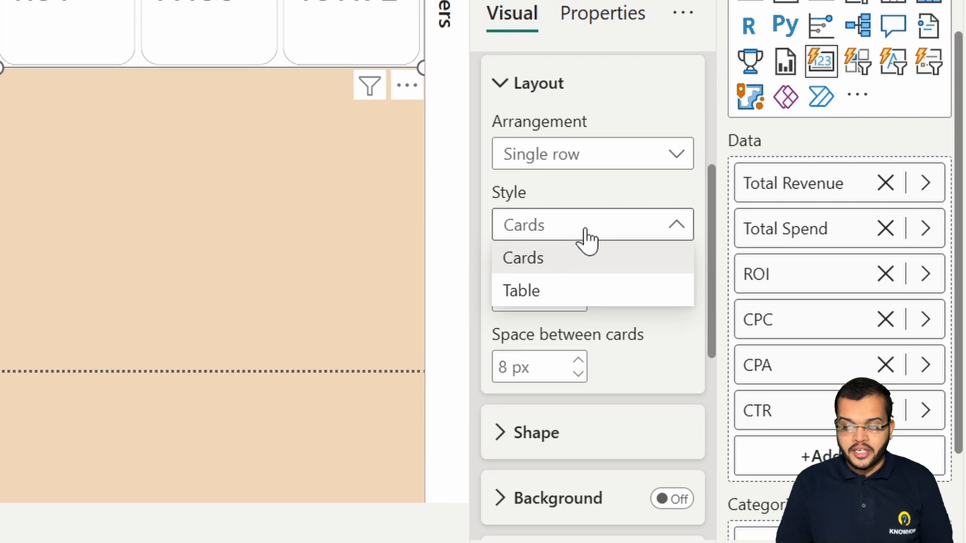
click(572, 294)
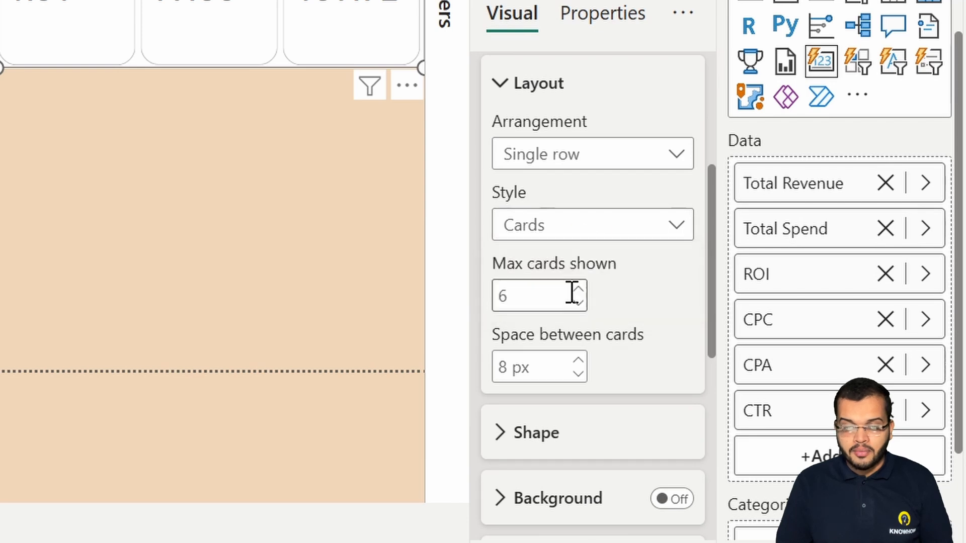
click(588, 227)
click(571, 259)
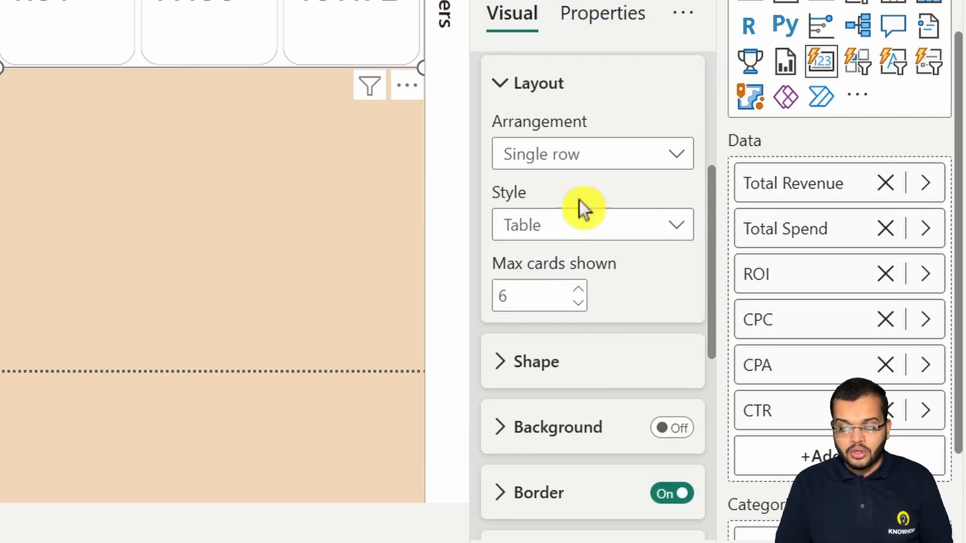
click(582, 166)
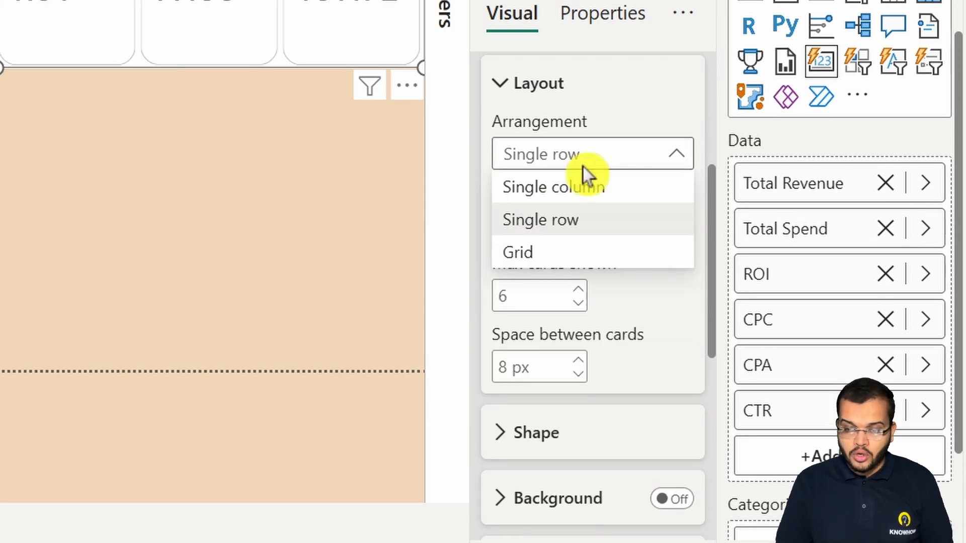
click(568, 262)
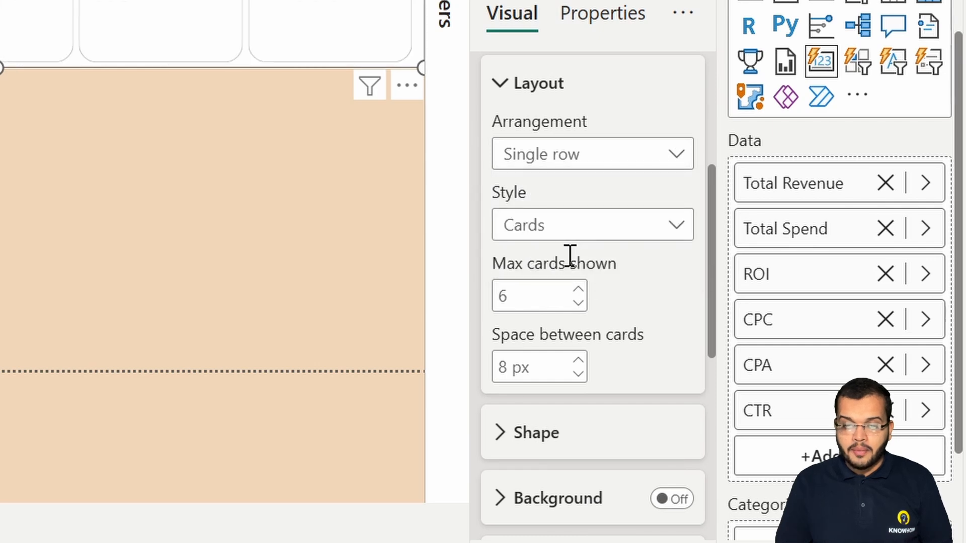
click(610, 166)
click(600, 228)
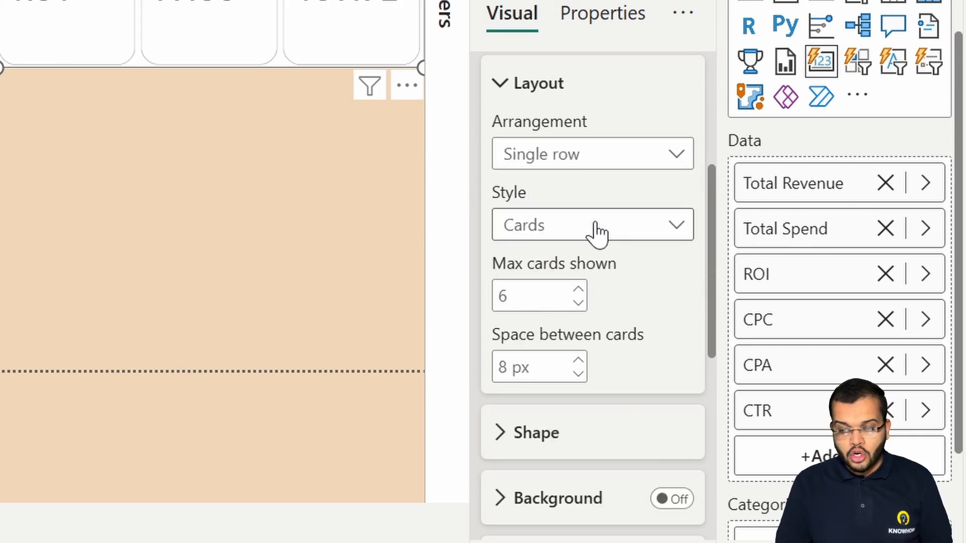
Step: Turn on the border around the whole card visual with 10 px rounded corners and increase its width
scroll(596, 229, up, 5)
click(496, 311)
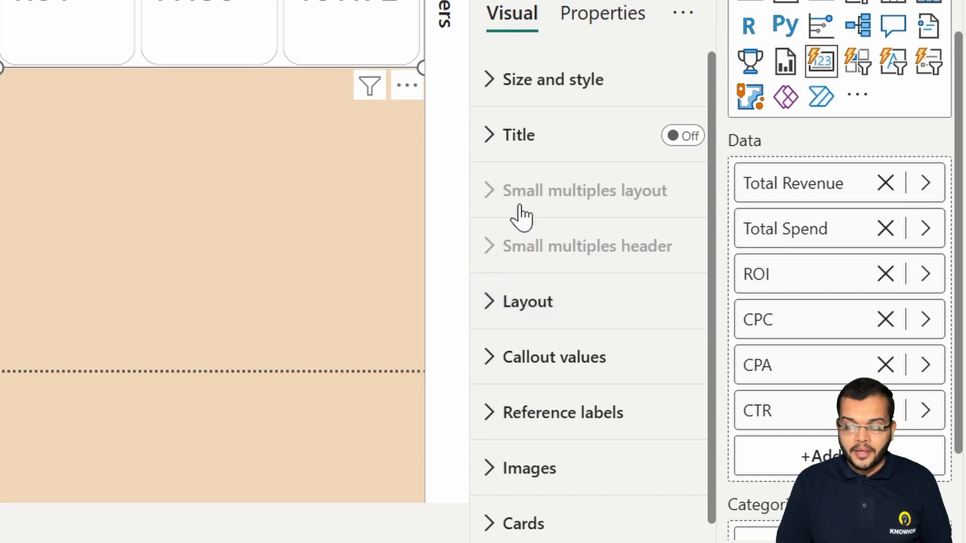
click(520, 97)
scroll(548, 259, down, 8)
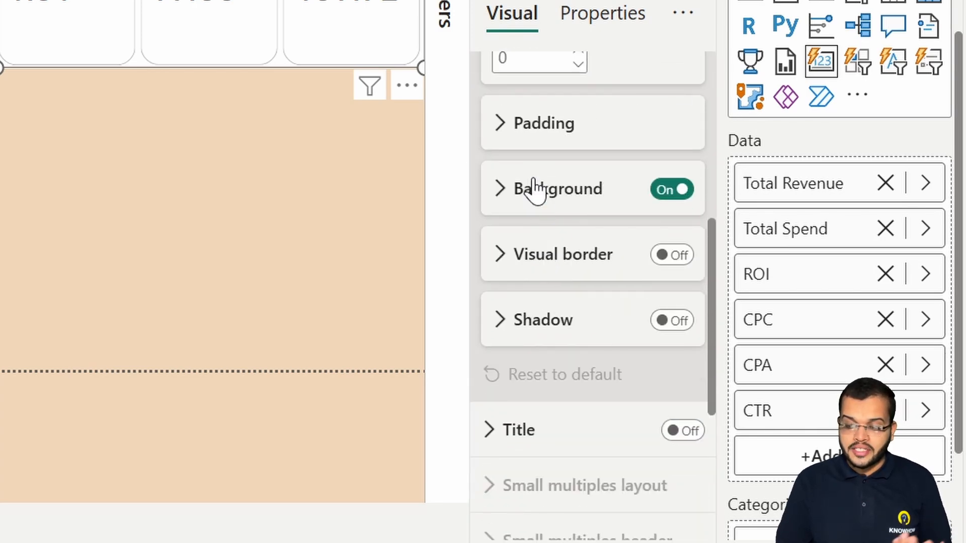
click(569, 216)
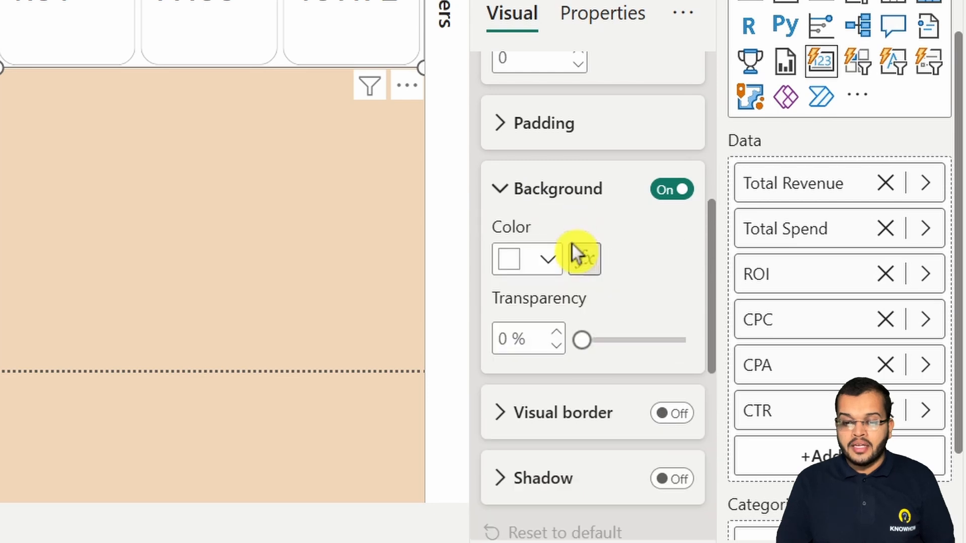
click(534, 193)
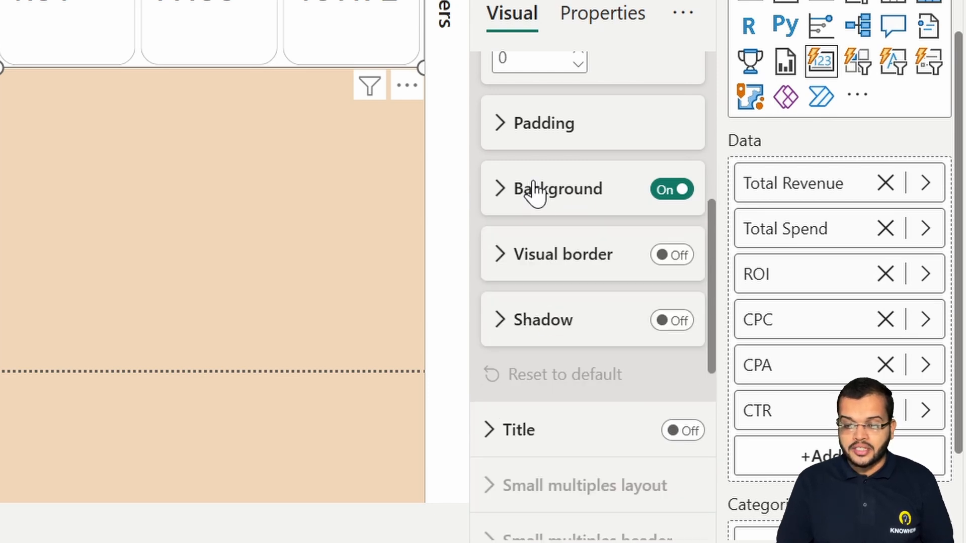
click(662, 256)
click(528, 256)
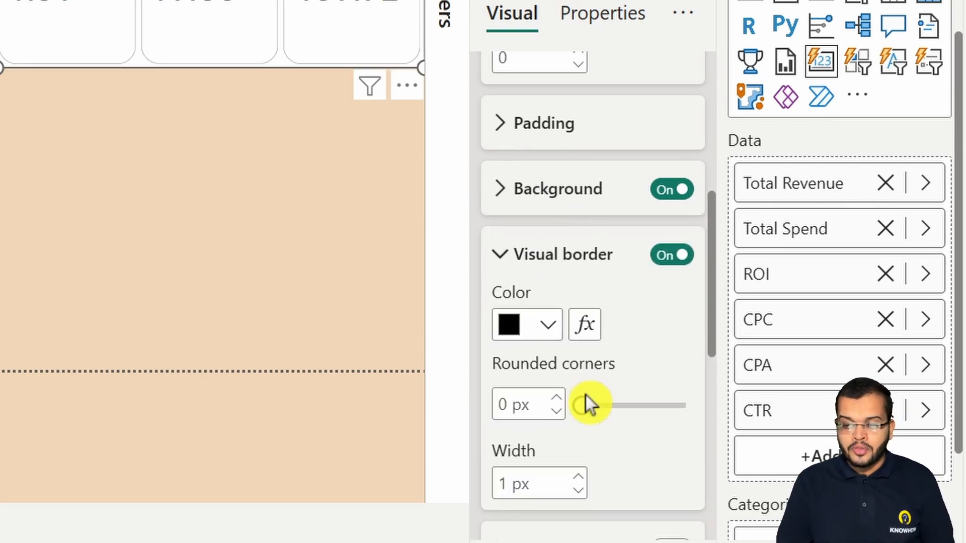
drag(583, 405, 616, 406)
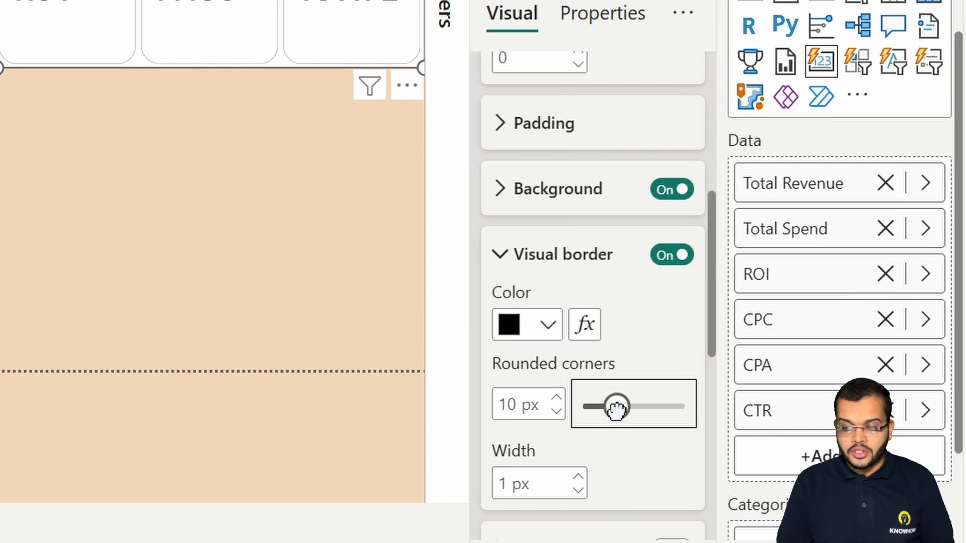
click(579, 478)
click(579, 477)
Step: Set the border of the individual cards to black with a width of 3 px
scroll(565, 384, up, 6)
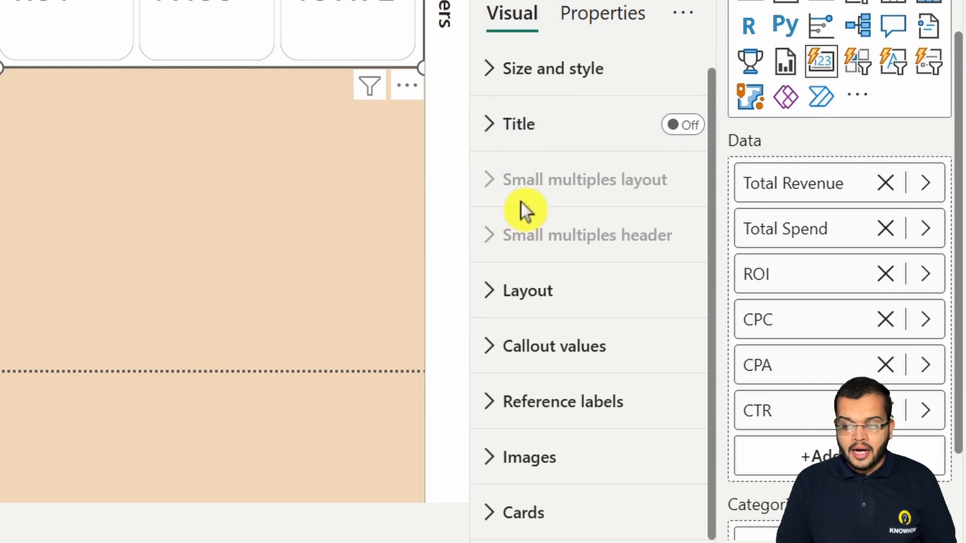
click(510, 515)
scroll(509, 504, down, 5)
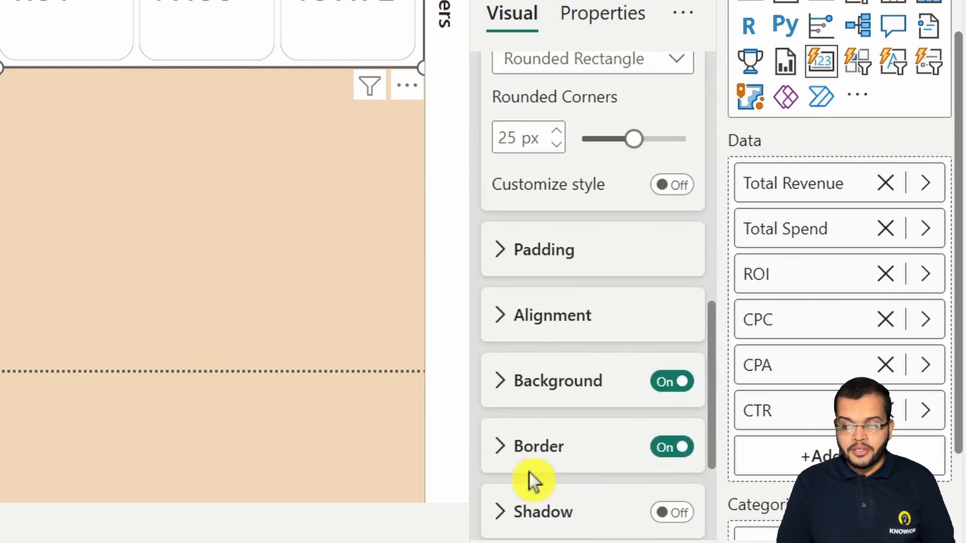
click(501, 262)
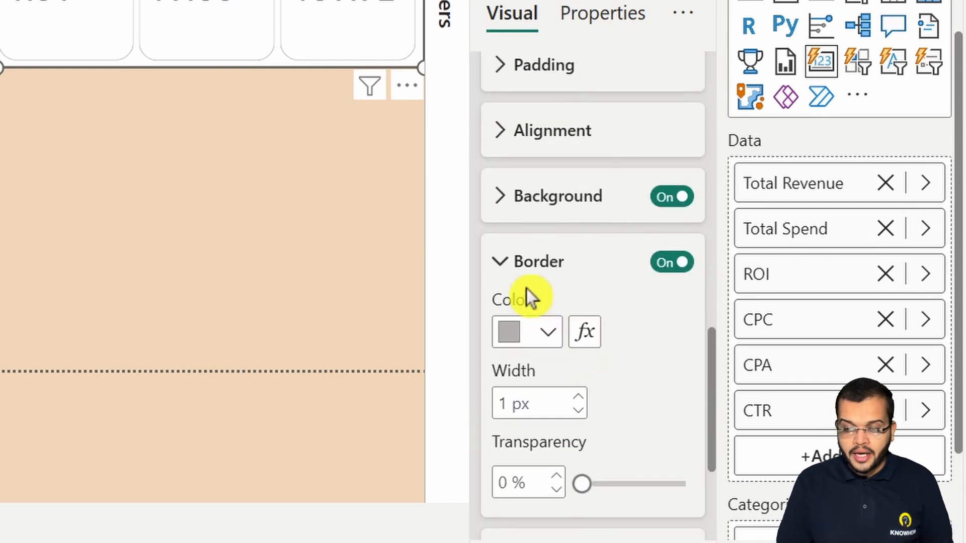
click(538, 332)
click(604, 214)
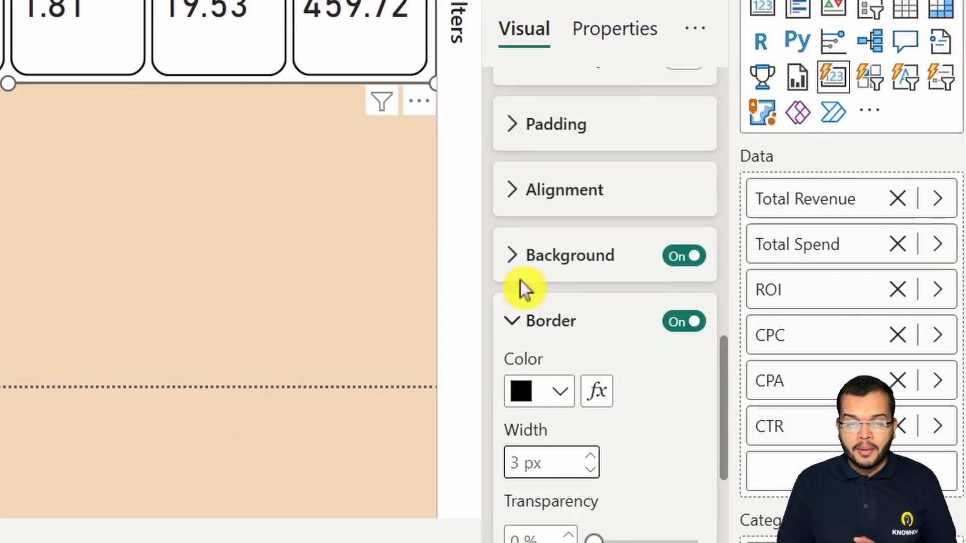
scroll(521, 282, up, 10)
scroll(562, 330, up, 3)
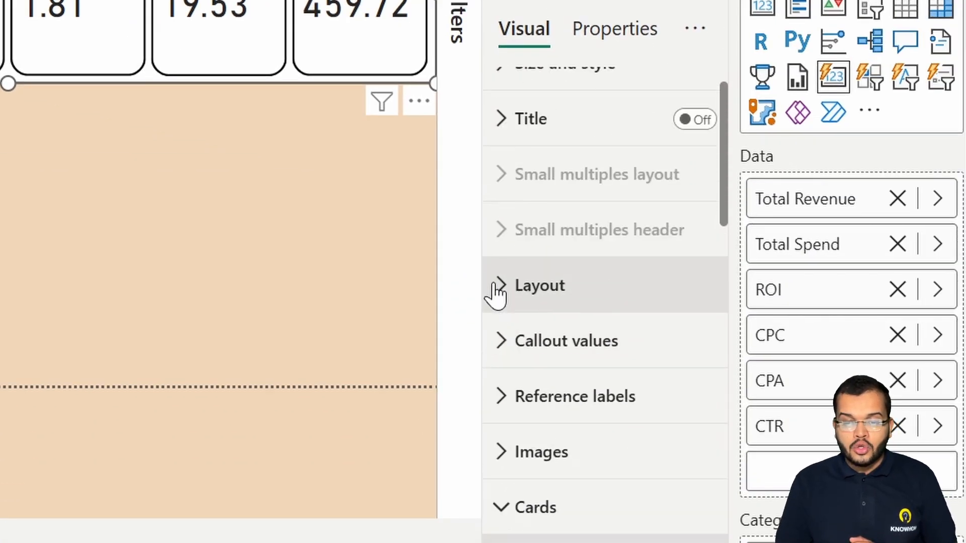
click(503, 159)
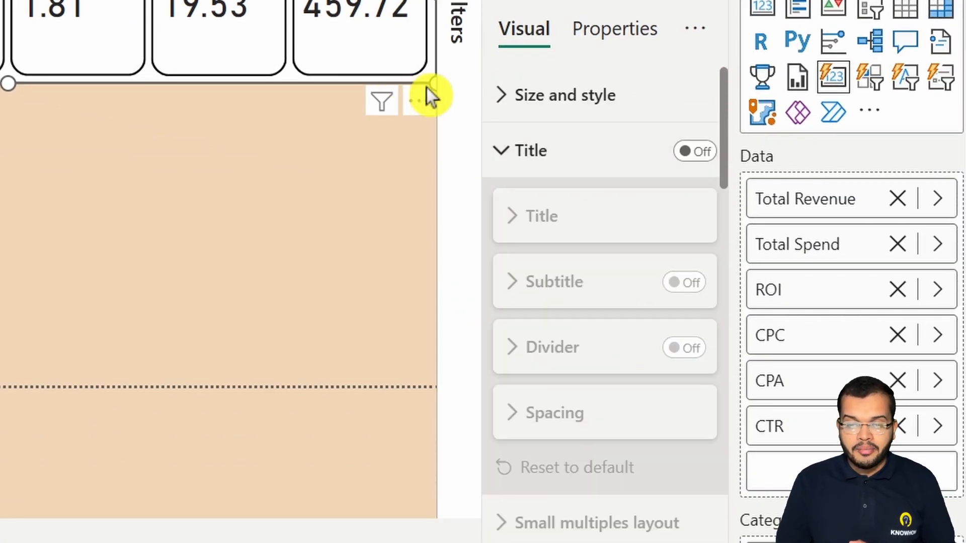
click(502, 152)
scroll(573, 352, down, 15)
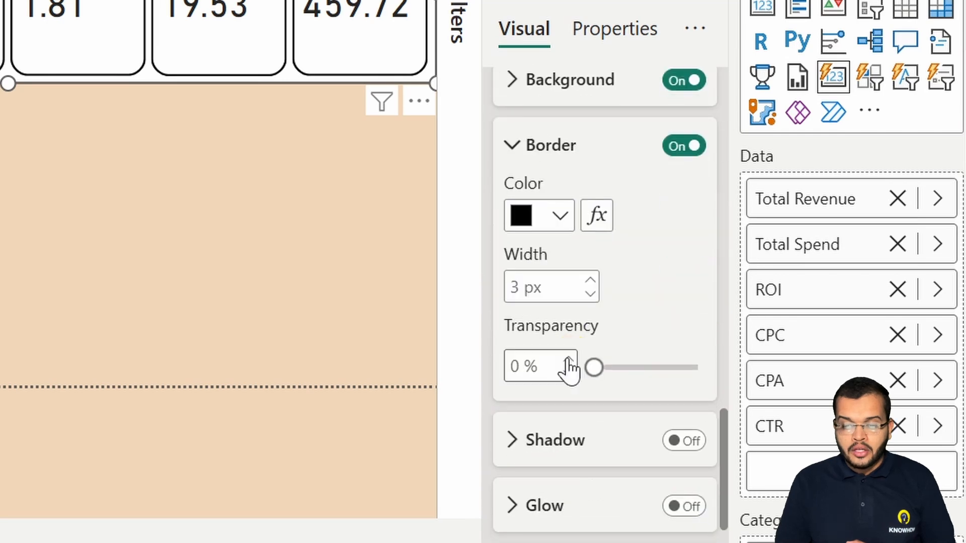
scroll(567, 367, up, 10)
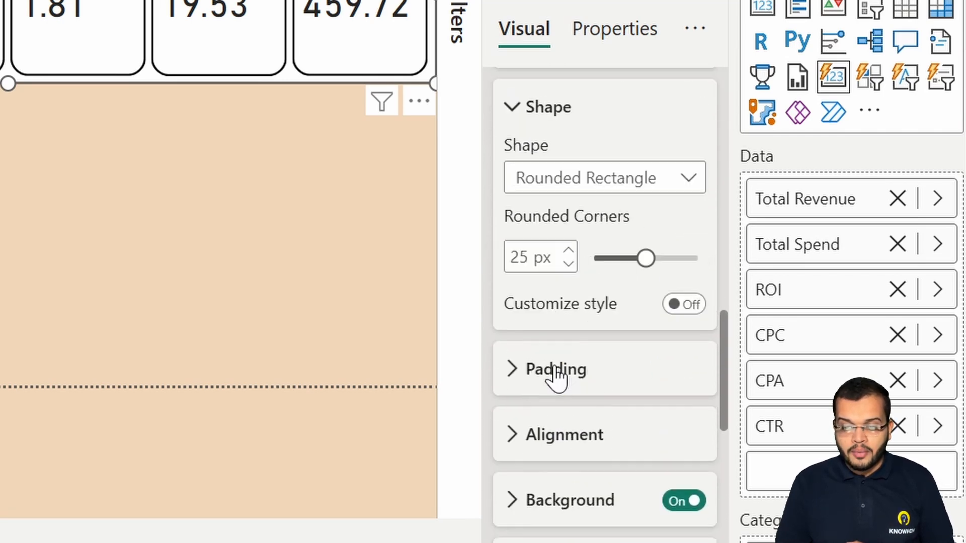
Step: Set the card visual's callout values to Segoe UI Bold at size 16 and centre them horizontally
scroll(555, 366, up, 3)
click(500, 222)
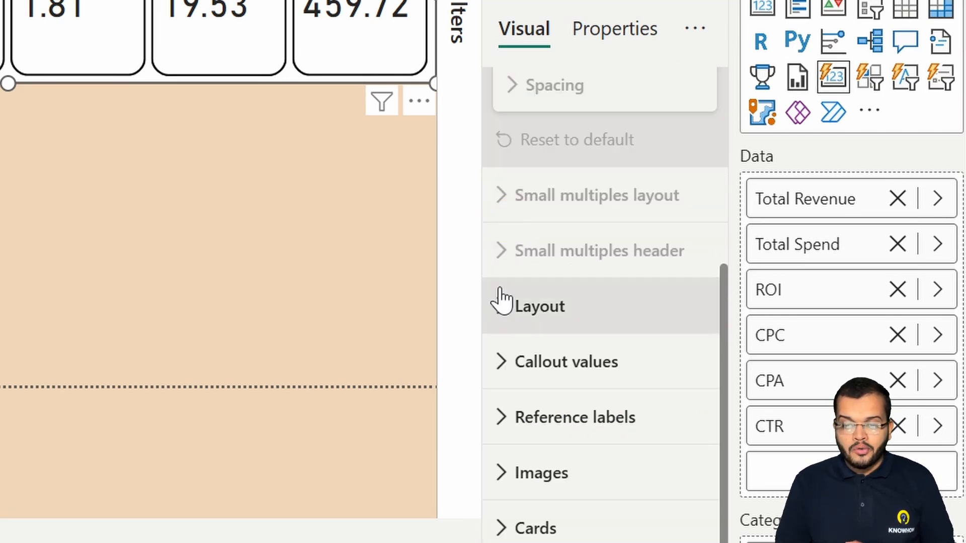
click(530, 370)
scroll(532, 372, down, 5)
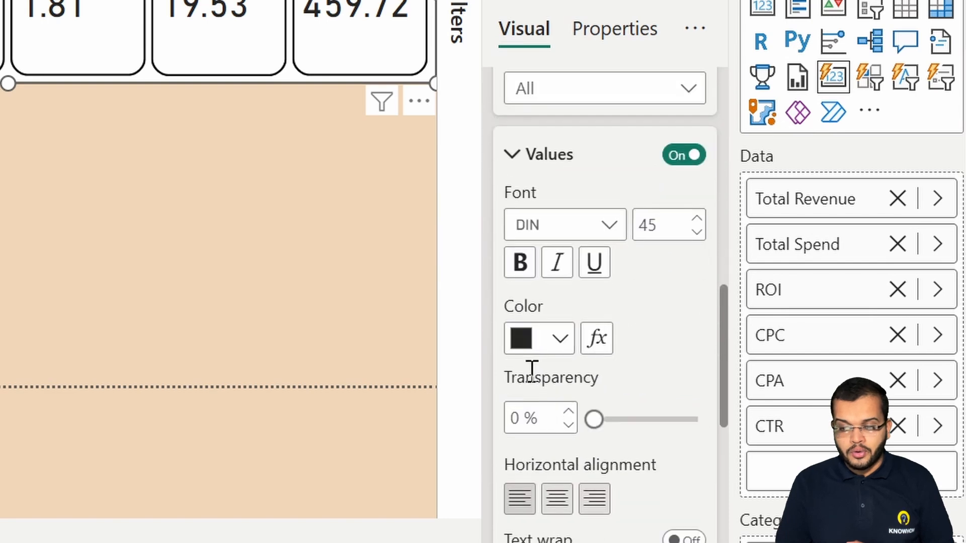
click(593, 230)
scroll(610, 181, down, 3)
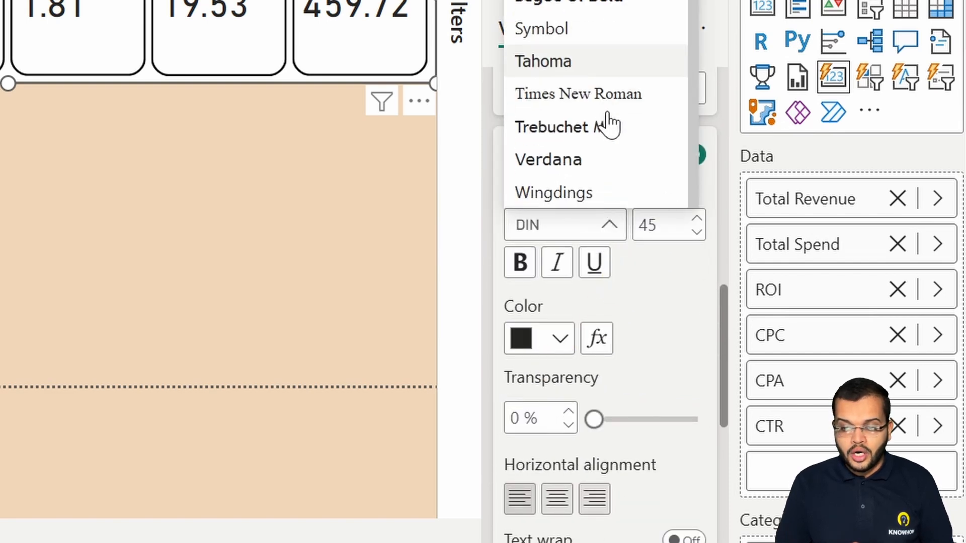
click(603, 9)
click(663, 223)
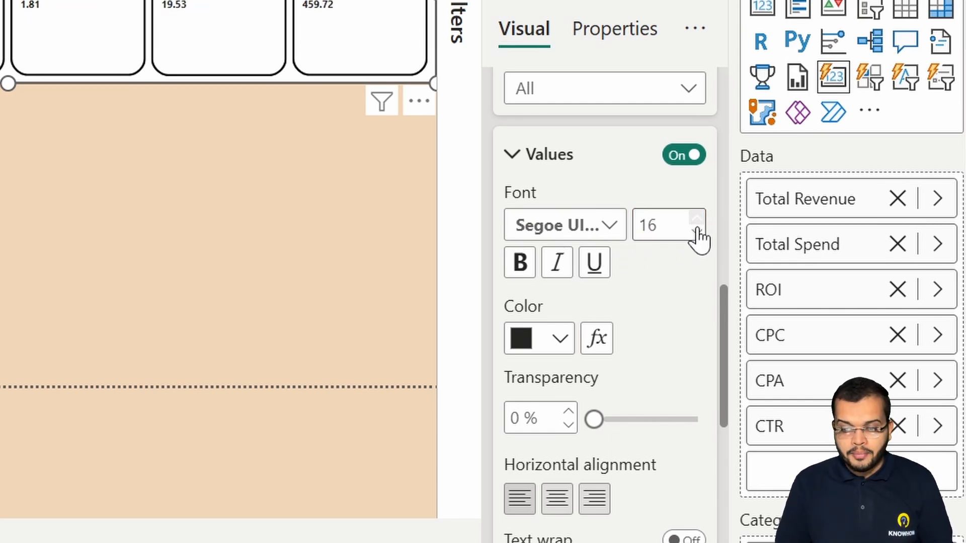
click(564, 503)
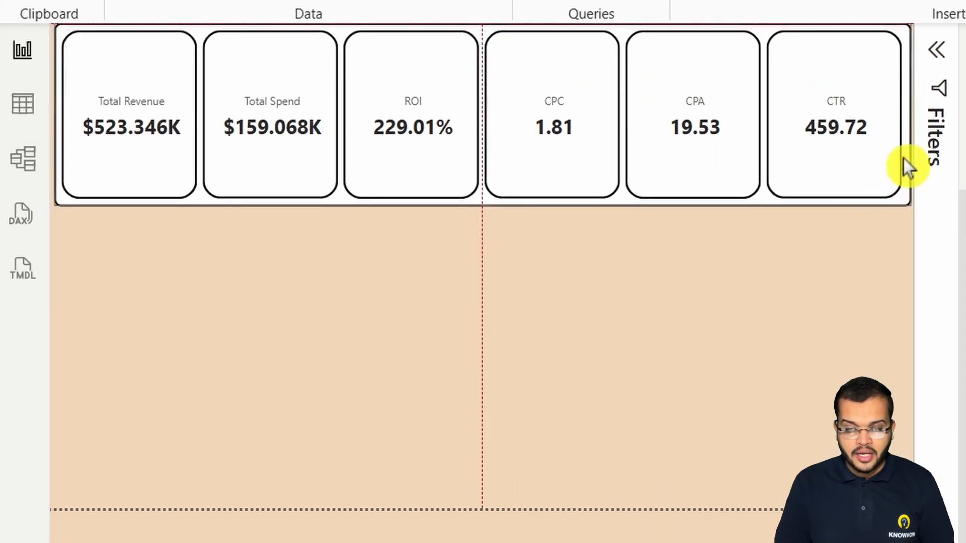
Step: Reduce the height of the card visual to a compact strip, close its callout value settings, and deselect it
click(906, 197)
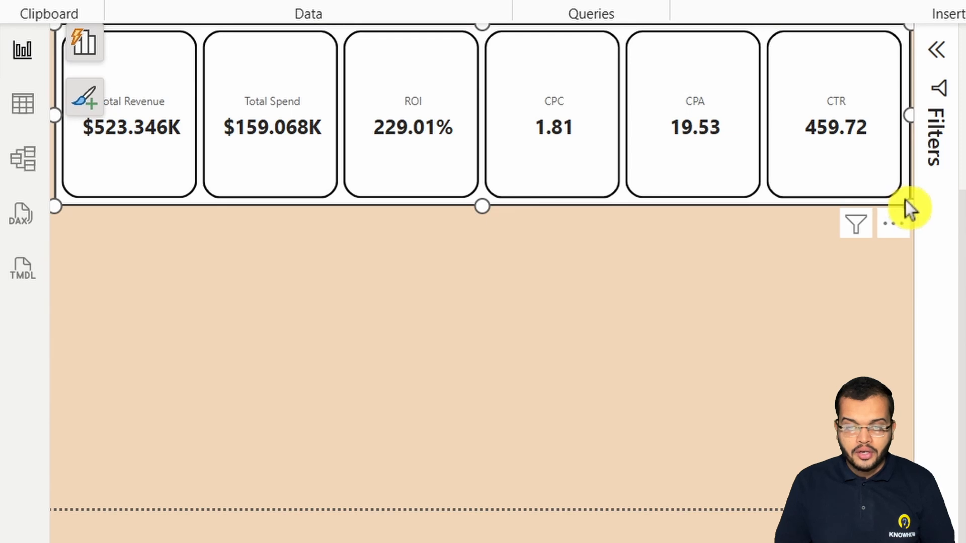
drag(912, 204, 934, 141)
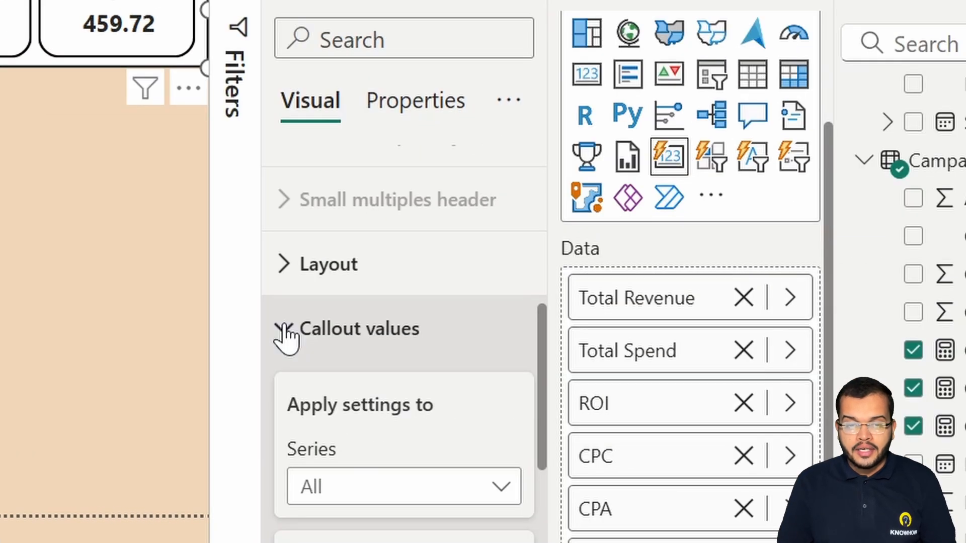
click(284, 332)
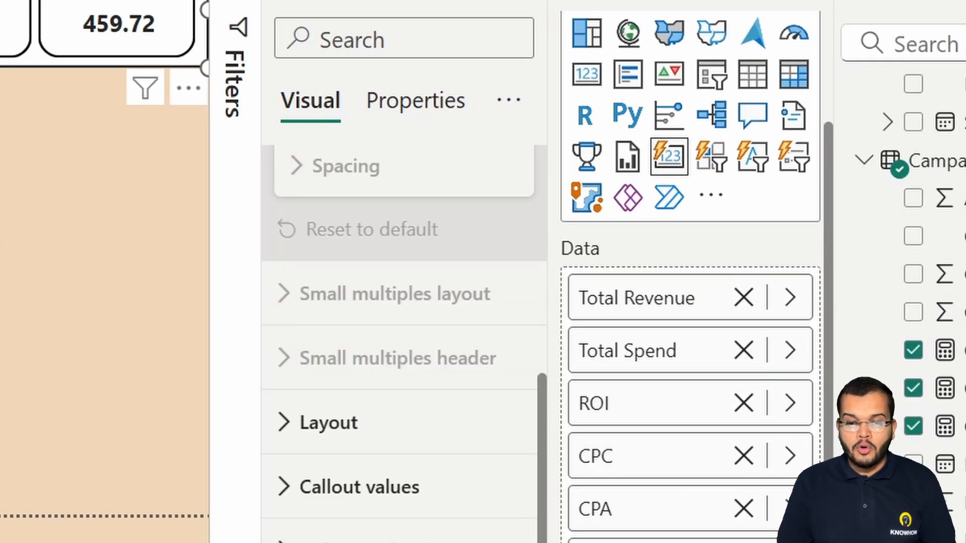
click(100, 302)
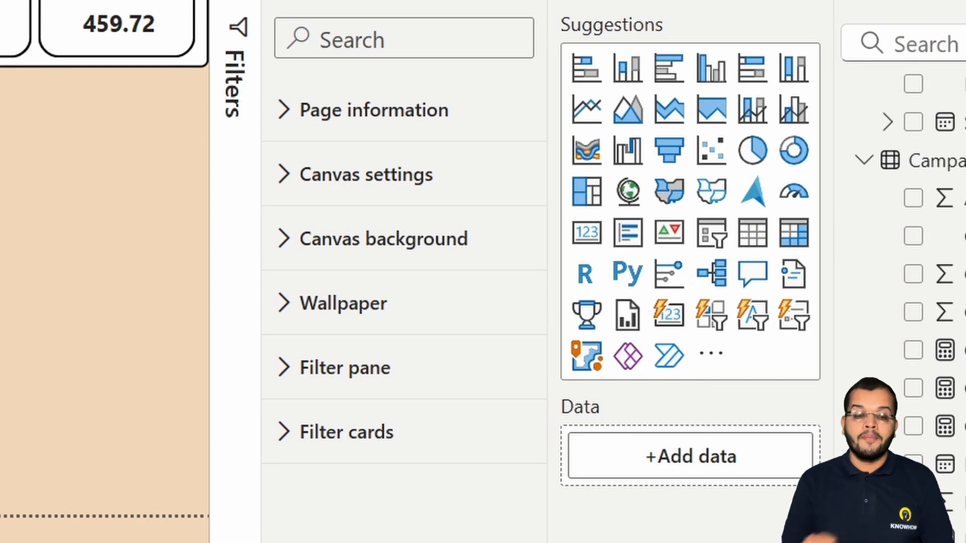
Step: Insert a clustered bar chart, resize it to a little under half the page width, and place it directly beneath the first cards
click(669, 67)
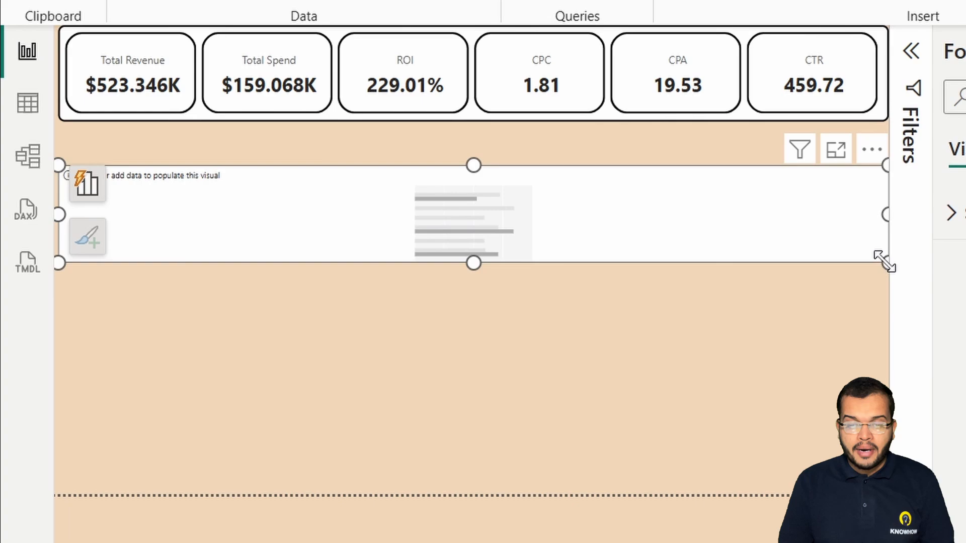
drag(885, 263, 396, 438)
drag(325, 368, 328, 332)
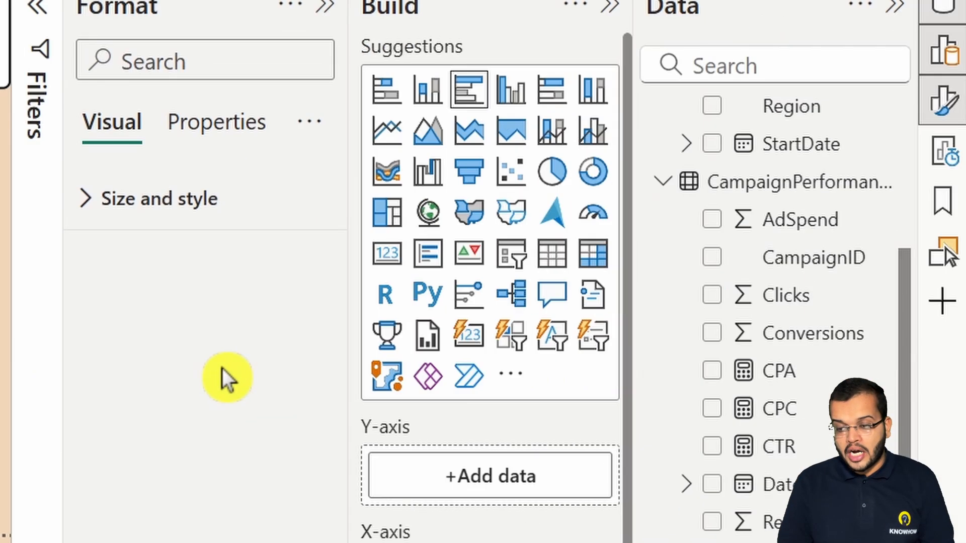
Step: Assign Platform to the bar chart's Y-axis and the ROI measure to its X-axis
scroll(784, 302, up, 5)
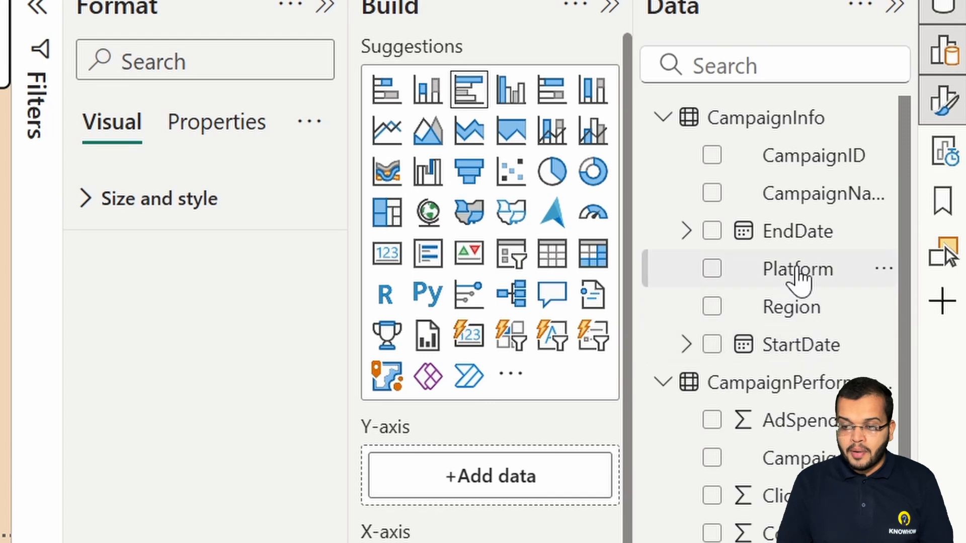
drag(800, 279, 522, 483)
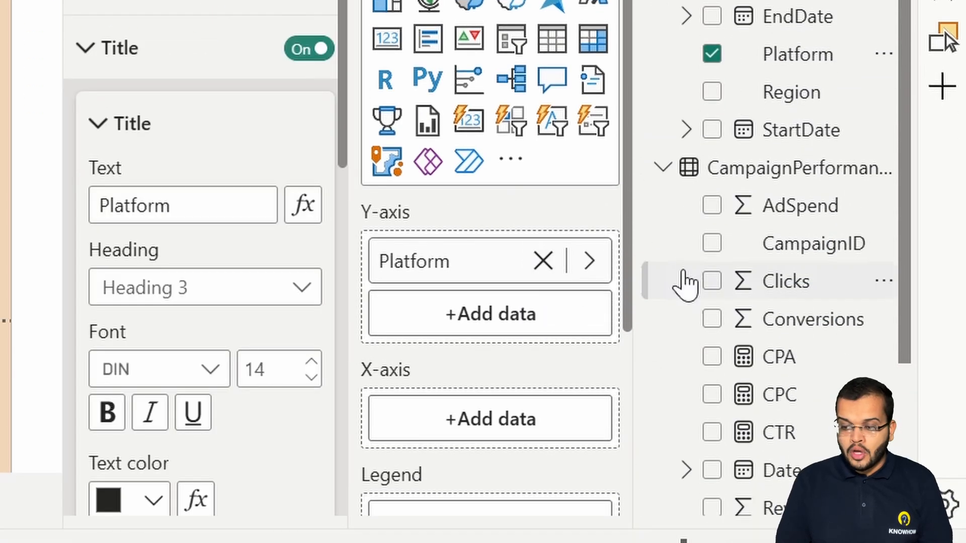
scroll(797, 396, down, 3)
drag(801, 390, 526, 425)
scroll(527, 433, down, 5)
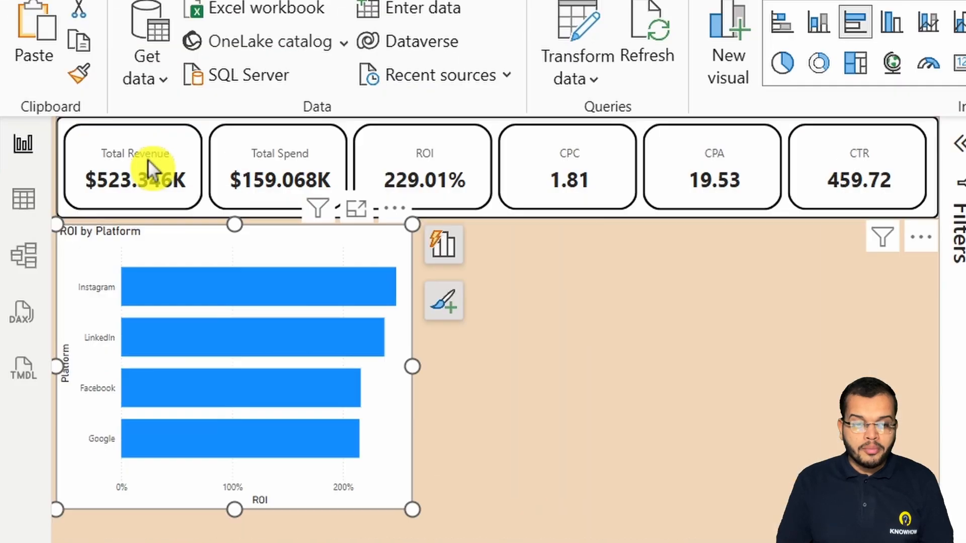
Step: Copy the card visual's formatting onto the ROI by Platform bar chart with Format Painter
click(90, 132)
click(79, 74)
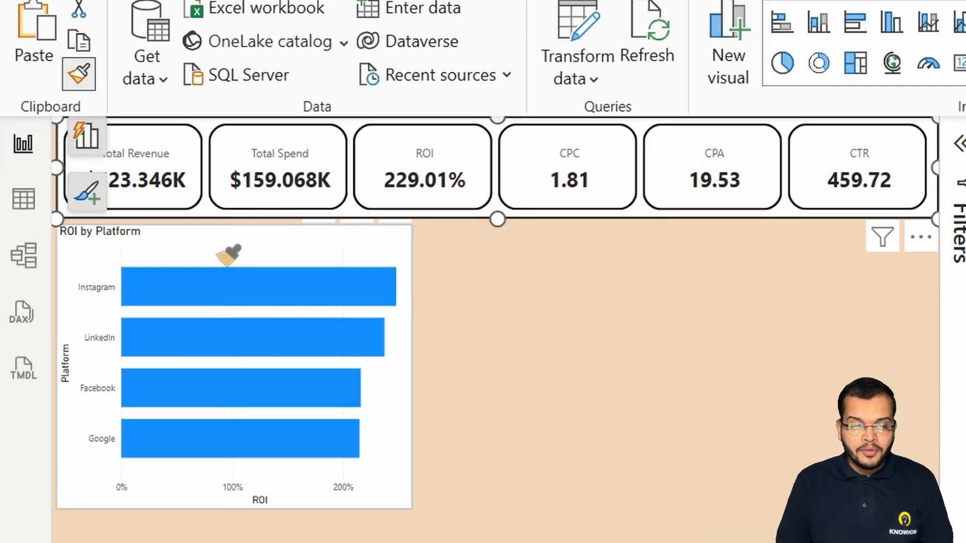
click(228, 256)
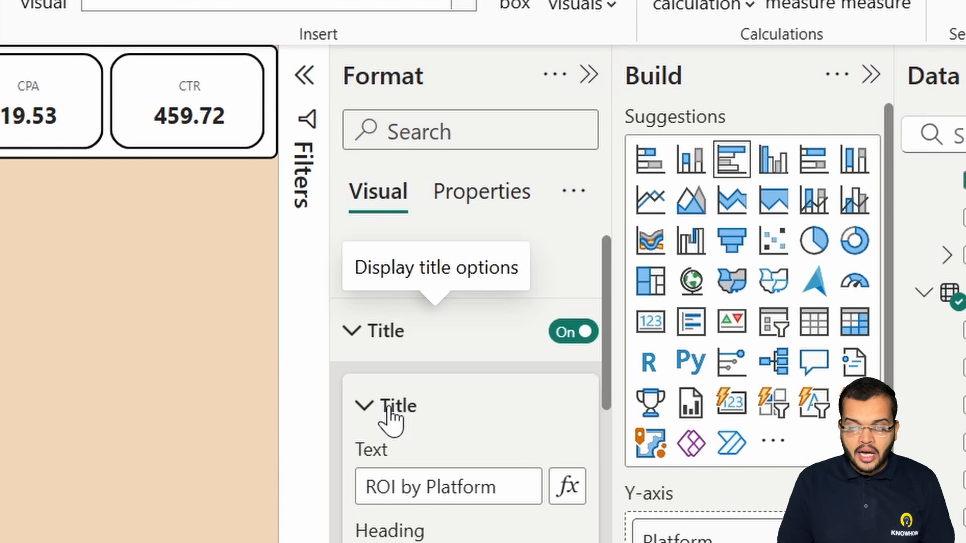
Step: Format the ROI by Platform chart's title as Segoe UI Bold, size 16, centred
scroll(458, 415, down, 5)
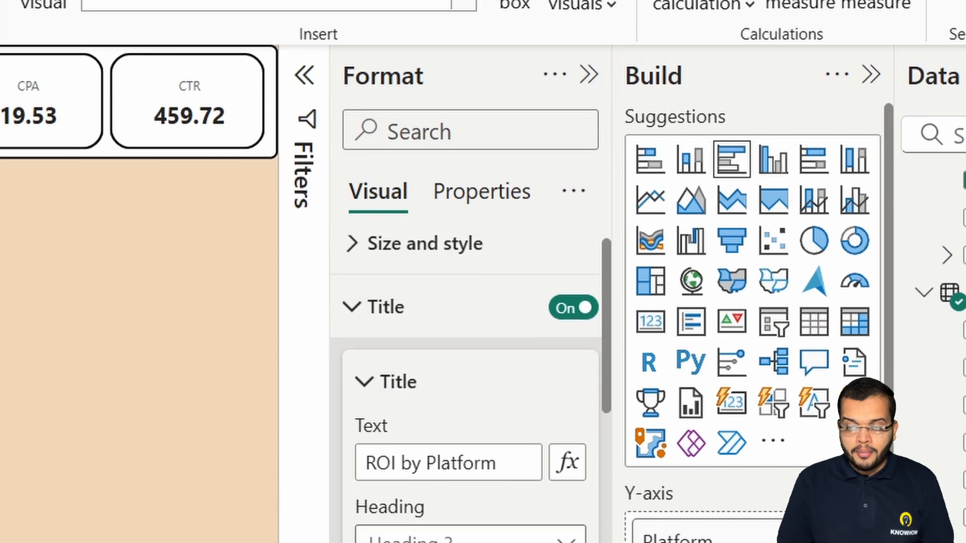
click(448, 338)
scroll(446, 248, down, 5)
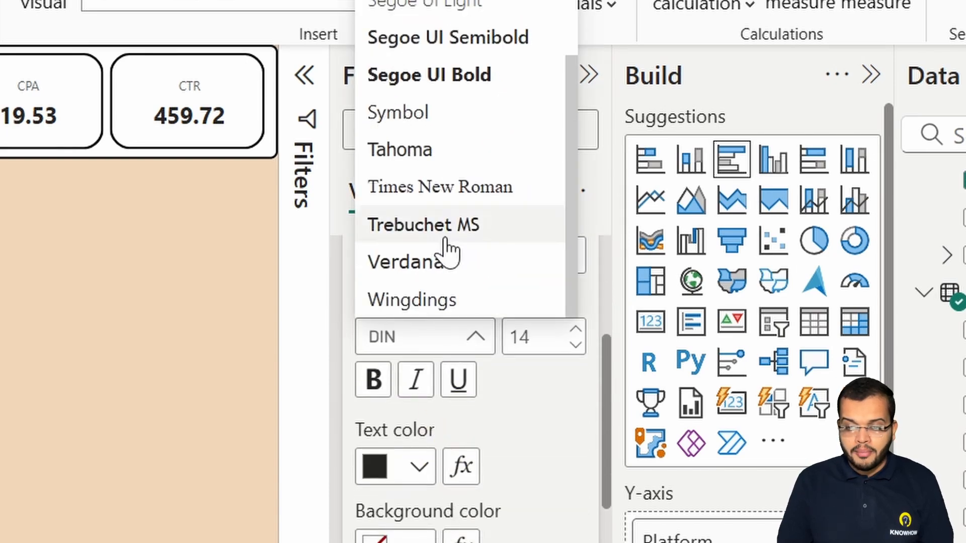
click(465, 78)
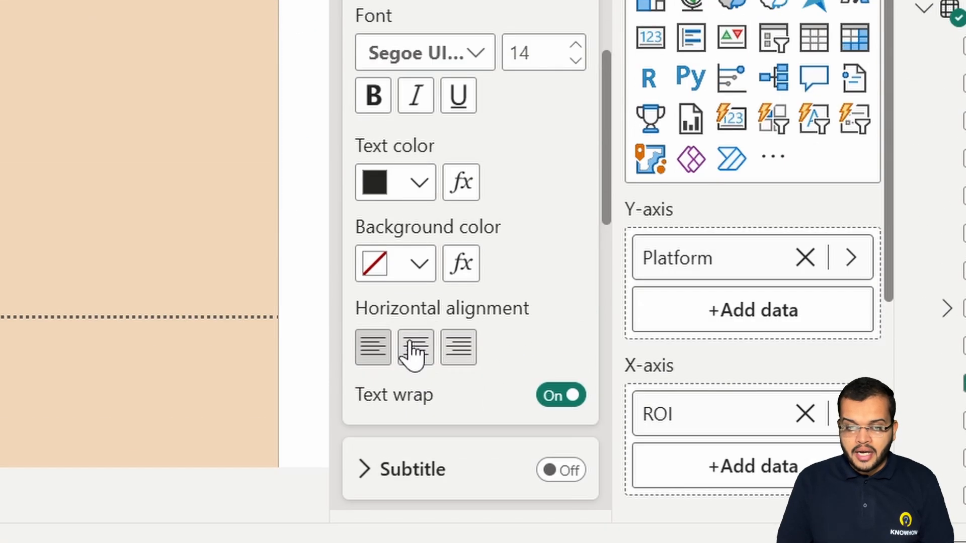
click(414, 347)
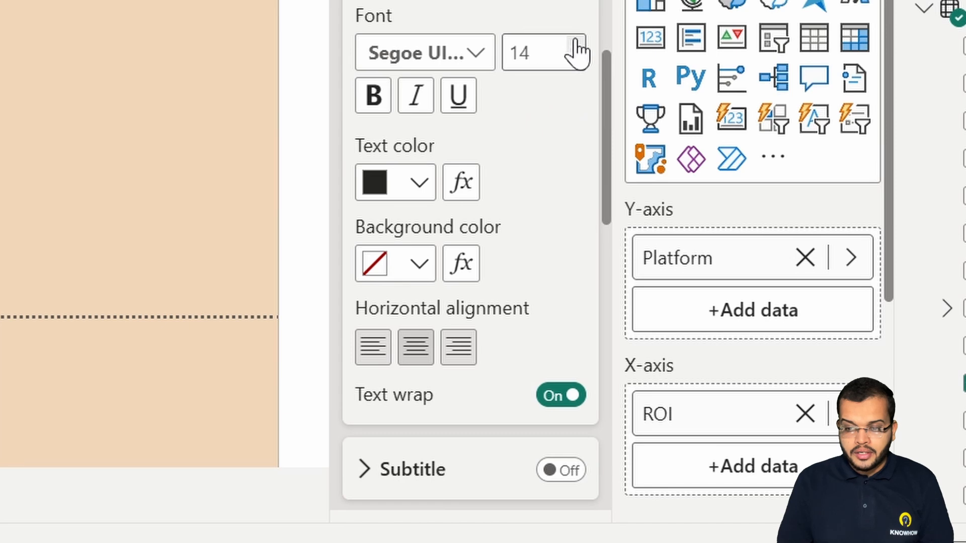
scroll(446, 272, up, 5)
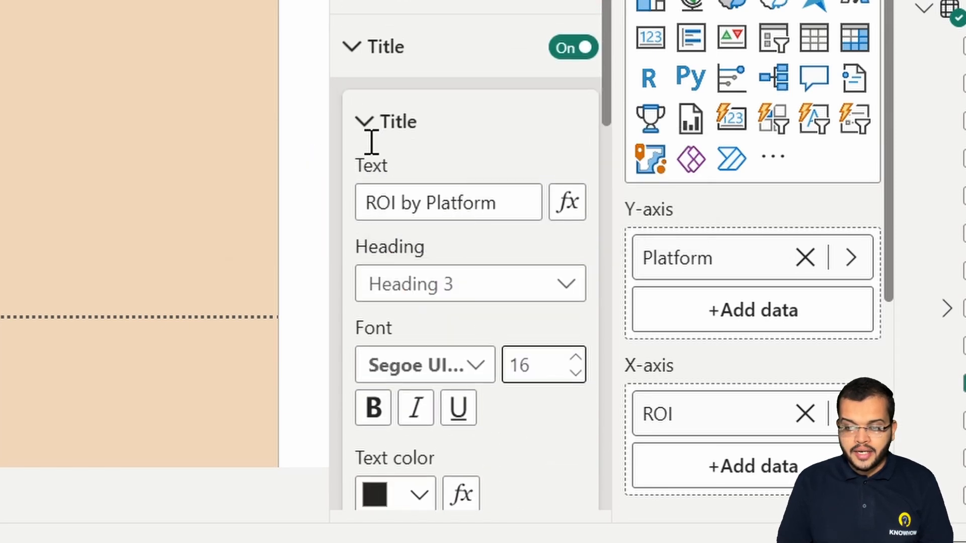
click(354, 51)
Step: Set the rounded corners of the bar chart's visual border to 11 px
click(376, 67)
scroll(415, 267, down, 5)
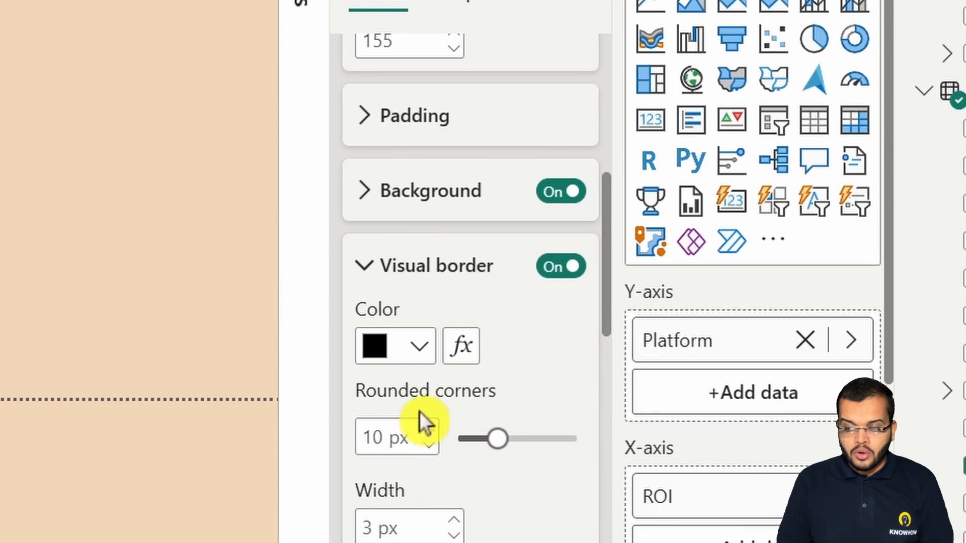
scroll(428, 350, up, 5)
scroll(448, 372, down, 5)
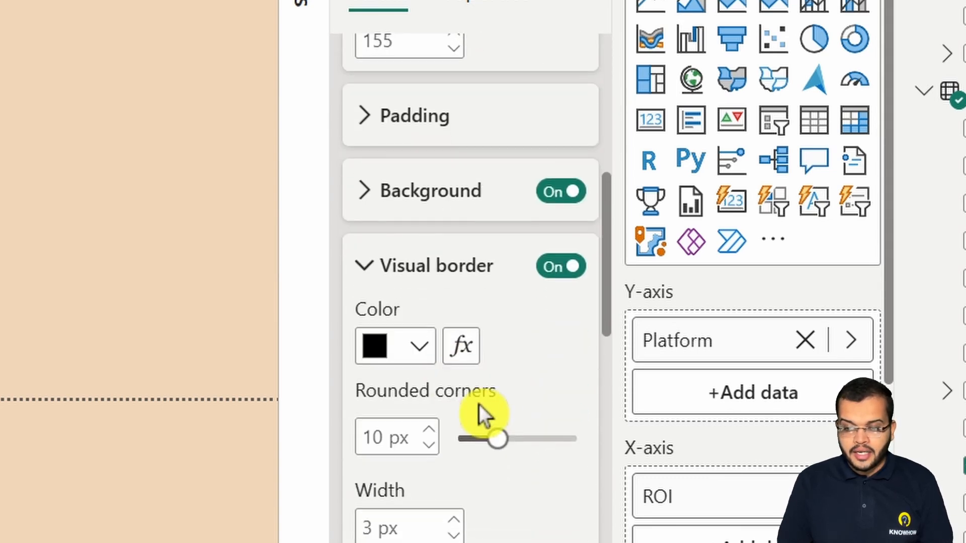
click(496, 439)
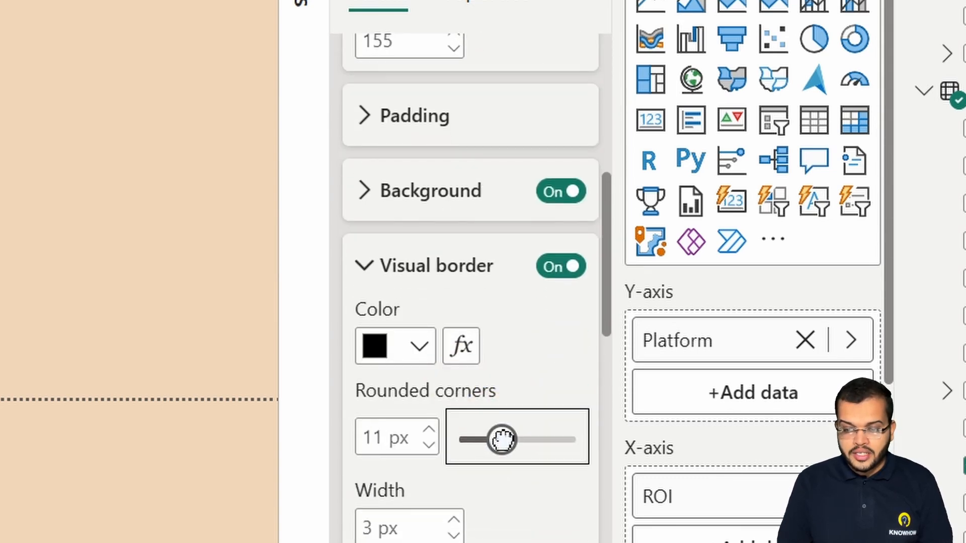
scroll(423, 291, up, 10)
click(397, 76)
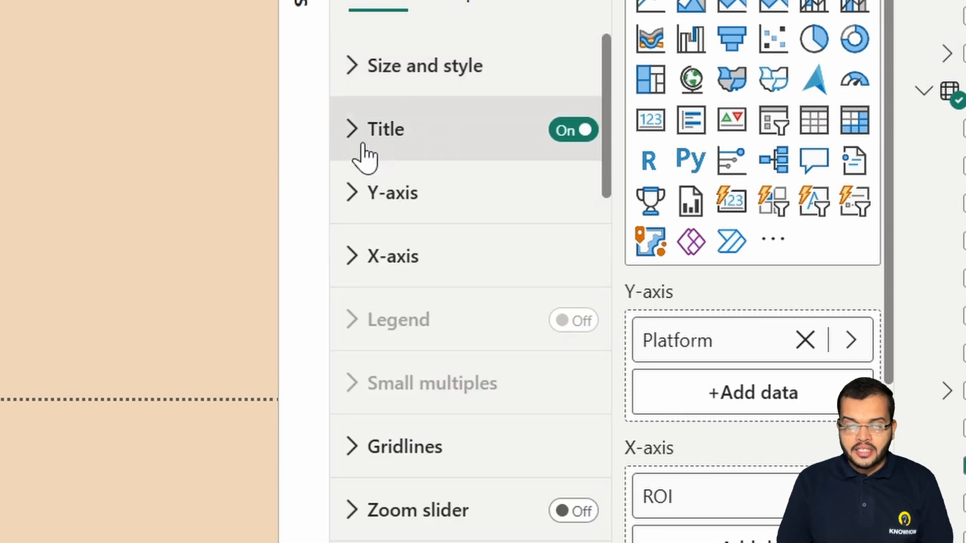
Step: Format the bar chart's Y-axis values in black with the Segoe UI Bold font
click(365, 220)
scroll(422, 302, down, 5)
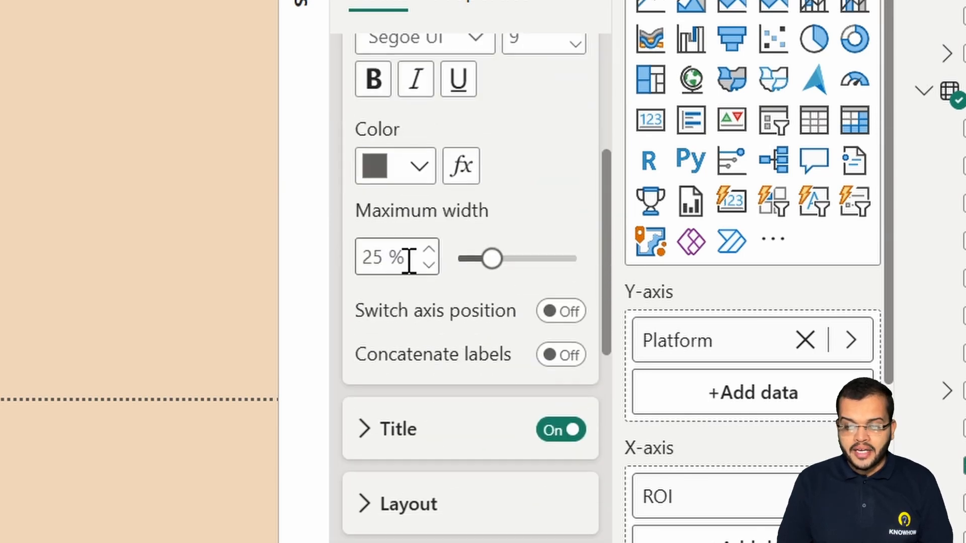
click(408, 171)
click(409, 48)
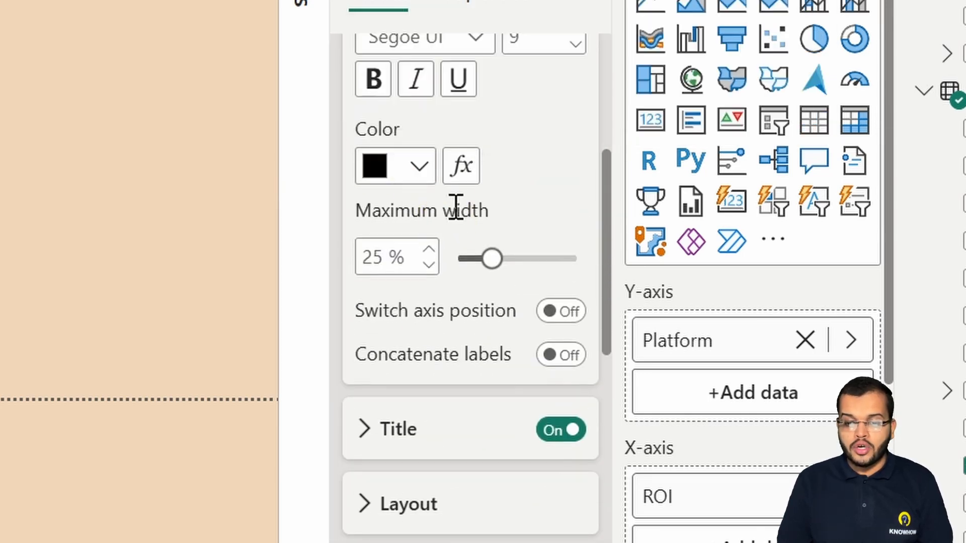
scroll(450, 191, up, 3)
click(452, 194)
click(461, 48)
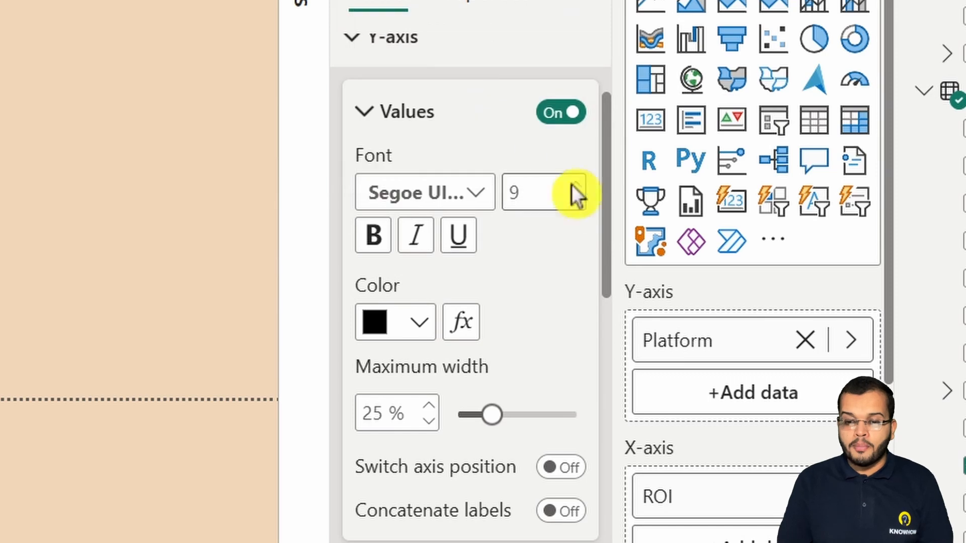
Step: Set the font of the bar chart's Y-axis title to Segoe UI Bold
scroll(451, 334, down, 5)
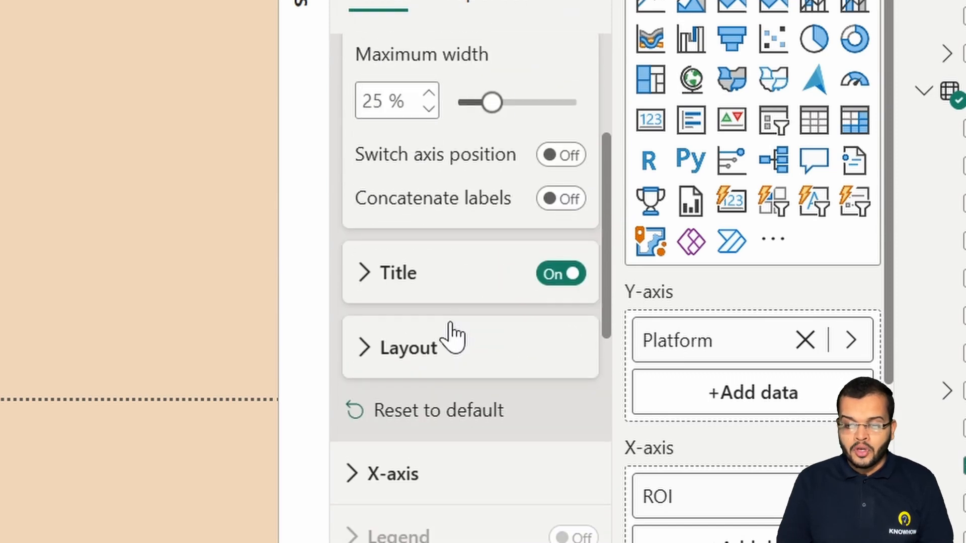
click(430, 261)
scroll(437, 278, down, 5)
click(475, 317)
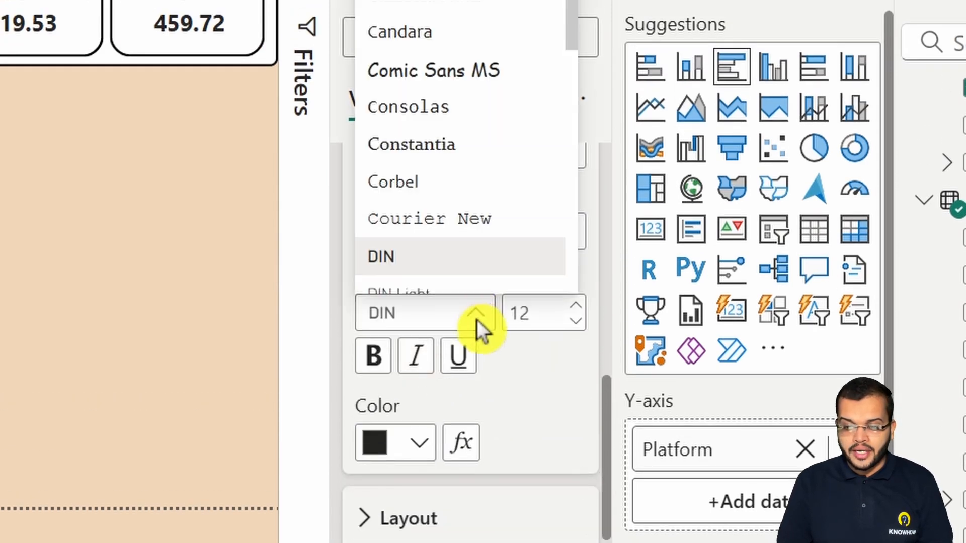
scroll(466, 190, down, 5)
click(456, 64)
scroll(484, 332, down, 4)
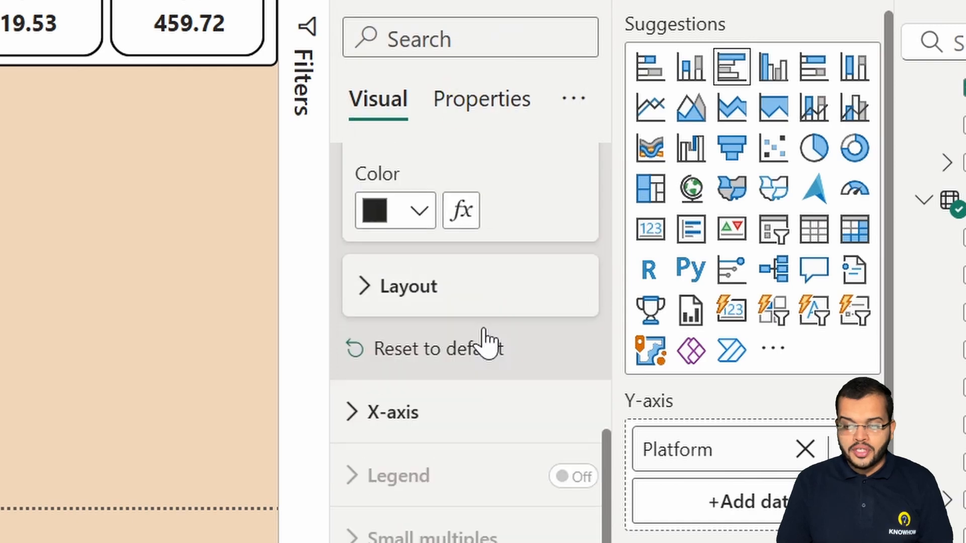
Step: Set the bar chart's X-axis values to Segoe UI Bold at size 10
click(438, 207)
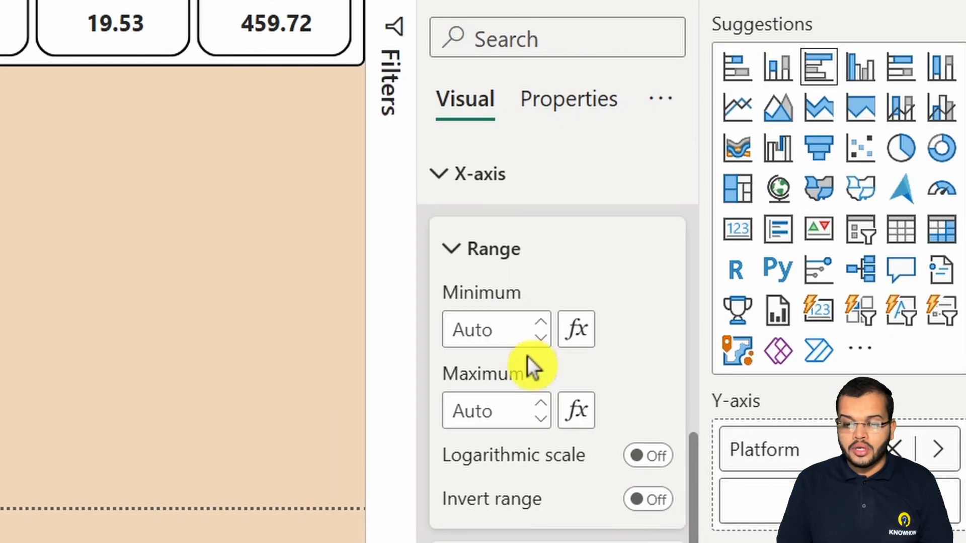
scroll(530, 367, down, 3)
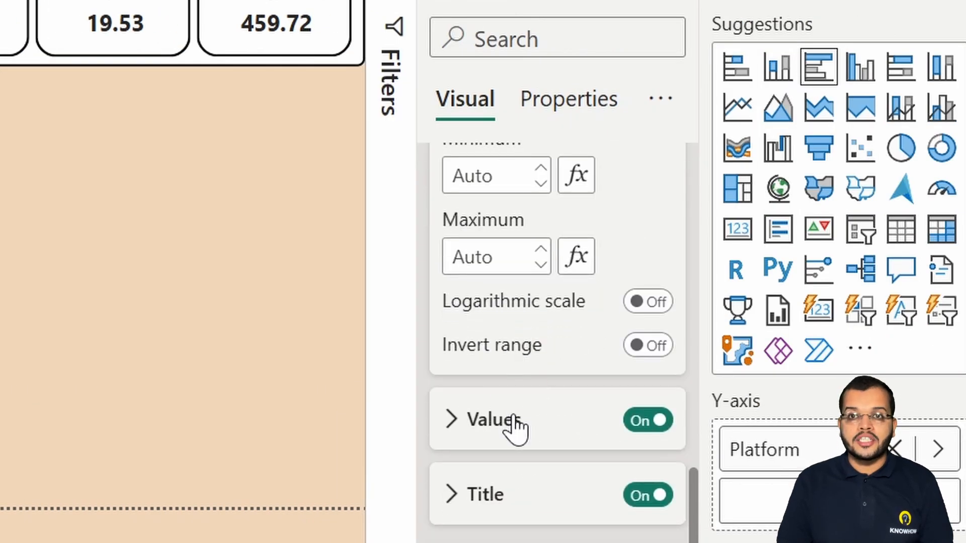
click(513, 425)
click(505, 513)
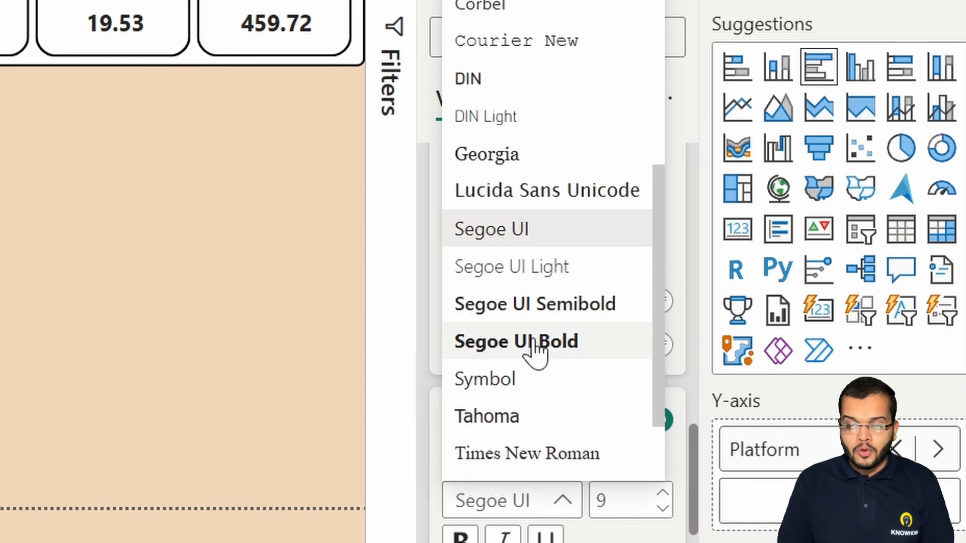
click(532, 340)
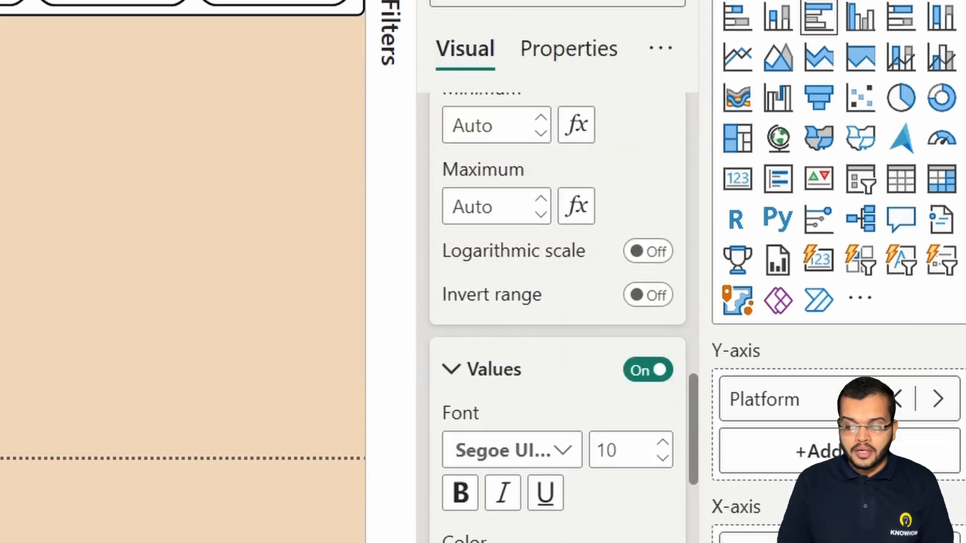
Step: Set the color of the bar chart's X-axis values to black
click(506, 479)
click(488, 344)
scroll(536, 382, down, 6)
scroll(536, 382, down, 3)
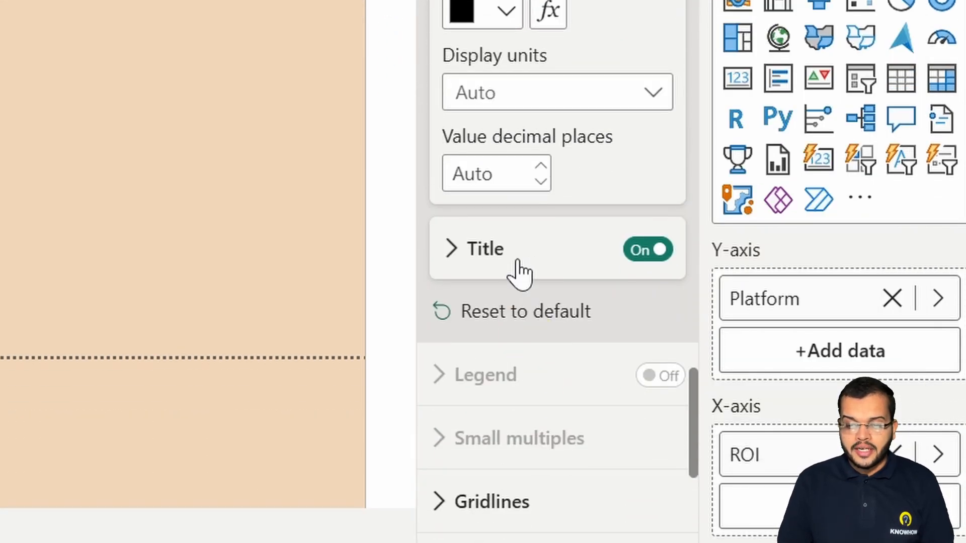
Step: Set the font of the bar chart's X-axis title to Segoe UI Bold
click(515, 261)
scroll(540, 377, down, 3)
click(518, 335)
scroll(539, 177, down, 10)
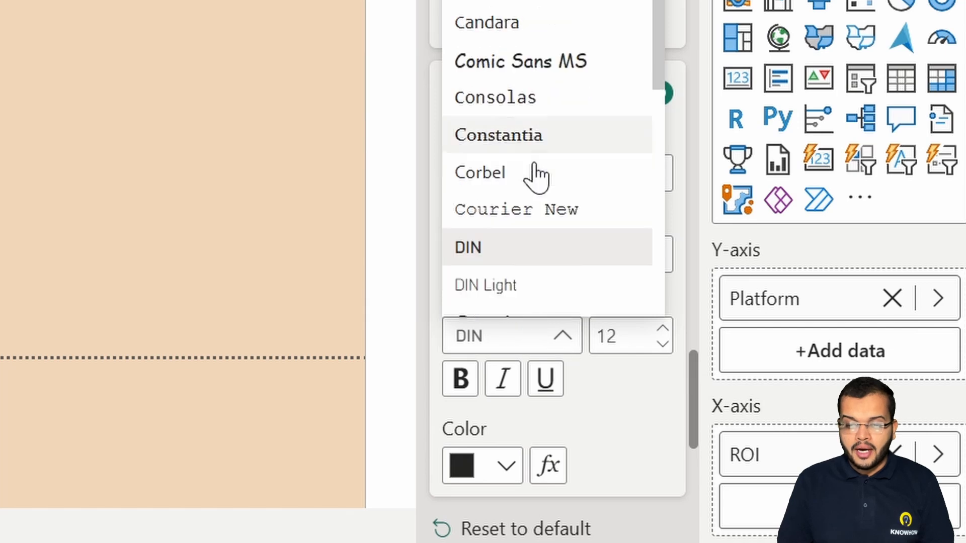
click(551, 103)
Step: Enable data labels on the ROI by Platform bar chart and position them at Inside center
scroll(564, 377, down, 5)
scroll(563, 377, down, 5)
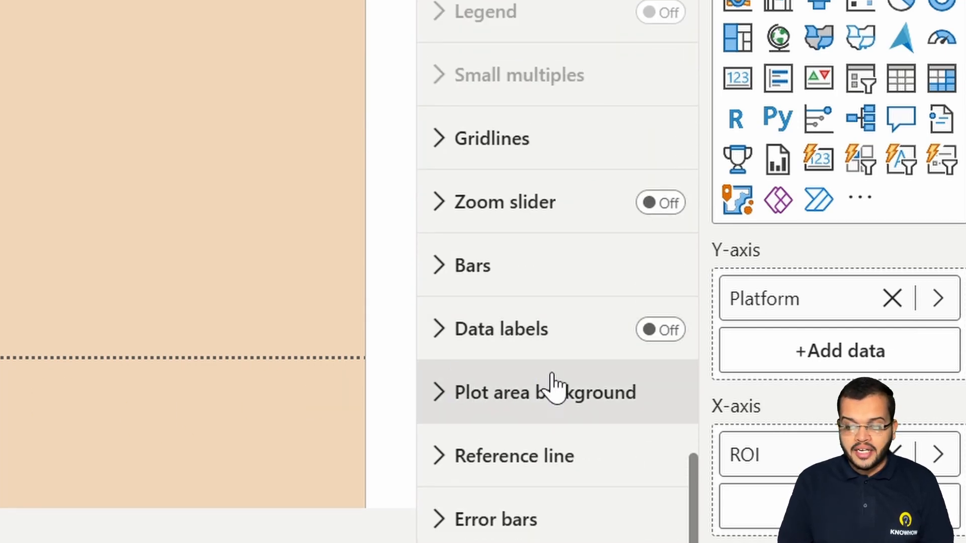
click(495, 332)
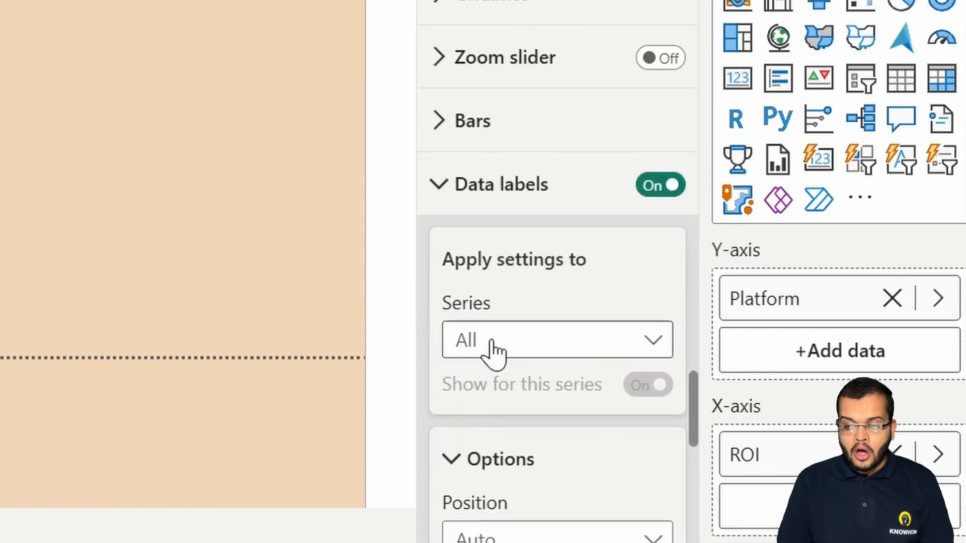
scroll(498, 347, down, 10)
scroll(504, 171, up, 5)
click(511, 224)
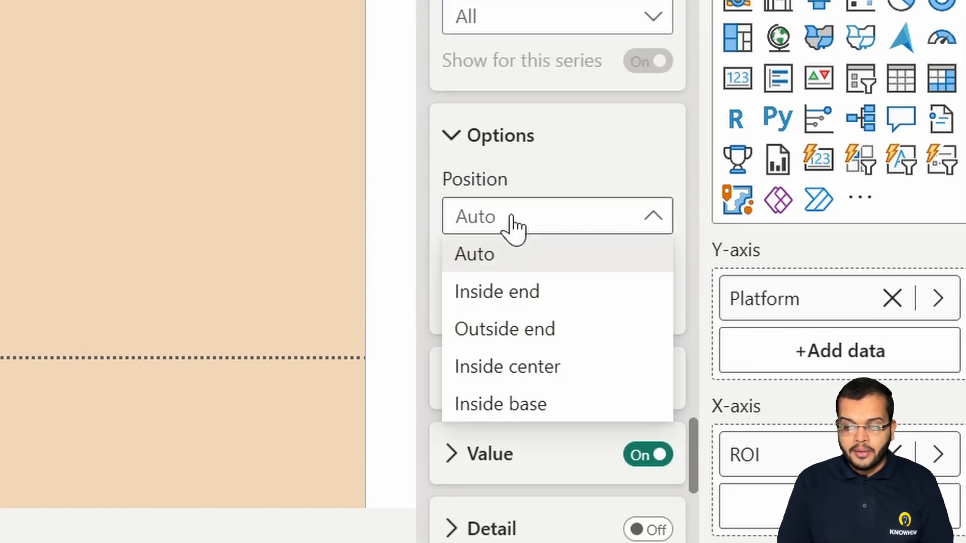
click(180, 448)
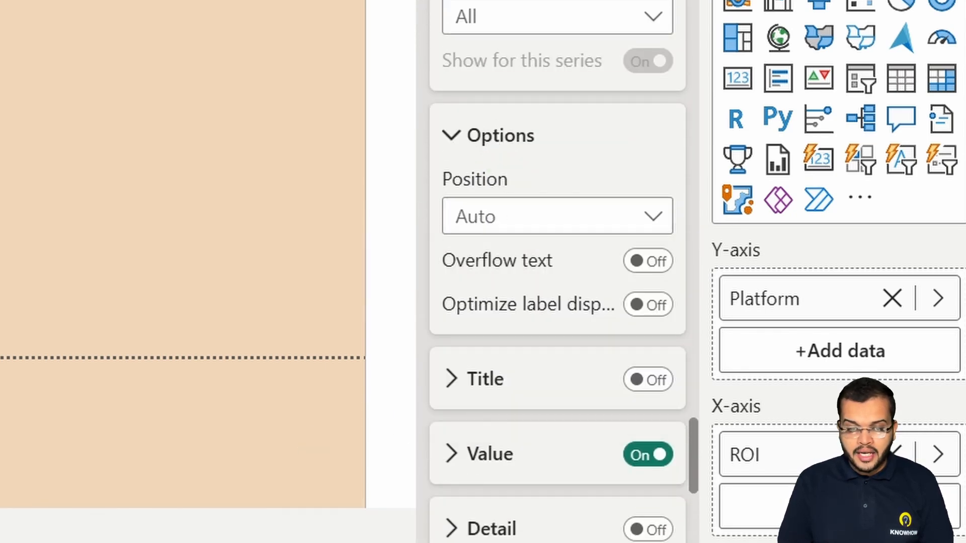
Step: Set the font of the bar chart's data label values to Segoe UI Bold
click(496, 405)
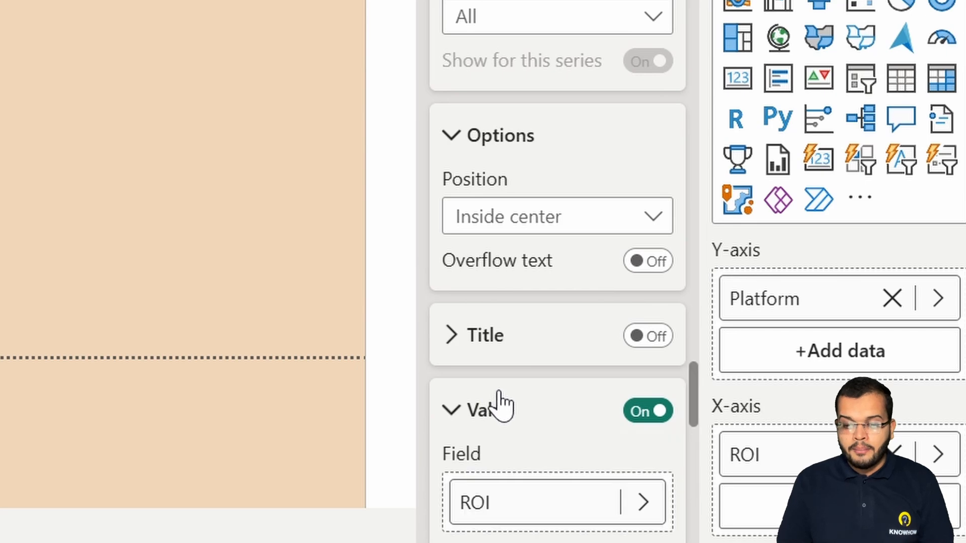
scroll(496, 403, down, 6)
click(537, 291)
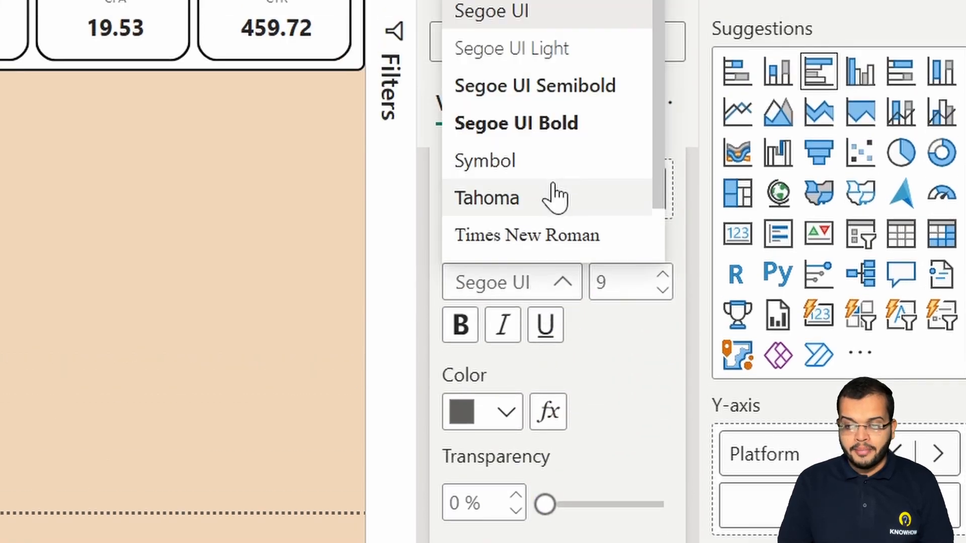
click(565, 151)
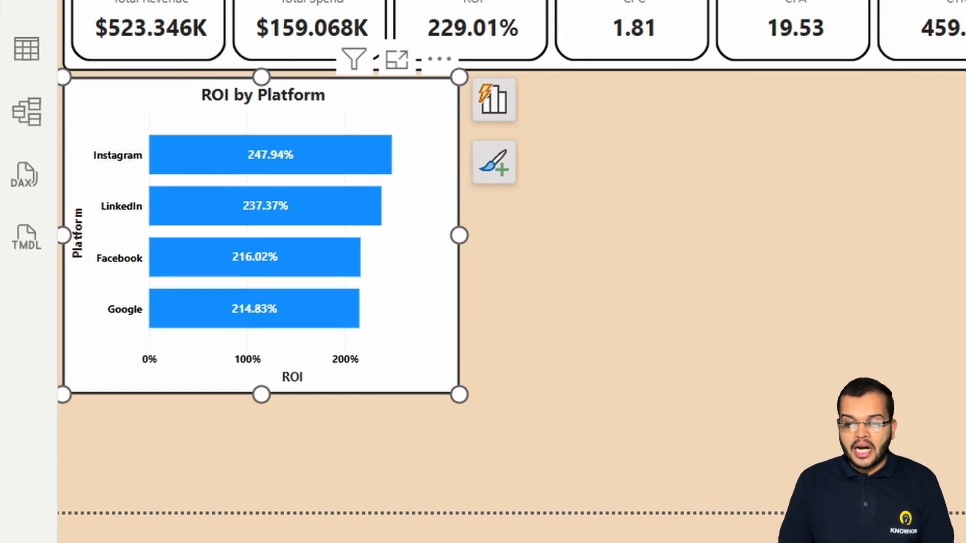
Step: Insert a donut chart beside the ROI by Platform bar chart and resize both visuals to the same reduced height
click(626, 304)
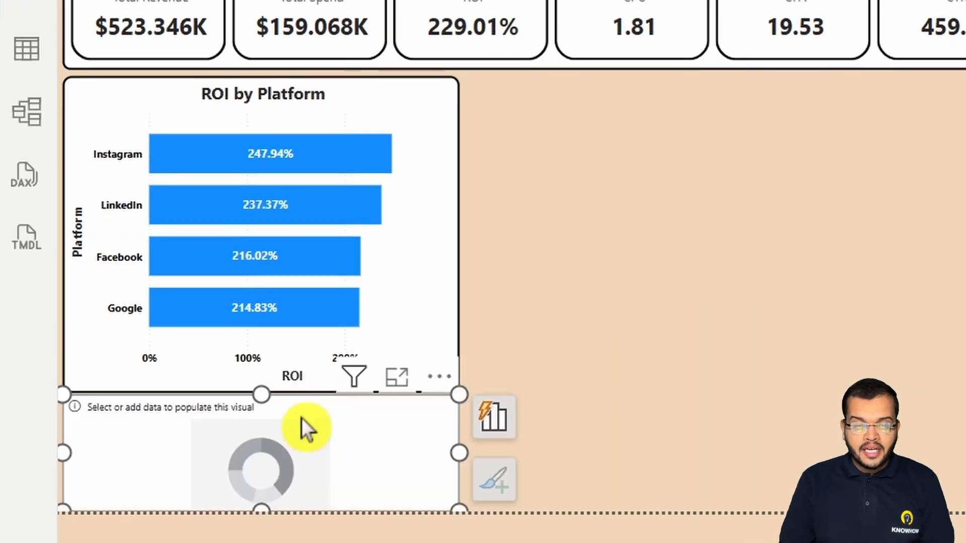
drag(301, 418, 703, 131)
click(452, 388)
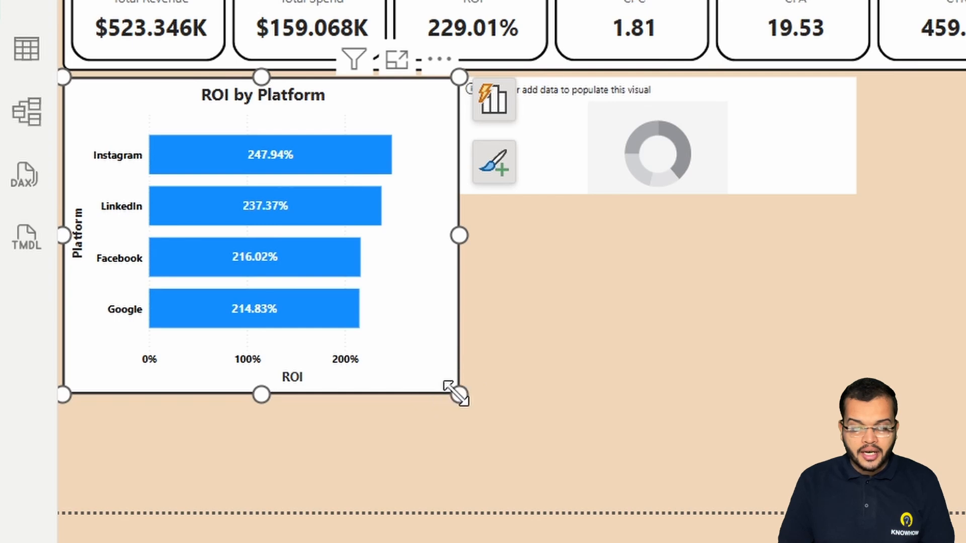
drag(455, 392, 457, 326)
drag(854, 194, 853, 326)
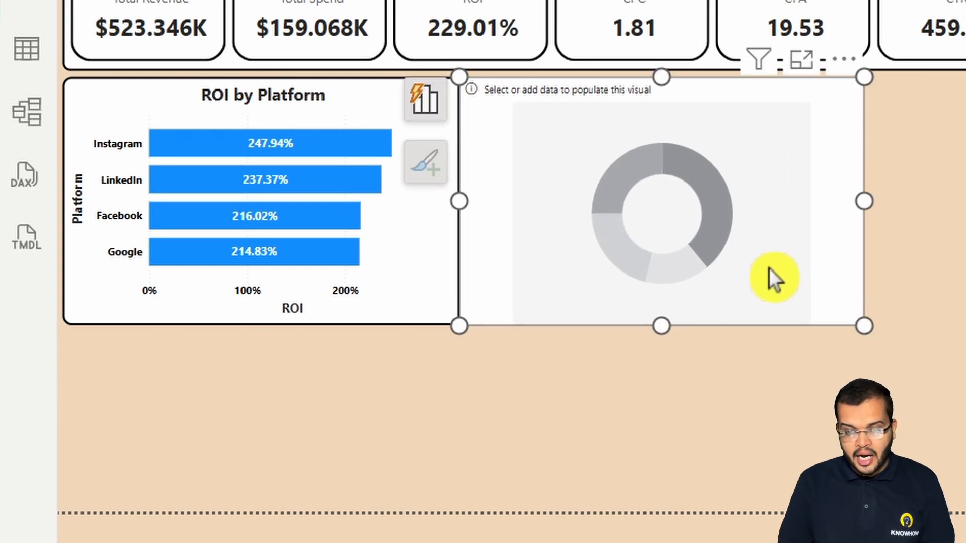
drag(769, 267, 775, 272)
Step: Populate the donut chart with Platform from CampaignInfo as the legend and Total Spend as the values
scroll(772, 191, up, 5)
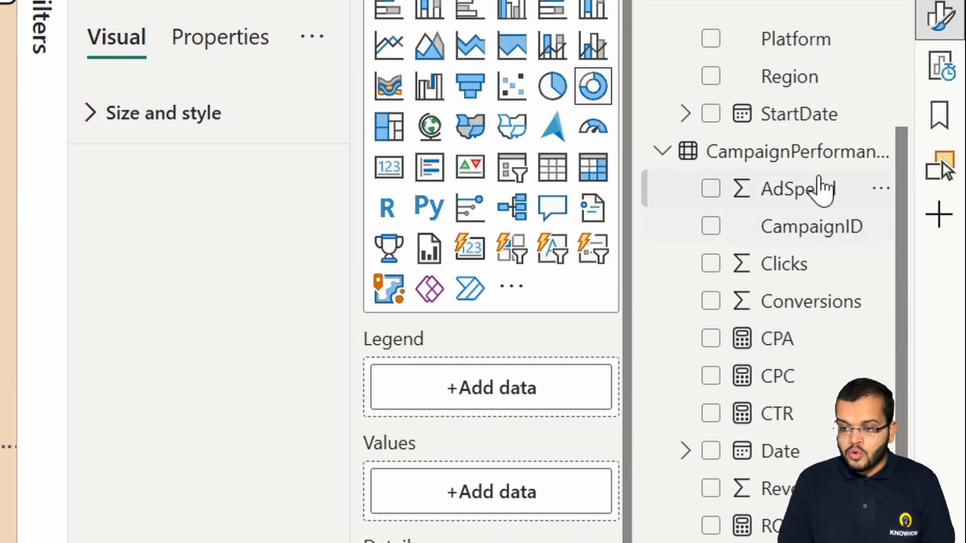
drag(805, 184, 545, 398)
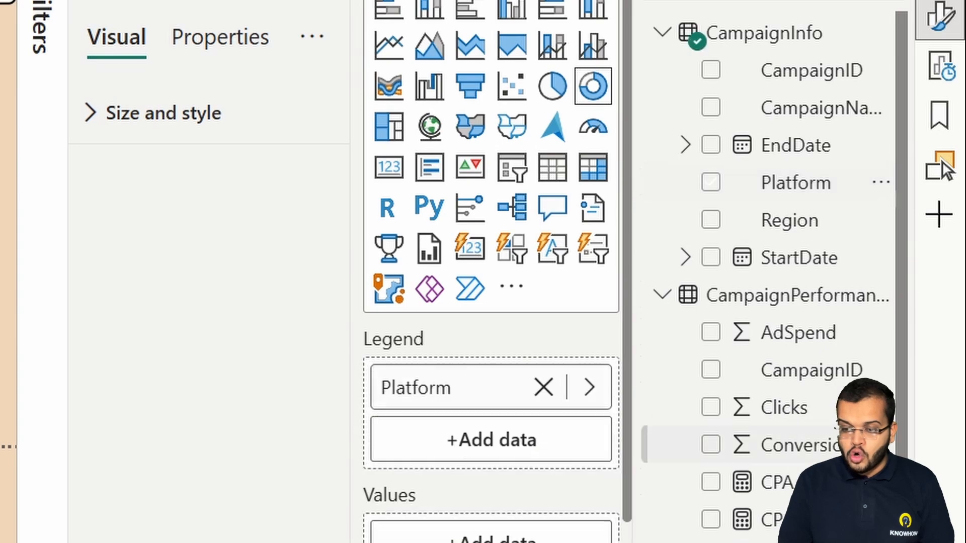
scroll(855, 442, down, 4)
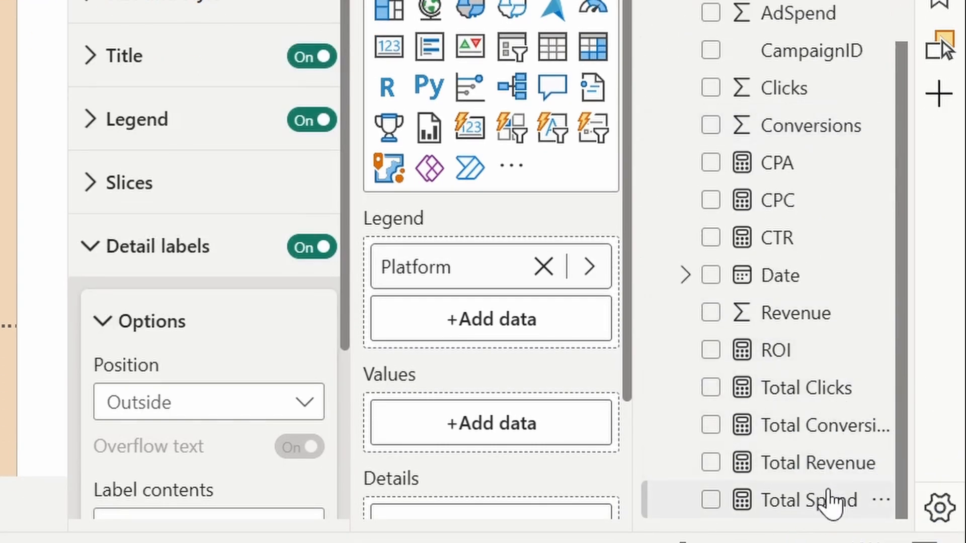
drag(830, 500, 545, 422)
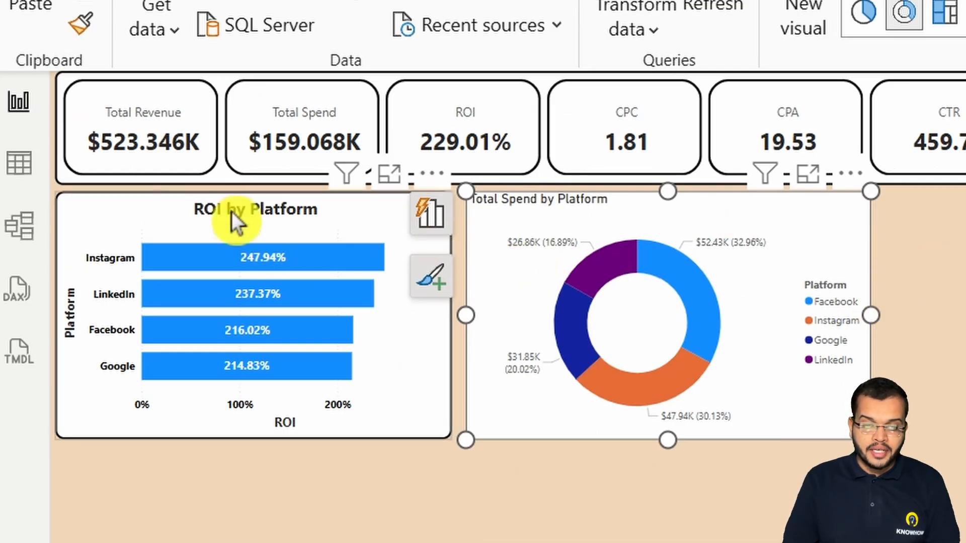
Step: Copy the formatting of the ROI by Platform bar chart onto the donut chart with Format painter
click(159, 201)
click(80, 22)
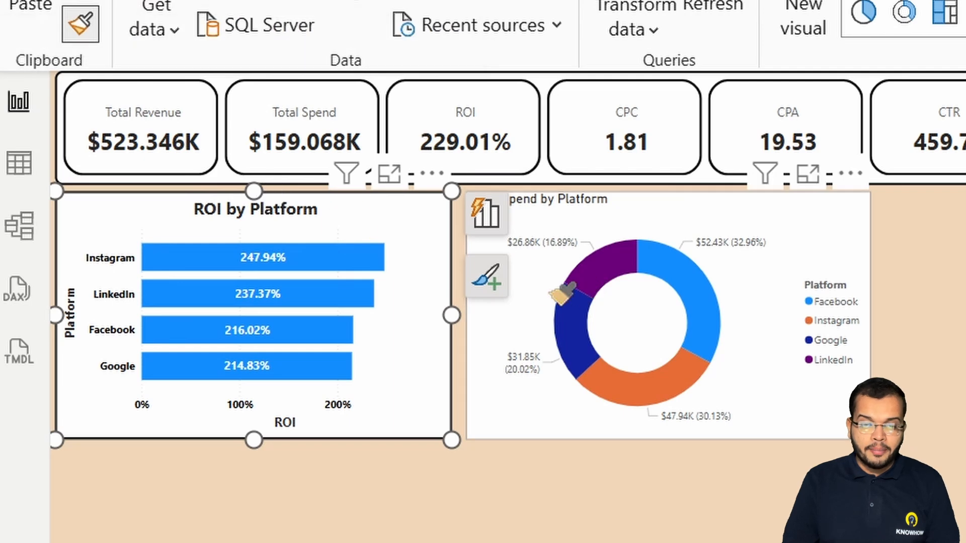
click(596, 308)
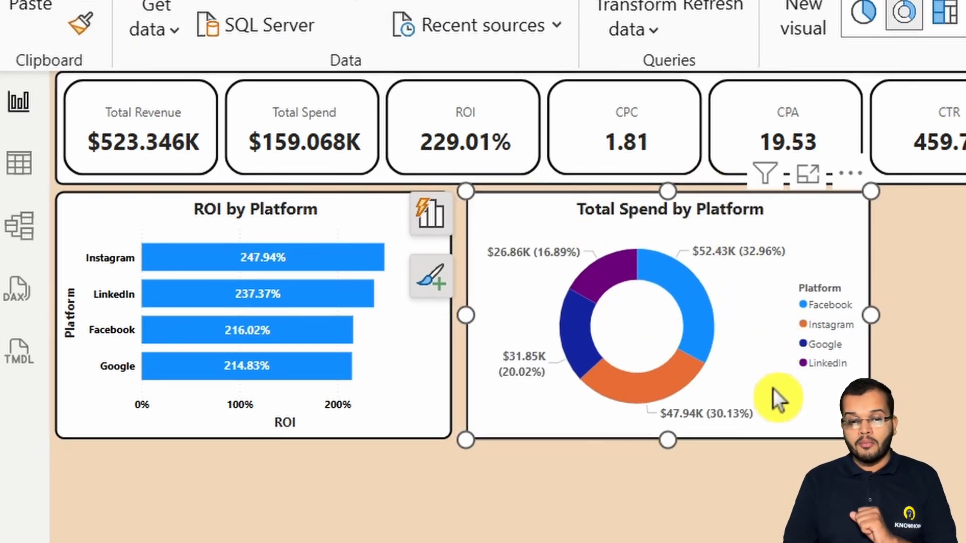
Step: Insert a line chart beneath the bar chart with StartDate on the X-axis, keeping only the Month level of the date hierarchy
click(598, 499)
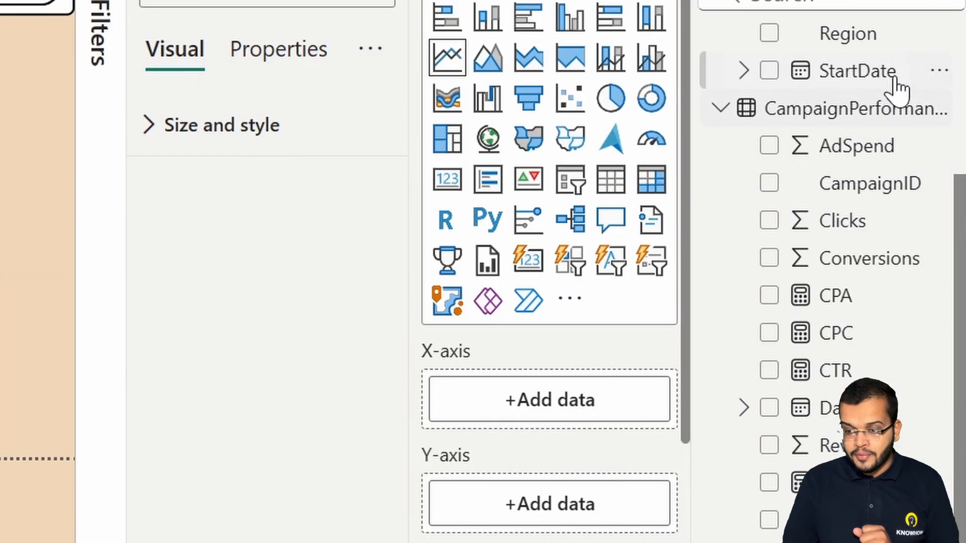
drag(895, 81, 599, 410)
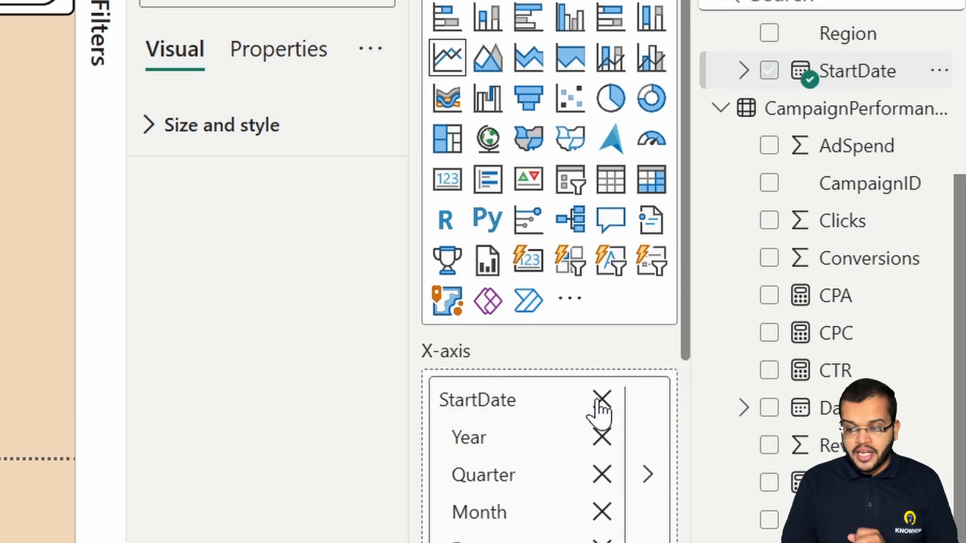
click(601, 438)
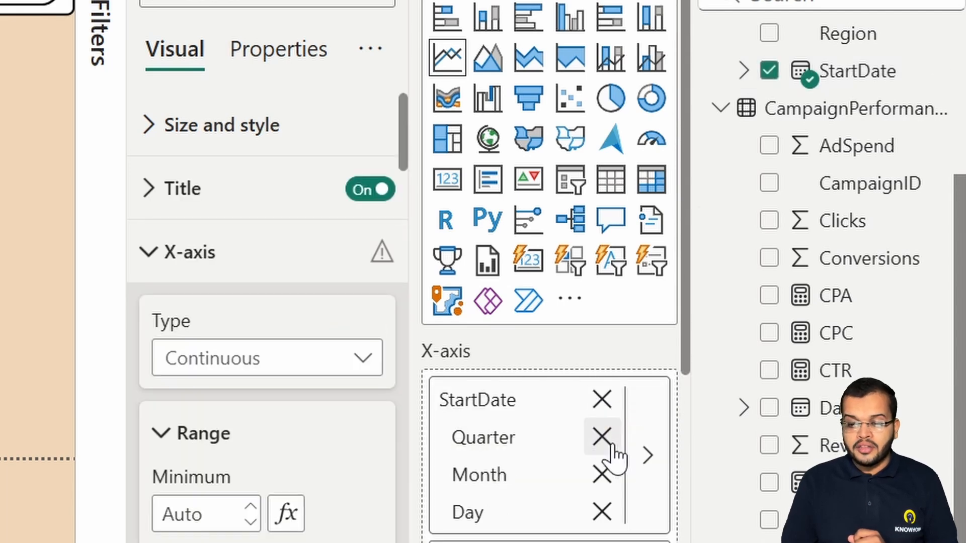
click(604, 511)
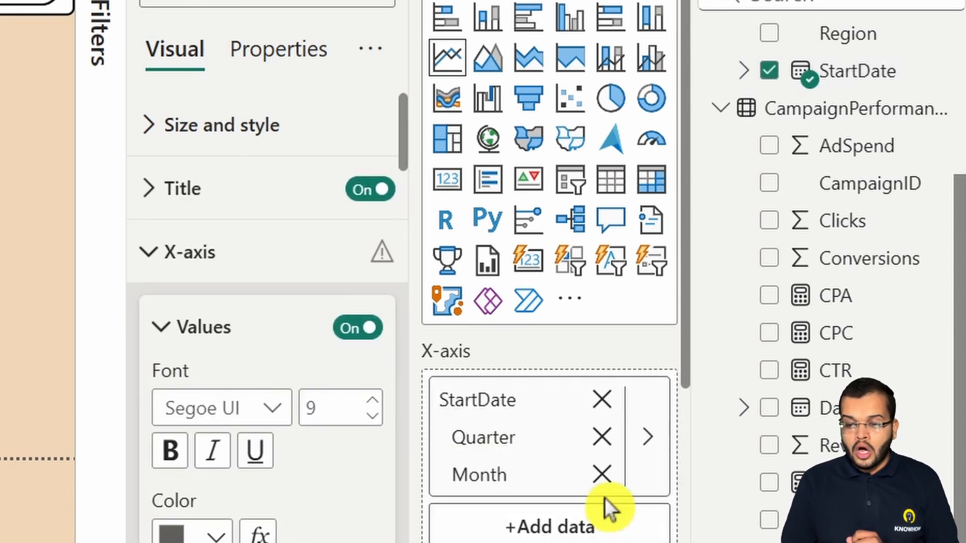
click(608, 438)
Step: Add Total Spend to the line chart's Y-axis and Total Revenue to its secondary Y-axis
scroll(530, 448, down, 5)
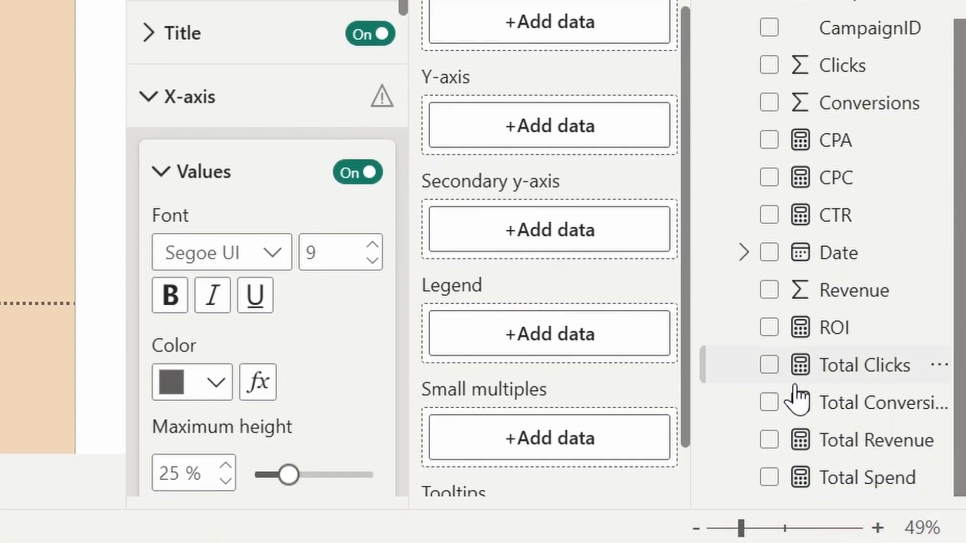
drag(875, 496, 595, 172)
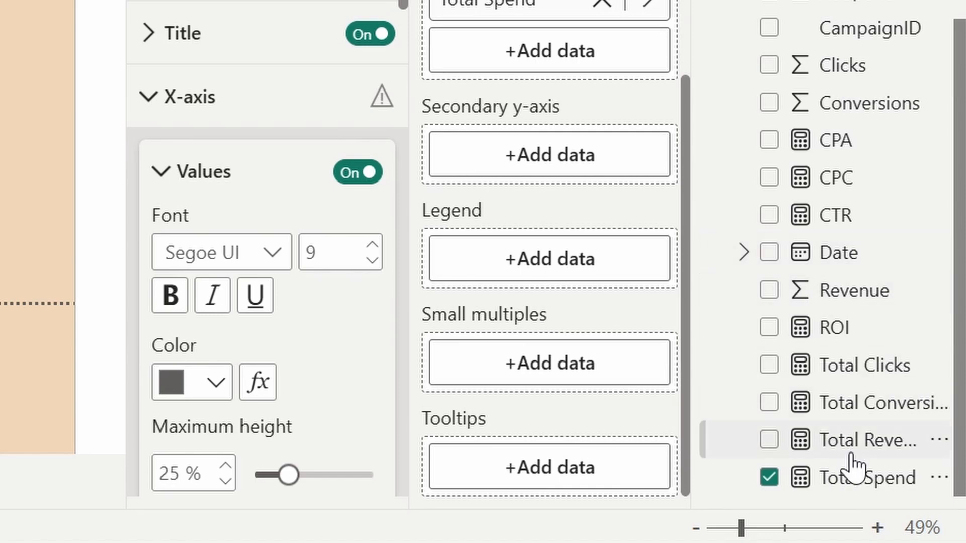
drag(850, 455, 572, 173)
drag(562, 186, 560, 188)
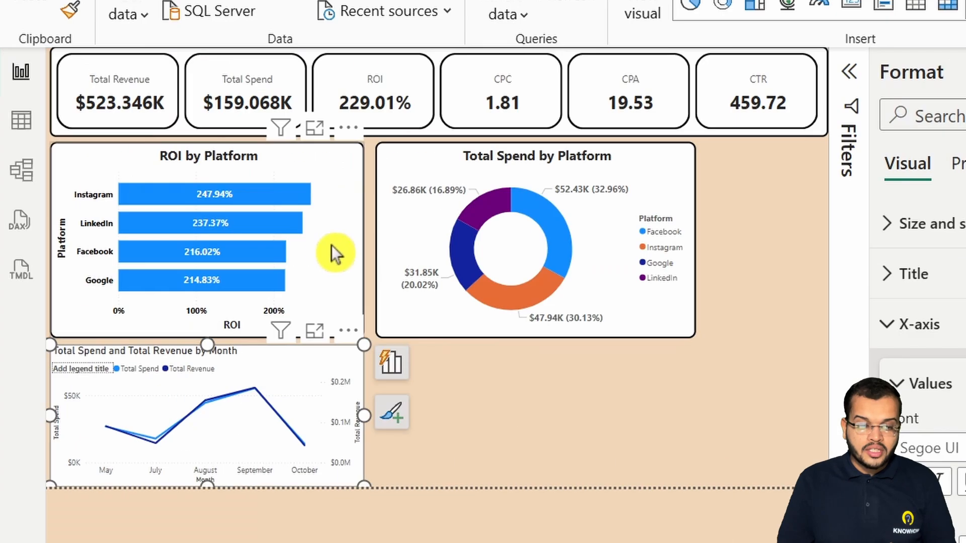
Step: Copy the formatting of the ROI by Platform bar chart onto the line chart with Format painter
click(334, 252)
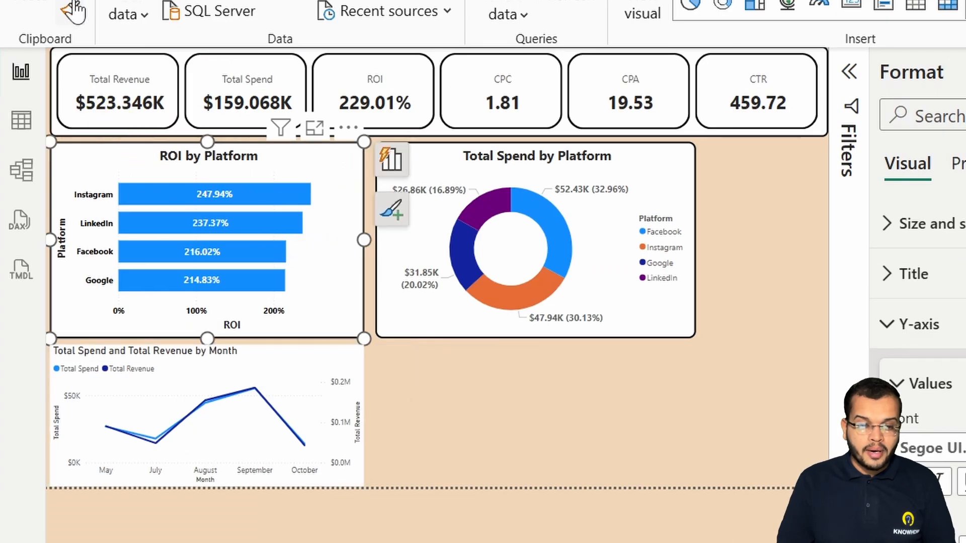
click(297, 365)
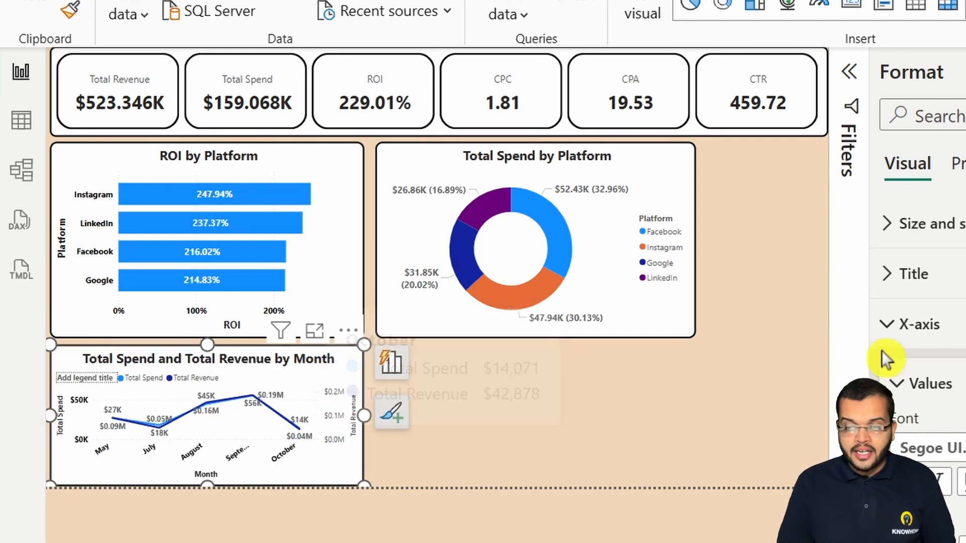
click(883, 327)
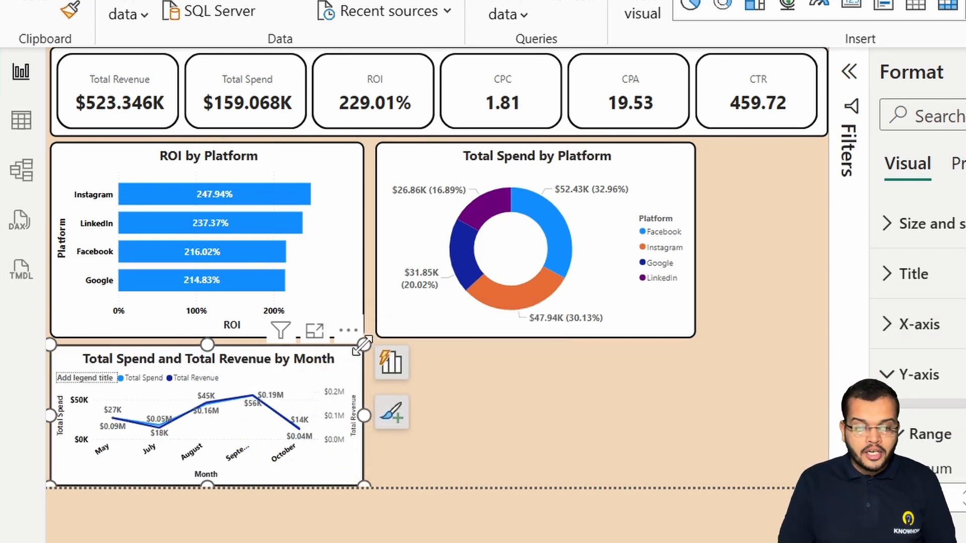
Step: Temporarily enlarge the line chart over the two upper charts, and shrink it back to its place beneath the bar chart
drag(363, 345, 696, 177)
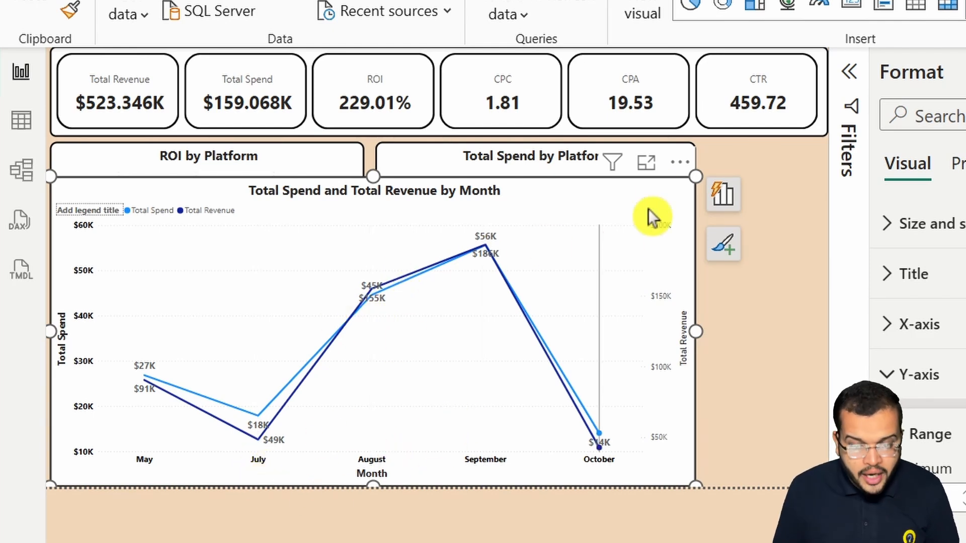
drag(695, 175, 366, 349)
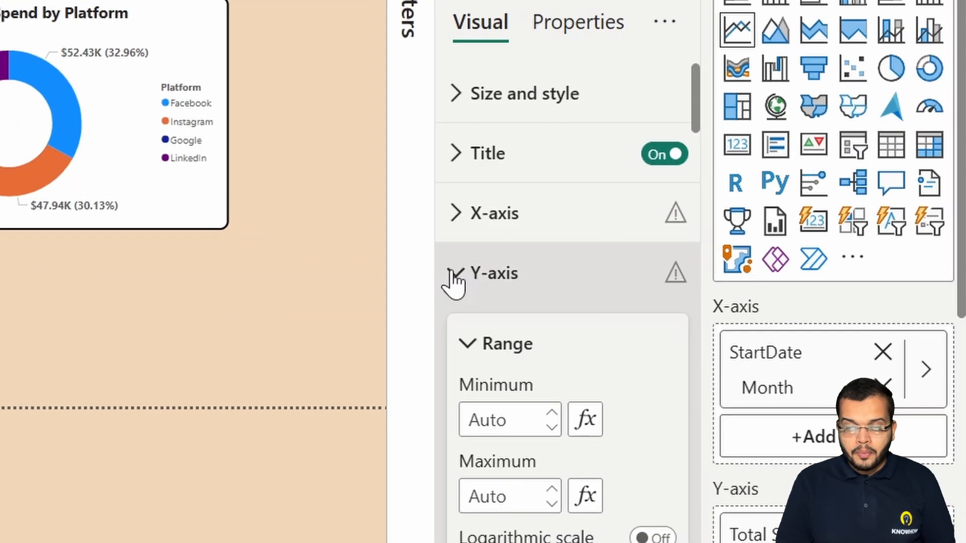
Step: Set the display units of the line chart's secondary Y-axis values to Thousands
click(452, 275)
click(466, 330)
scroll(466, 333, down, 5)
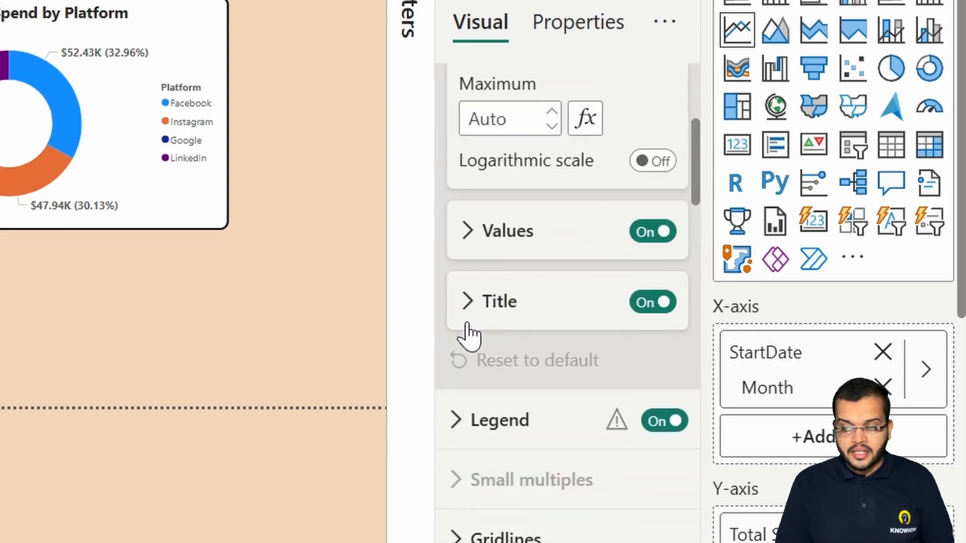
click(503, 229)
scroll(514, 252, down, 5)
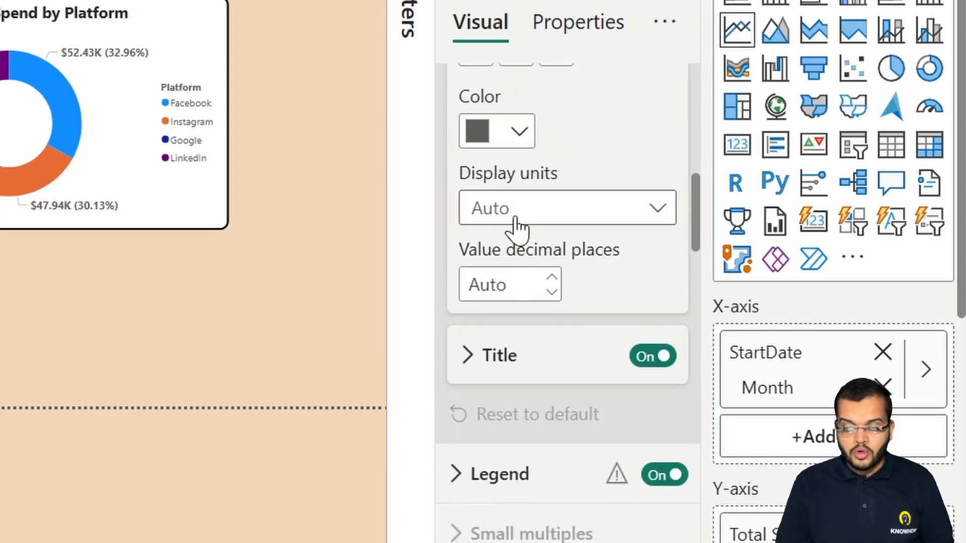
click(514, 213)
click(527, 326)
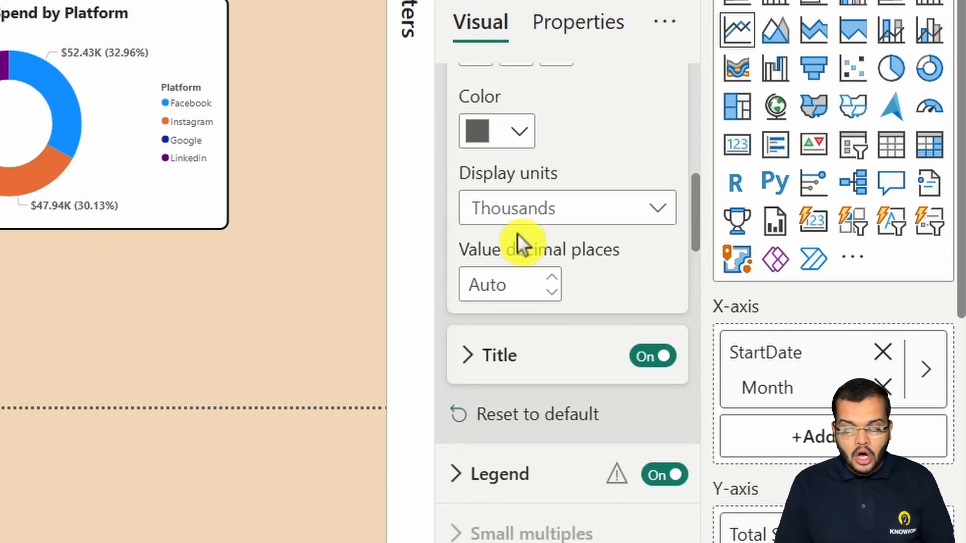
scroll(523, 244, up, 3)
scroll(523, 242, down, 5)
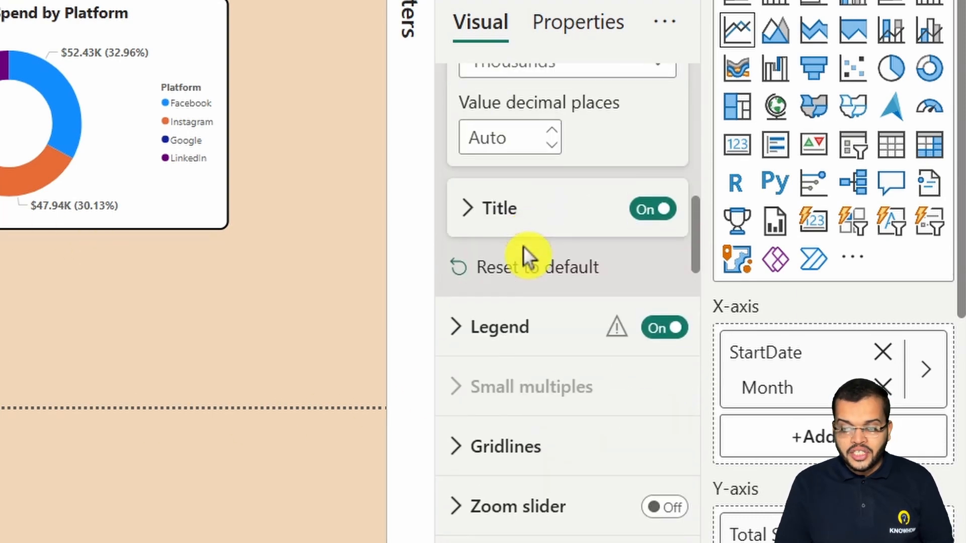
click(533, 332)
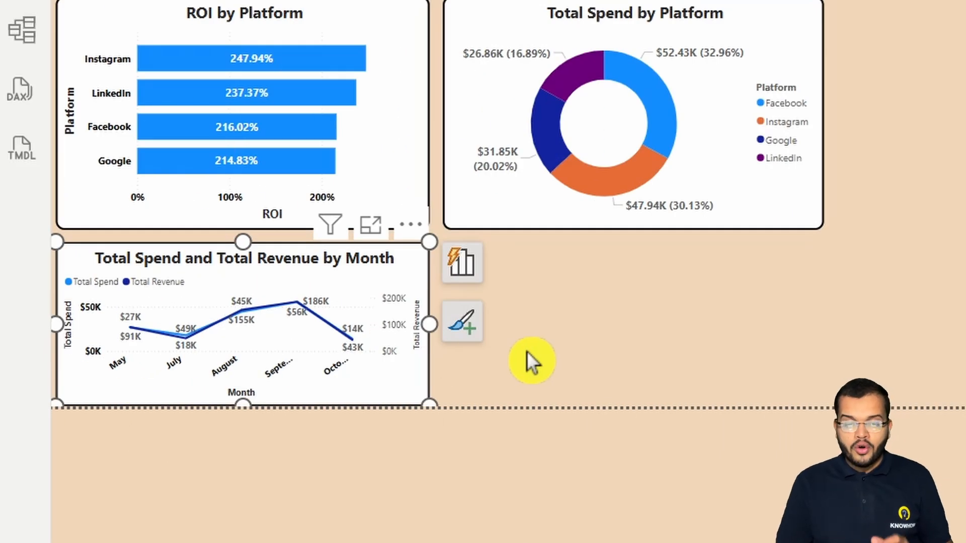
Step: Add a column chart beneath the donut chart with Region on the X-axis and Total Conversions on the Y-axis
click(523, 354)
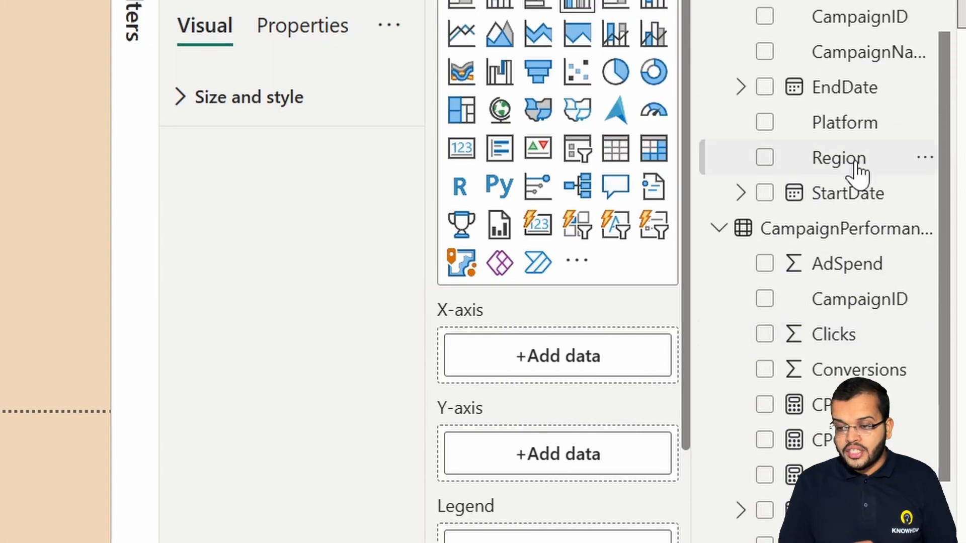
drag(855, 171, 597, 367)
scroll(832, 433, down, 3)
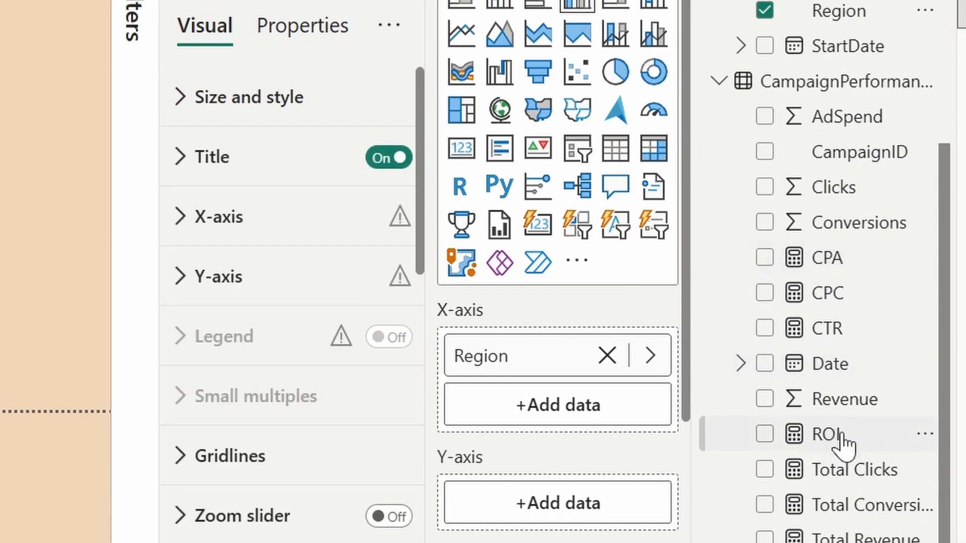
drag(877, 515, 621, 513)
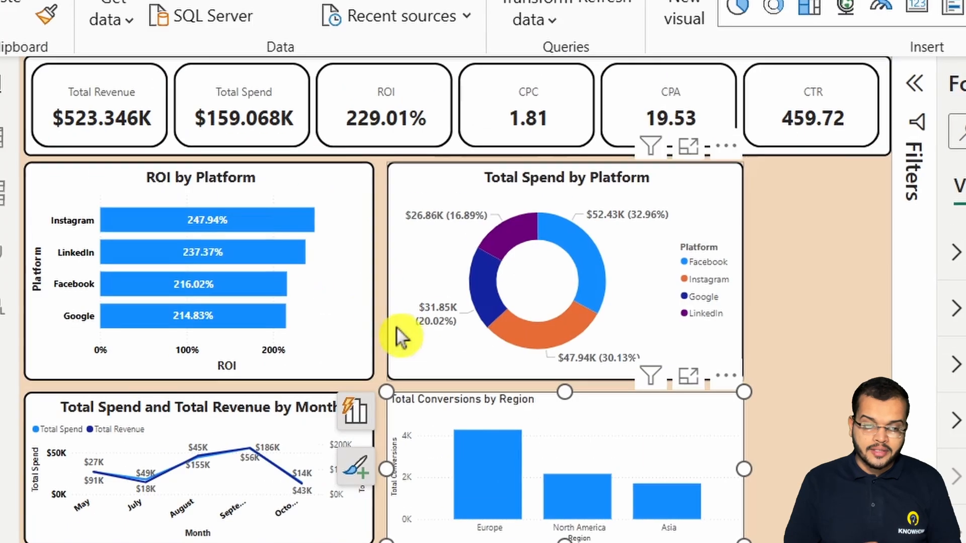
Step: Copy the formatting of the ROI by Platform bar chart onto the Total Conversions by Region chart with Format painter
click(338, 259)
click(47, 14)
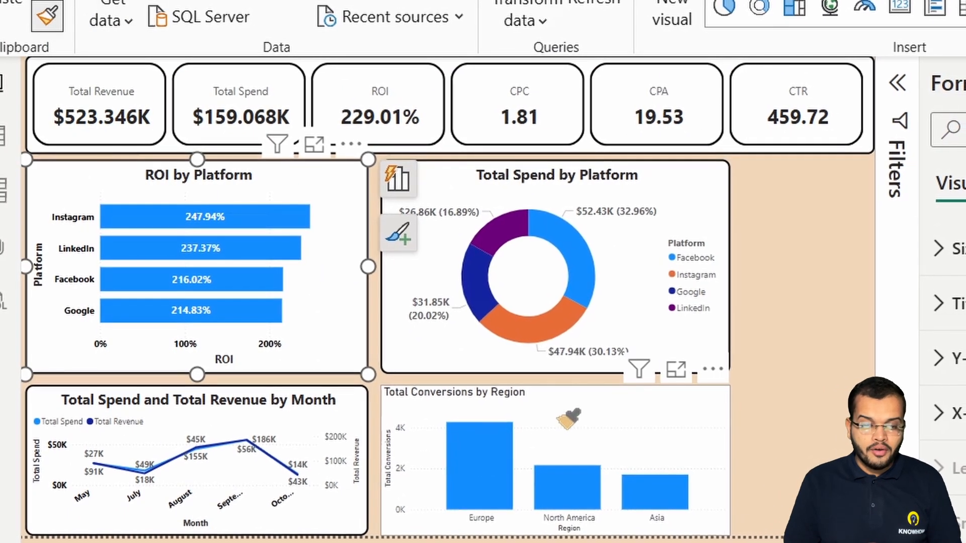
click(572, 411)
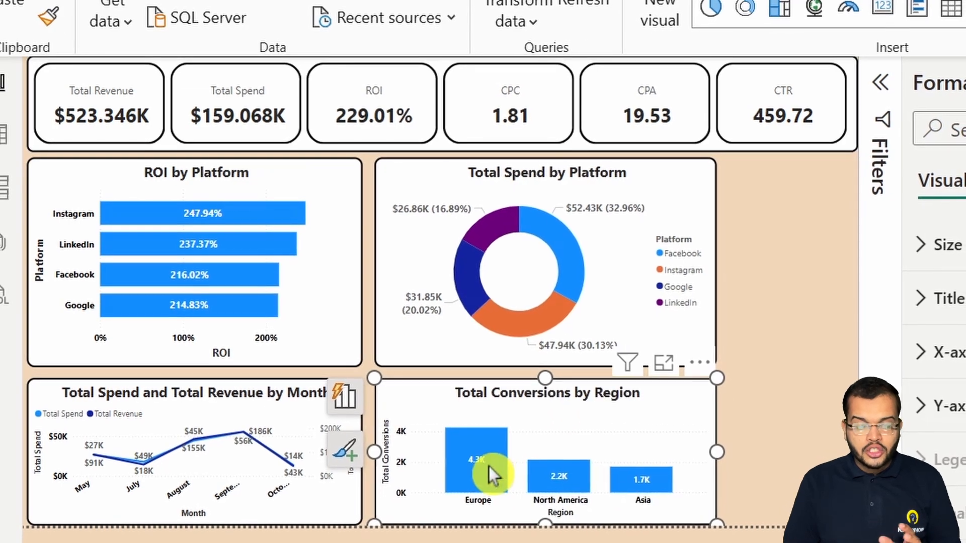
click(725, 467)
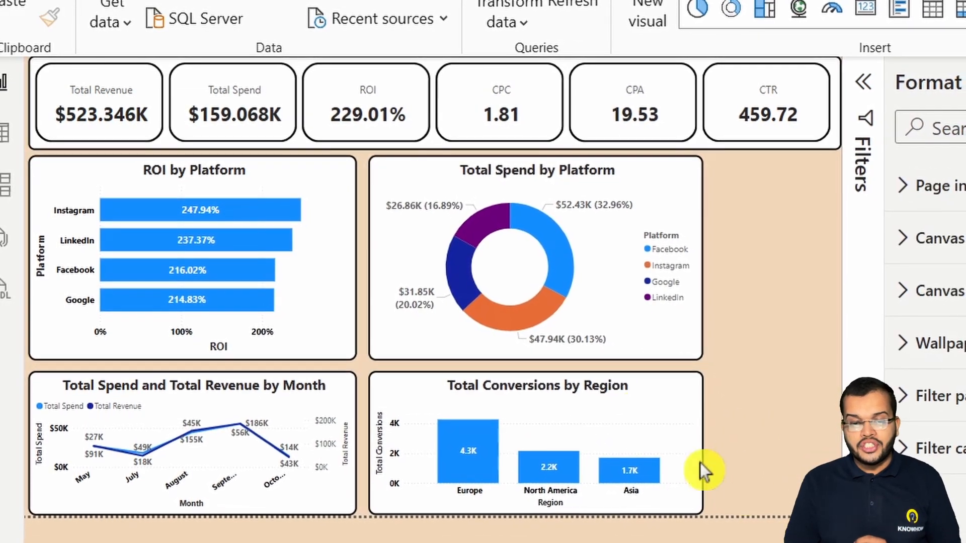
Step: Shorten the donut and ROI bar charts slightly and extend the two lower charts upward into the freed space
click(674, 349)
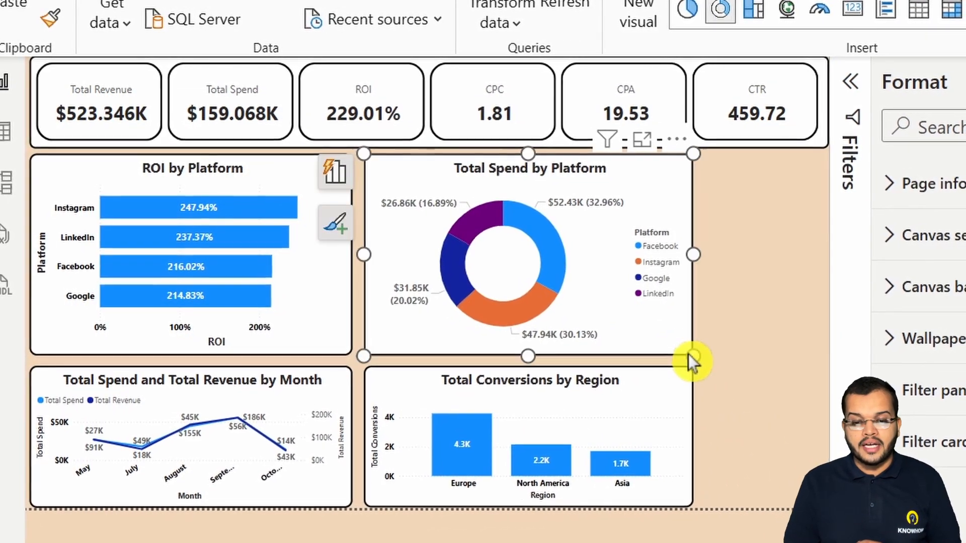
drag(683, 346, 685, 339)
click(332, 327)
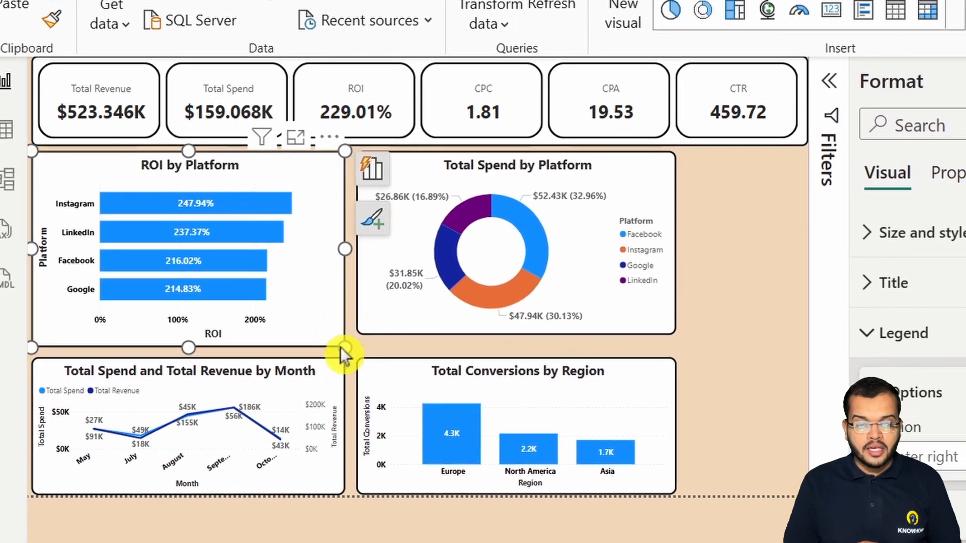
drag(340, 352, 339, 330)
click(312, 365)
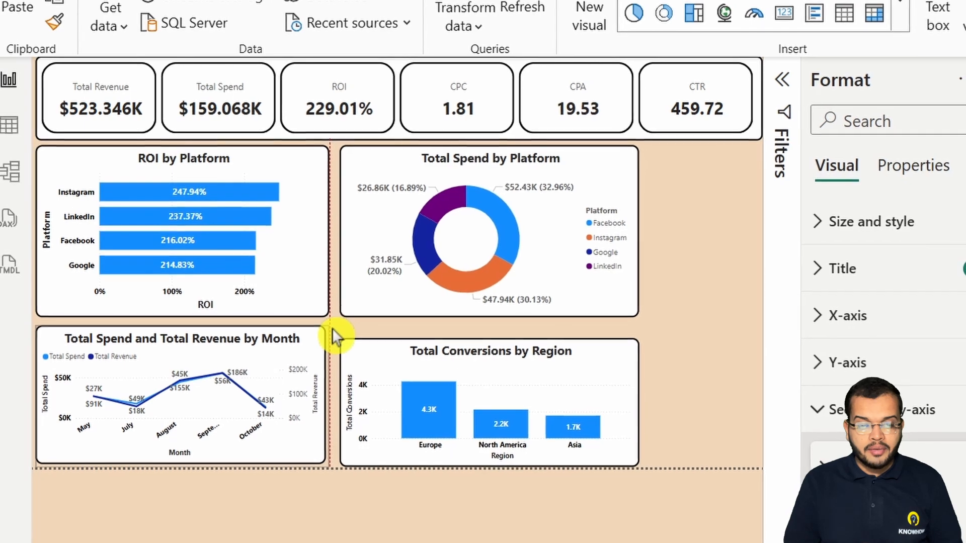
click(554, 375)
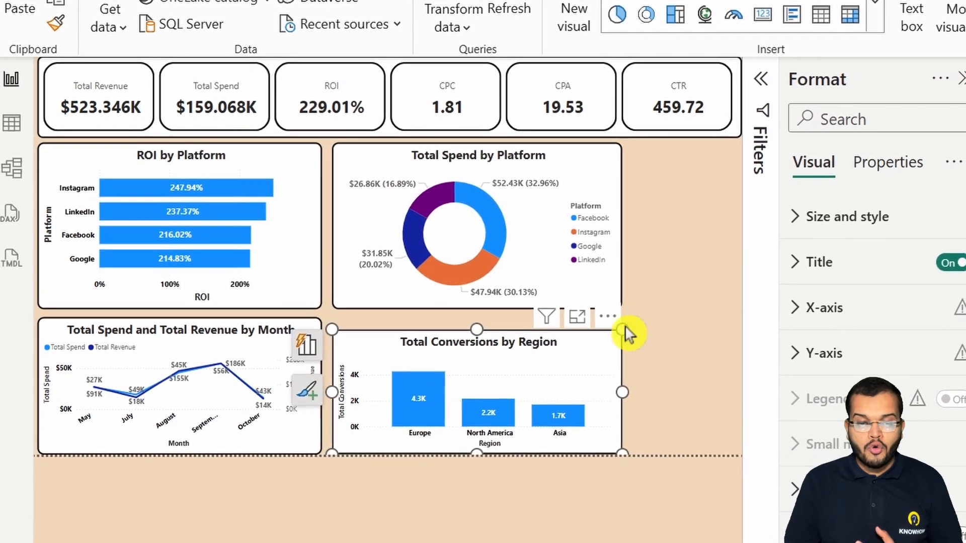
click(690, 317)
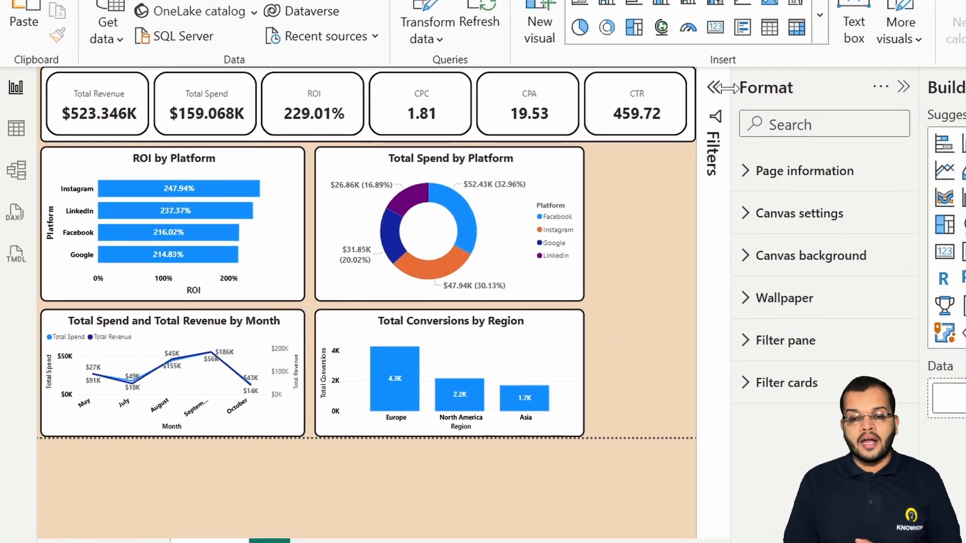
Step: Collapse the Format pane and insert a slicer shrunk to a small box beneath the CTR card
click(713, 88)
click(710, 89)
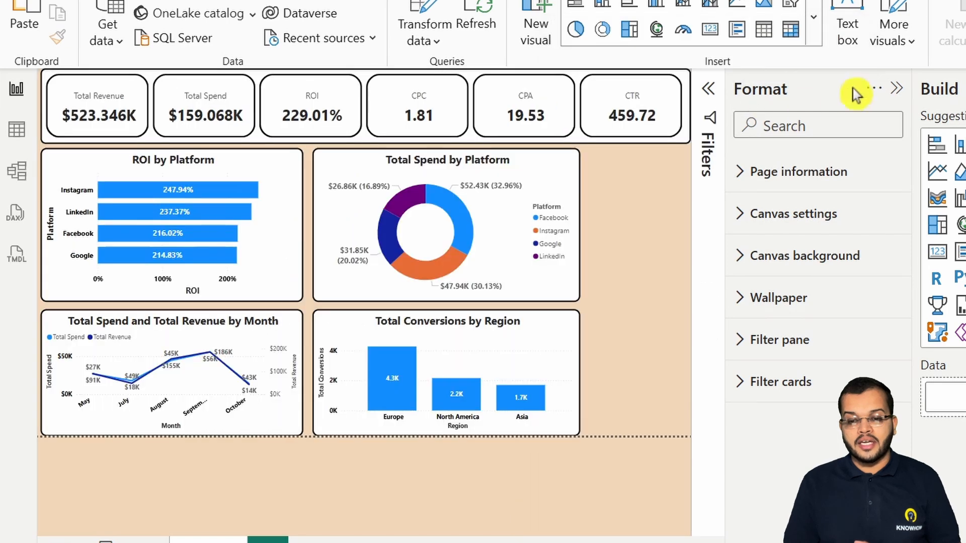
click(895, 88)
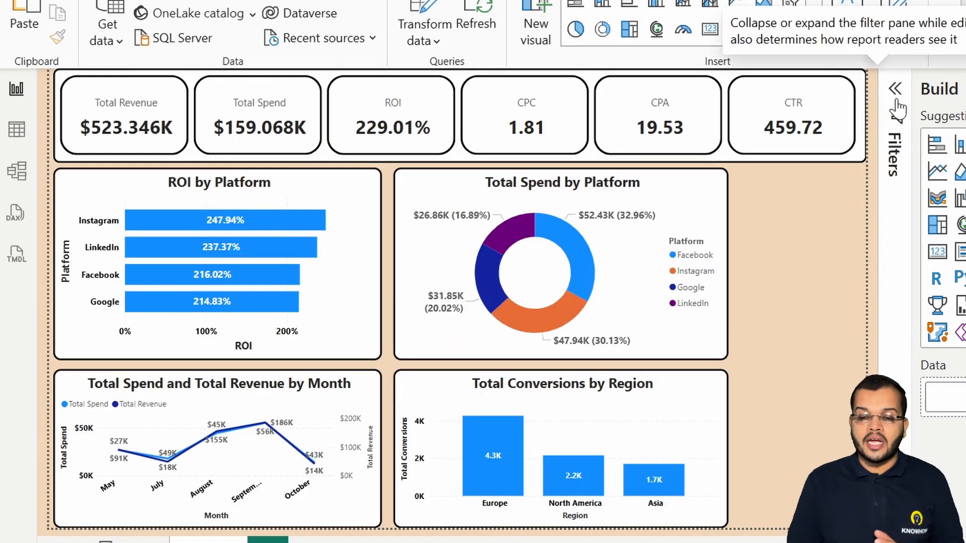
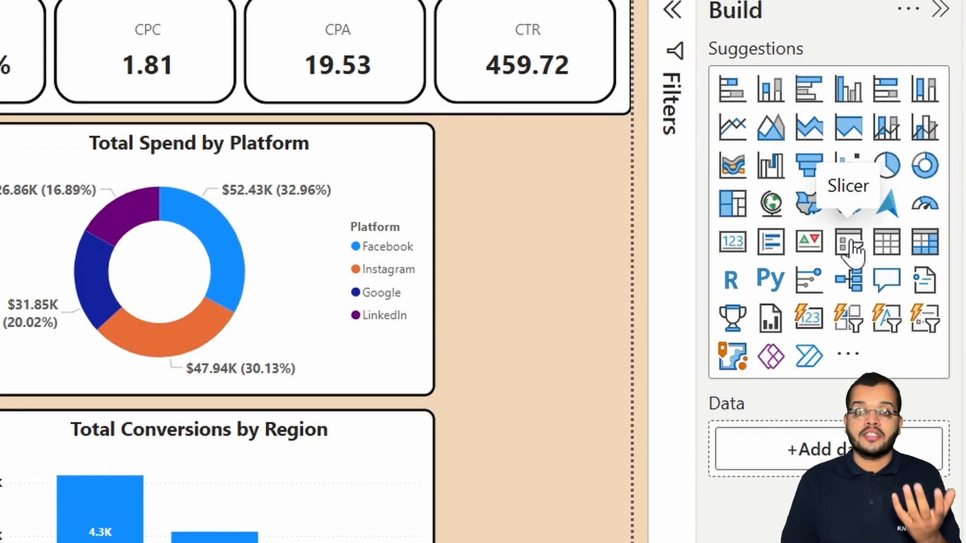
click(850, 246)
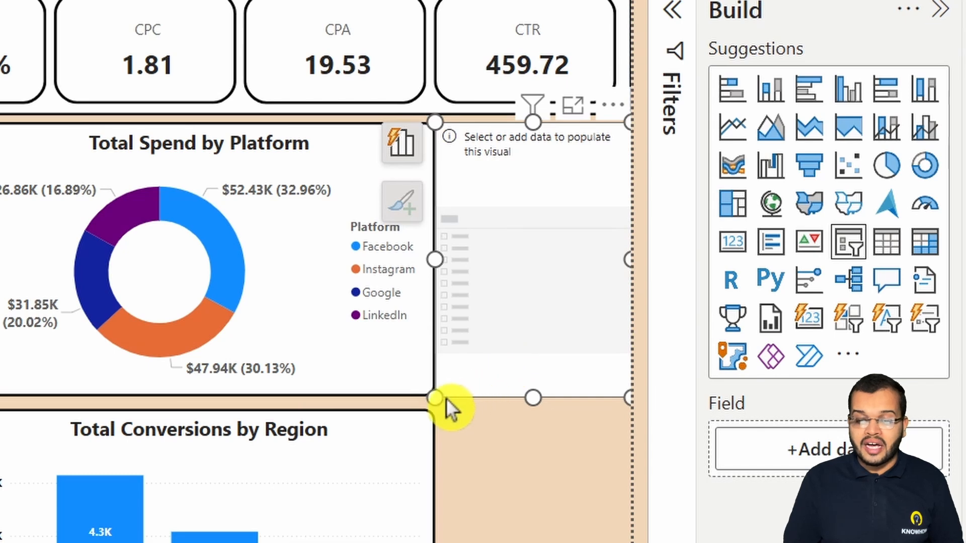
drag(449, 391, 452, 222)
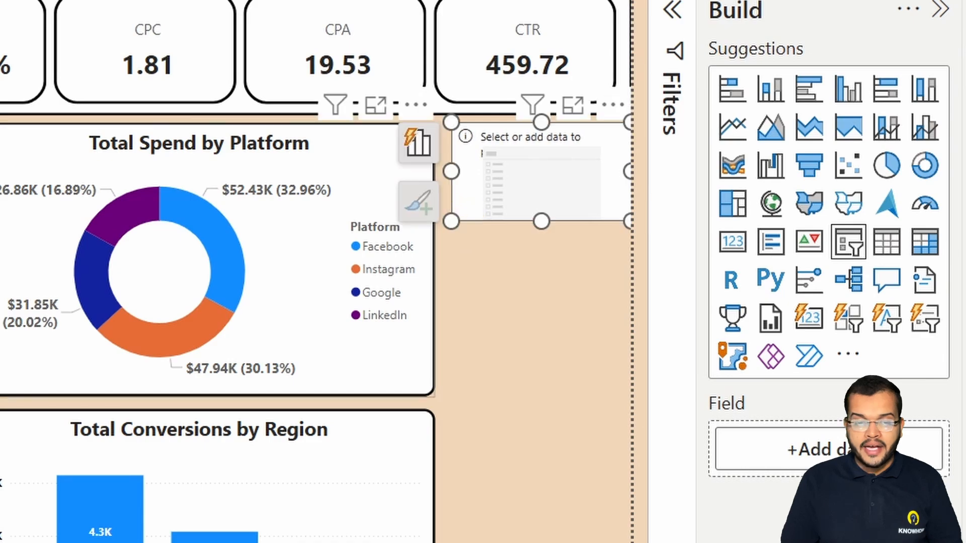
Step: Copy the card row's formatting onto the slicer with Format painter and add the Platform field to it
click(282, 186)
click(102, 44)
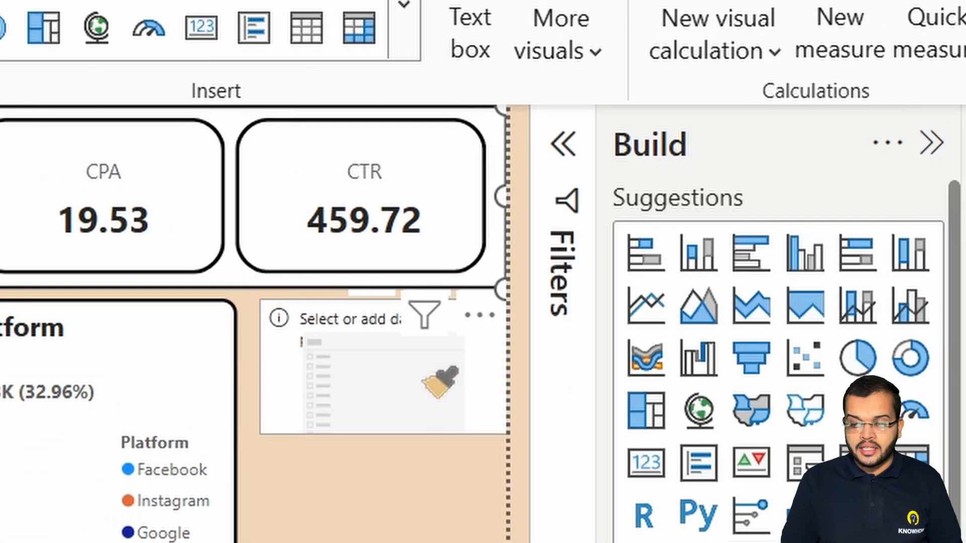
click(438, 382)
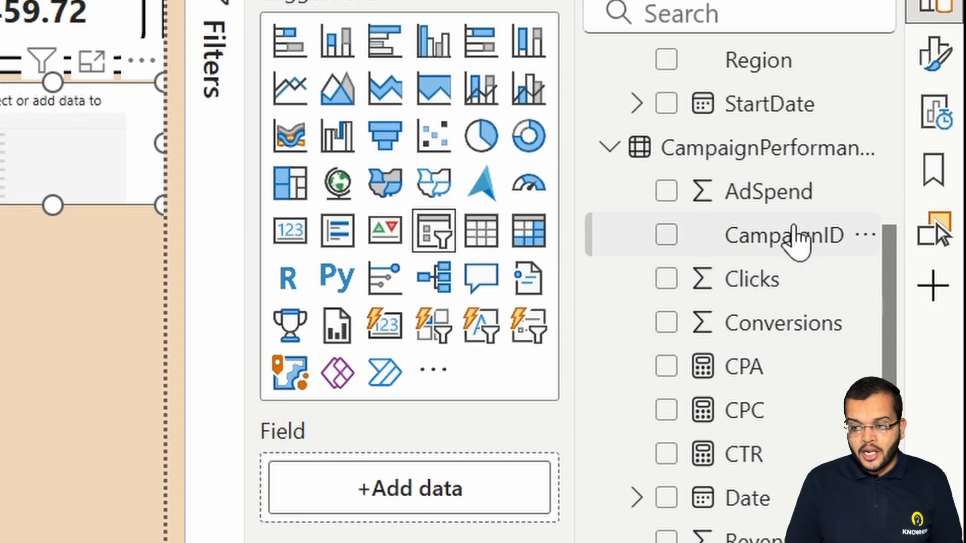
scroll(783, 294, up, 3)
drag(765, 249, 448, 493)
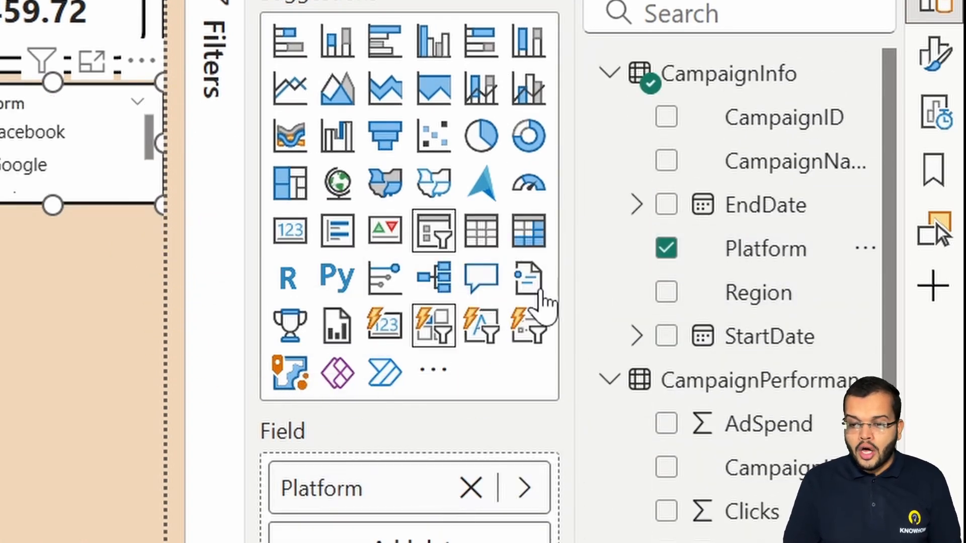
Step: Turn off the slicer header and turn on a title reading SLICER
click(935, 56)
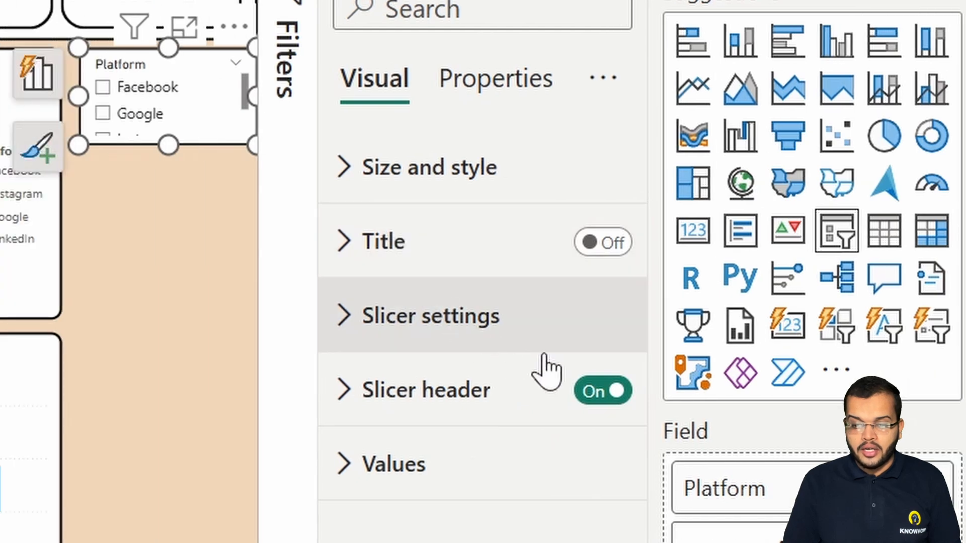
click(198, 391)
click(493, 244)
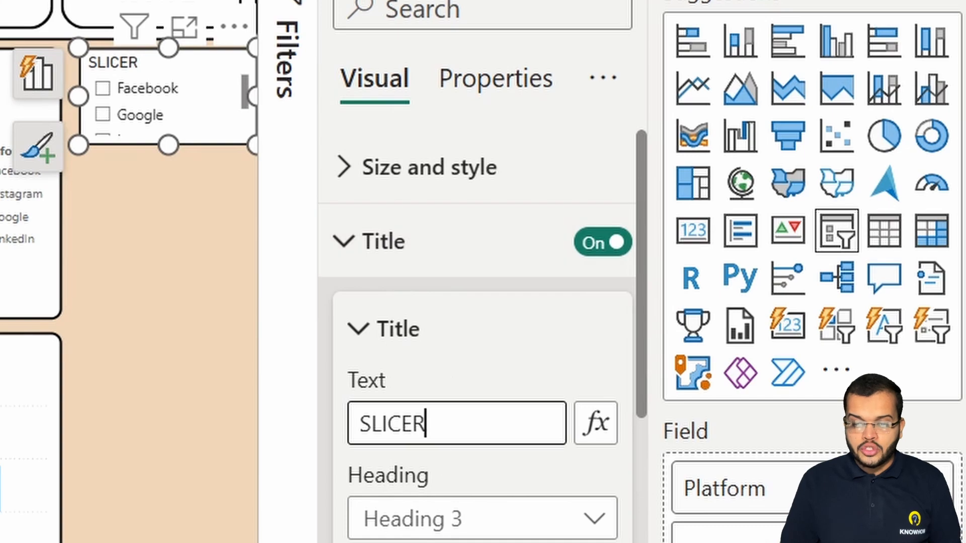
Step: Set the slicer title's font to Segoe UI Bold and centre it
click(485, 541)
scroll(485, 518, down, 4)
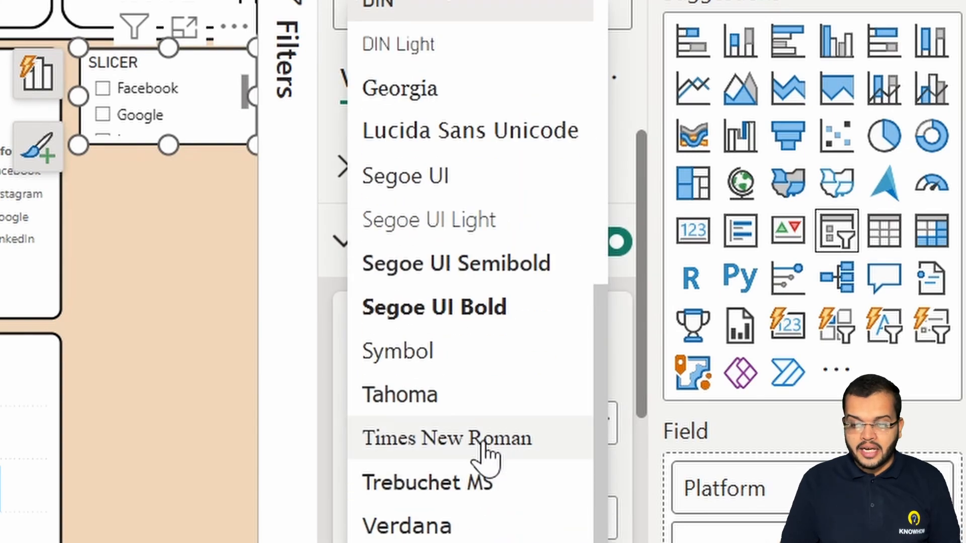
click(490, 304)
scroll(442, 518, down, 5)
click(416, 410)
scroll(468, 478, up, 5)
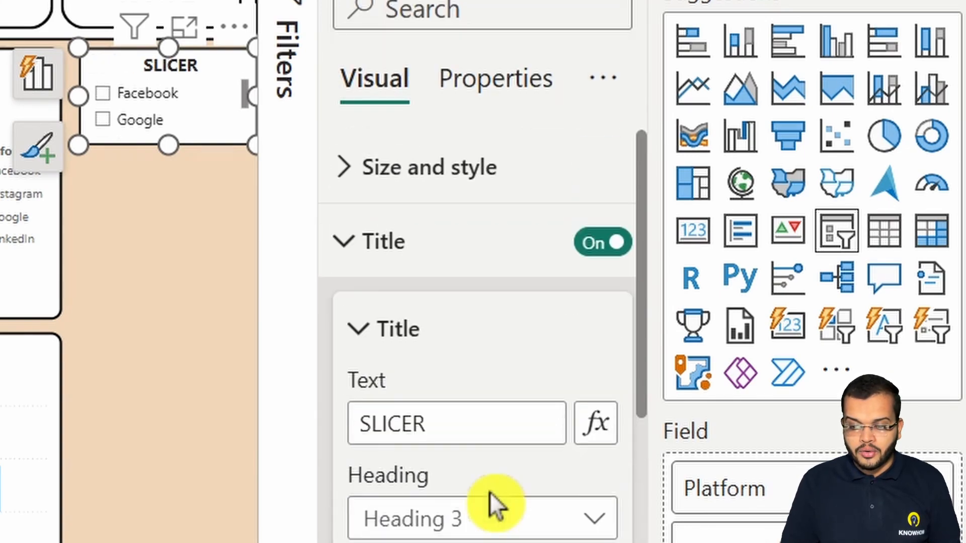
Step: Change the slicer's style to Dropdown in its slicer settings
click(377, 236)
click(409, 332)
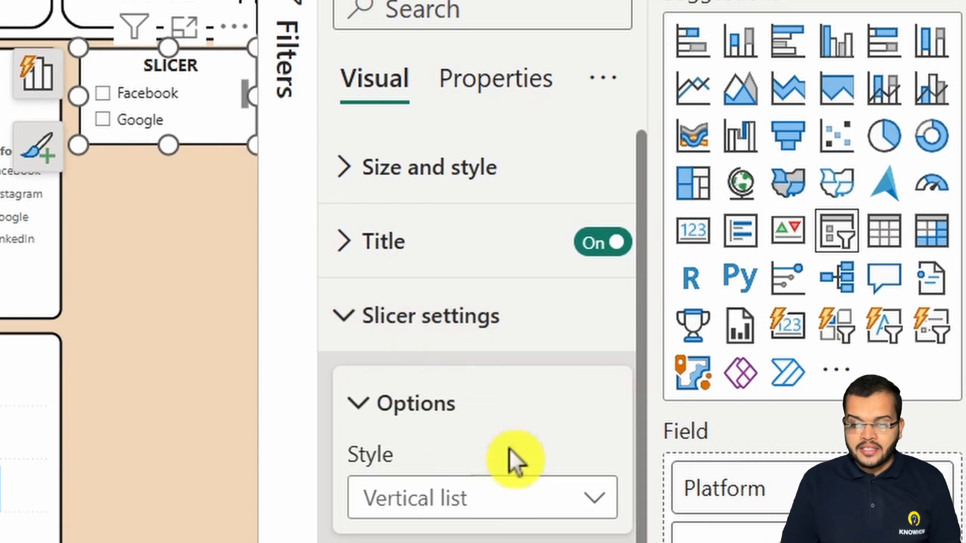
click(509, 301)
click(302, 304)
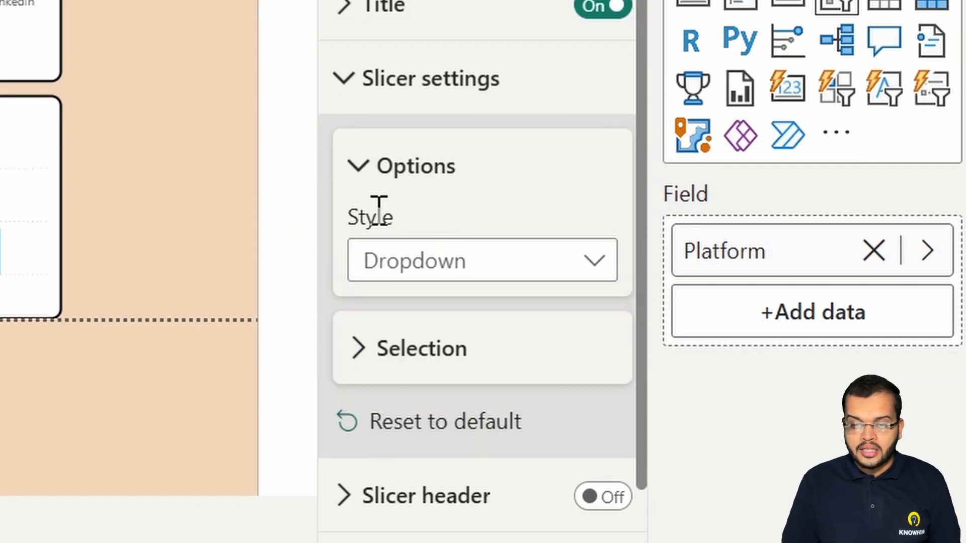
Step: Set the font of the slicer's values to Segoe UI Bold and expand its platform list to check the look
scroll(402, 221, down, 2)
click(428, 503)
scroll(458, 382, down, 3)
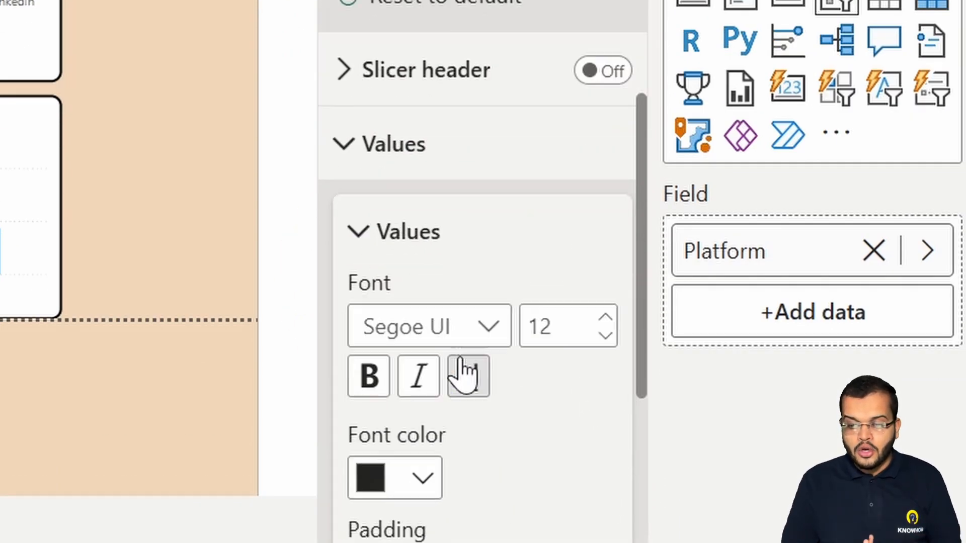
click(487, 326)
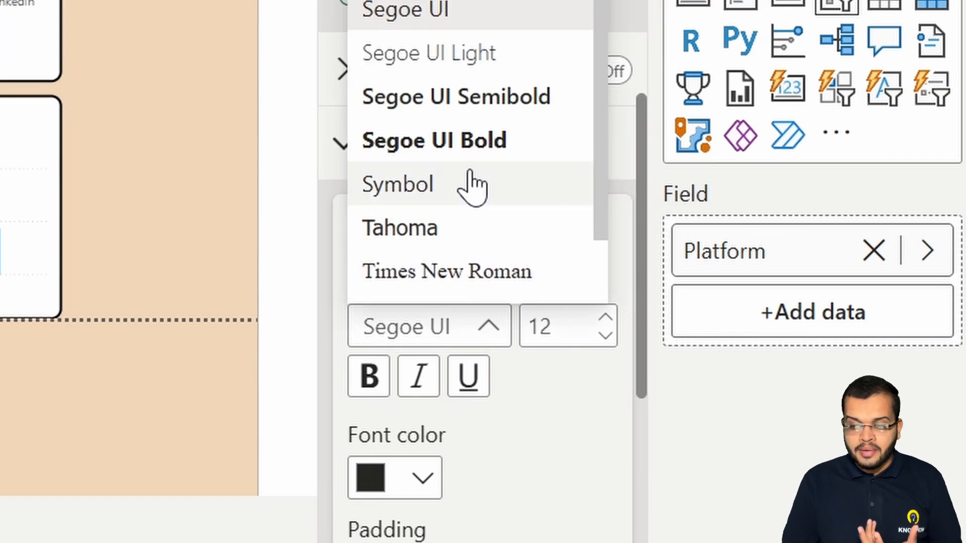
click(470, 184)
click(454, 330)
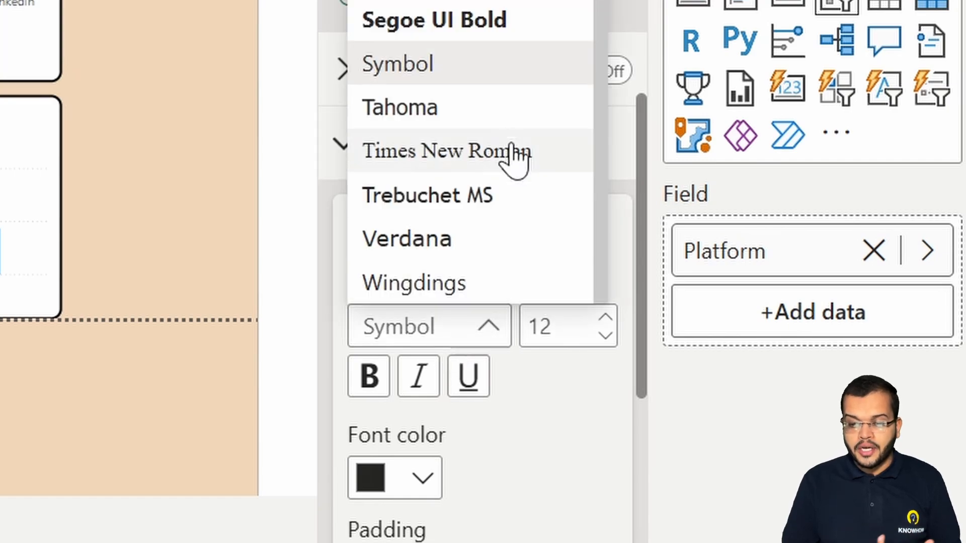
click(512, 15)
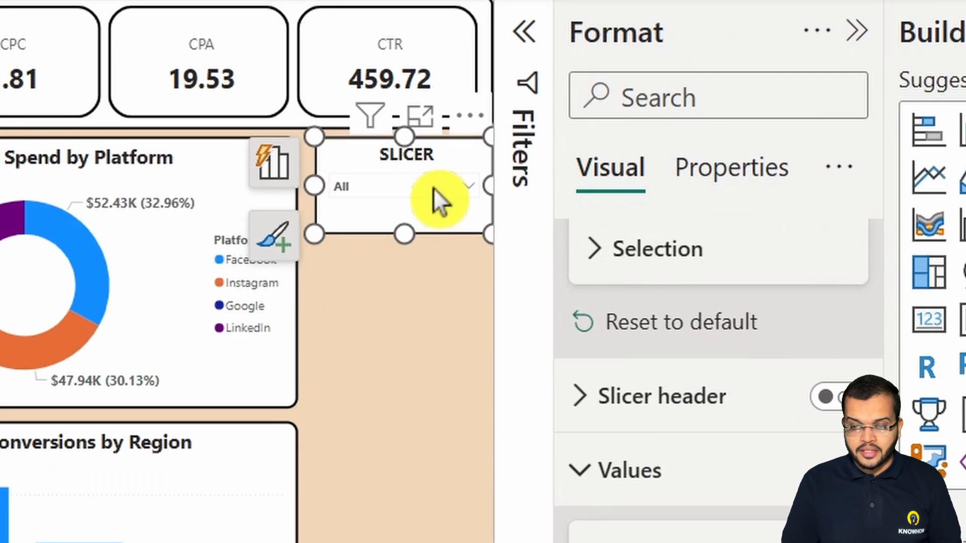
click(433, 188)
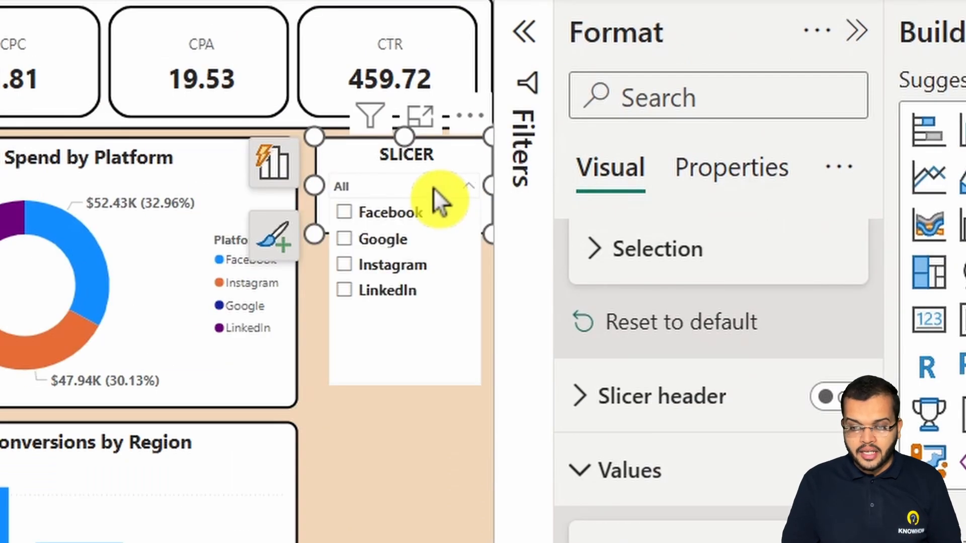
click(337, 249)
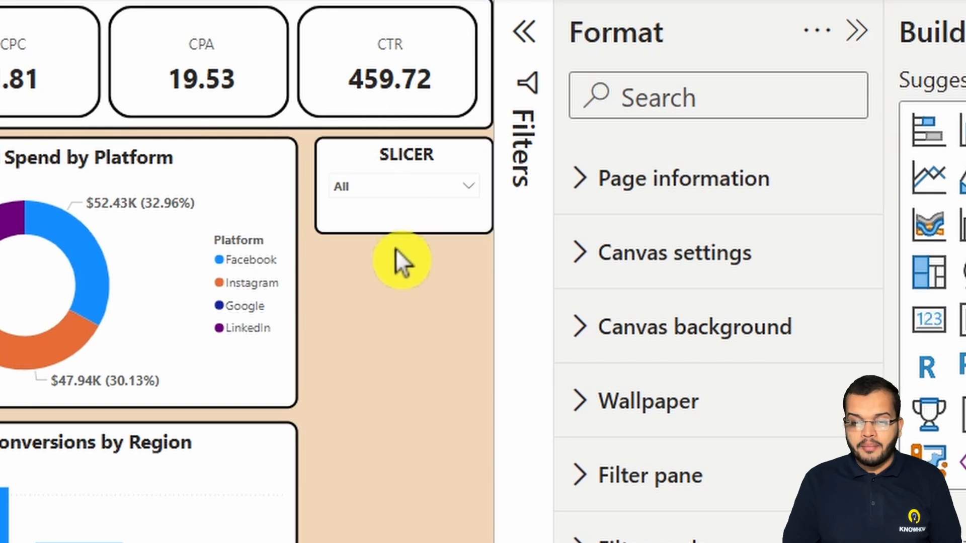
Step: Change the slicer's title text to PLATFORM
click(406, 225)
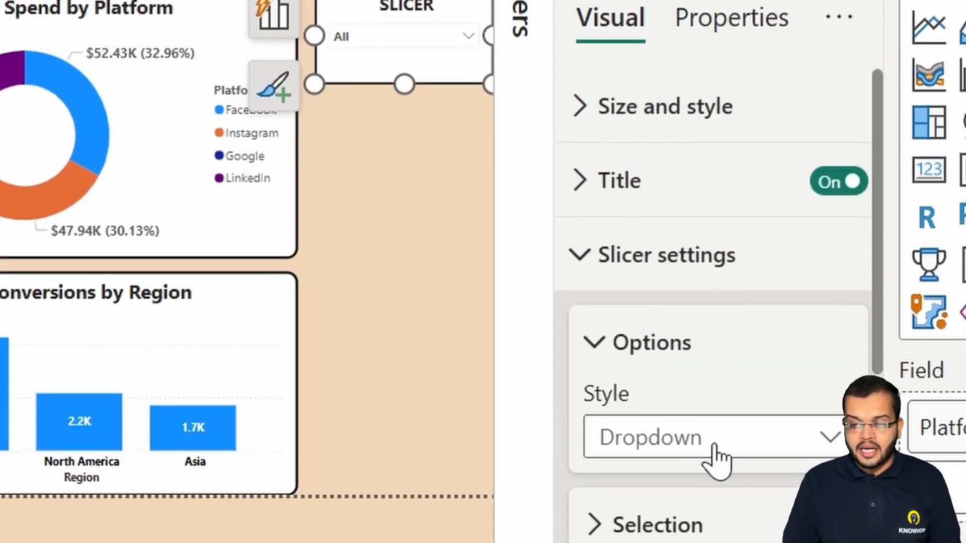
click(636, 196)
drag(663, 363, 569, 347)
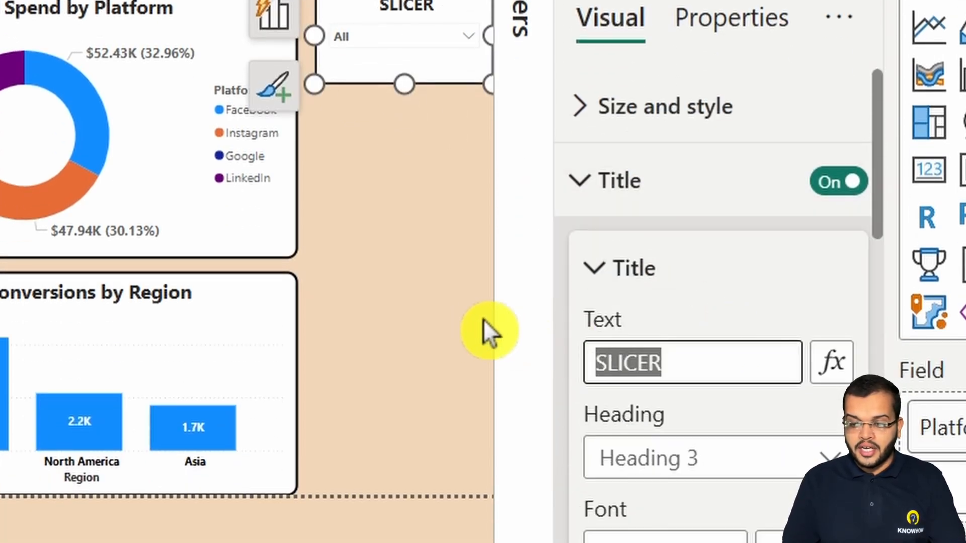
text(PLA)
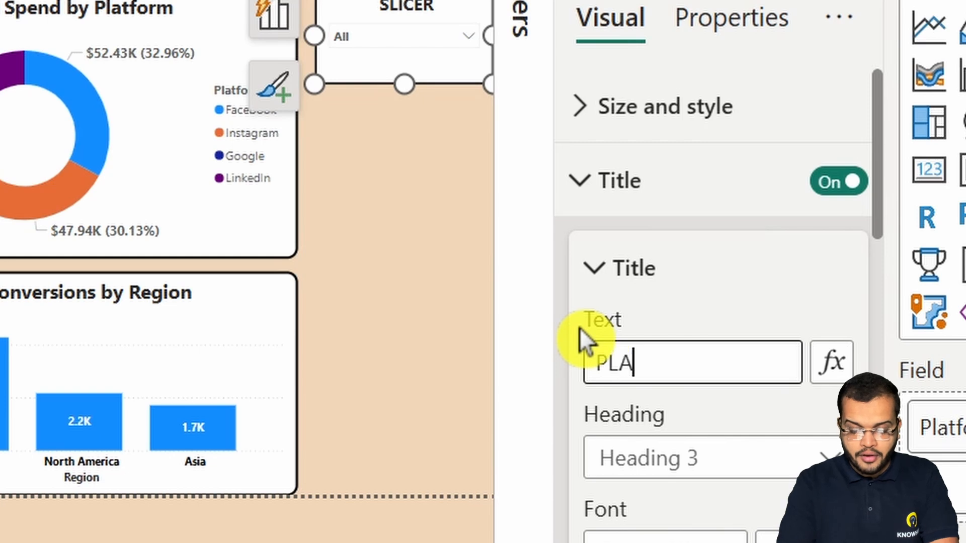
text(TFORM)
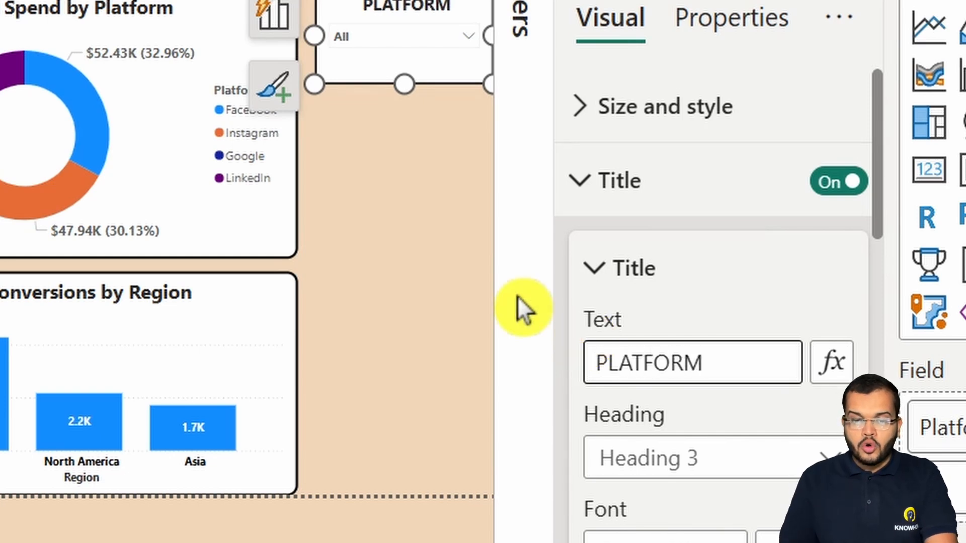
Step: Duplicate the PLATFORM slicer twice and stack the two copies beneath the original
click(370, 196)
click(363, 81)
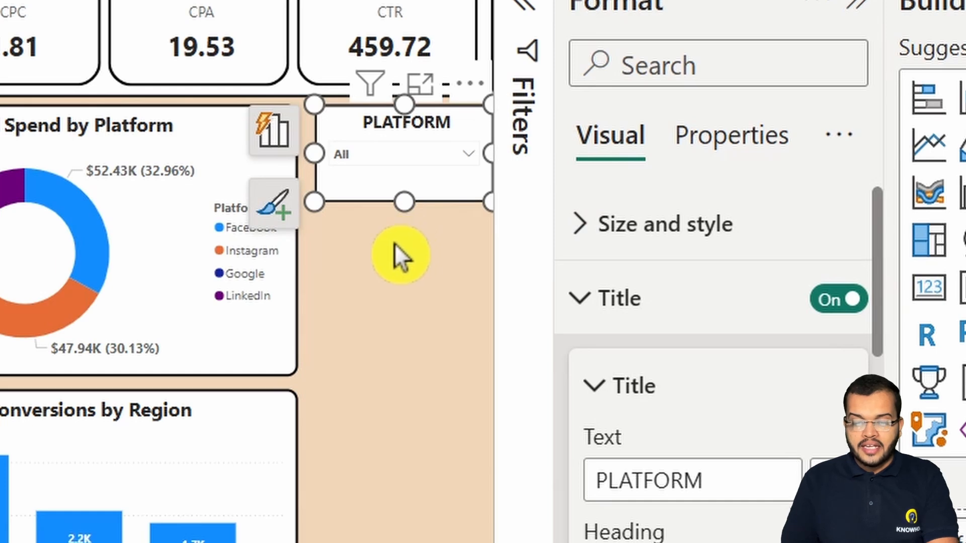
key(ctrl+v)
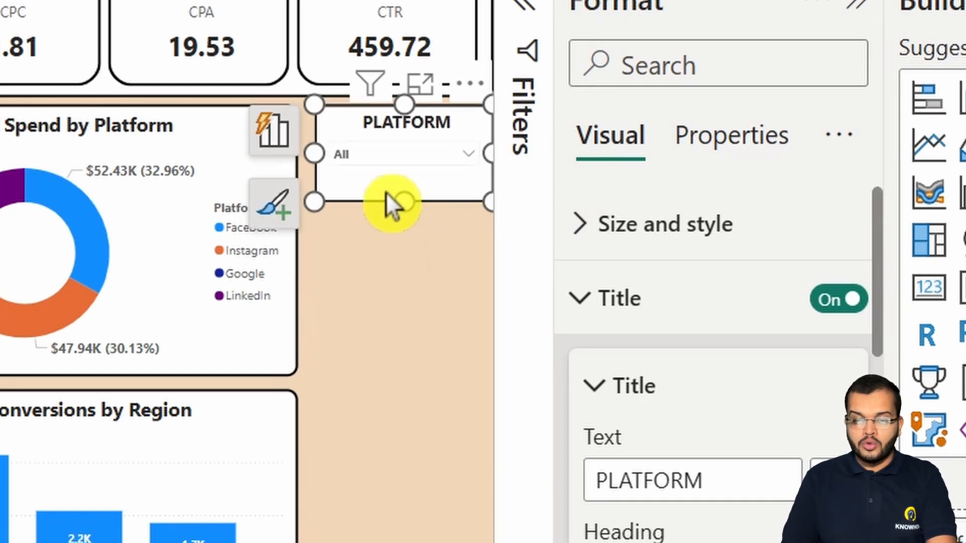
key(ctrl+v)
drag(385, 148, 384, 377)
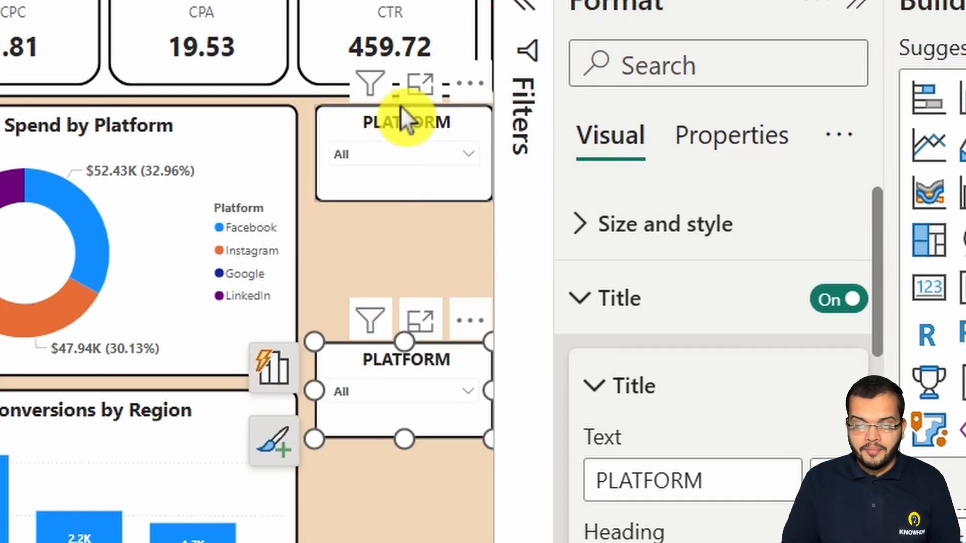
key(ctrl+v)
drag(396, 147, 396, 243)
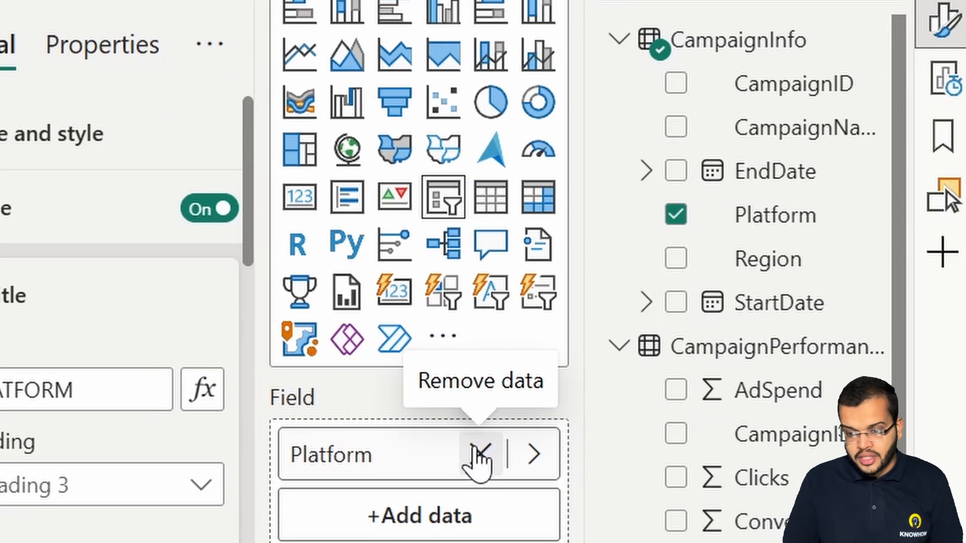
Step: Replace the middle slicer's Platform field with Region from CampaignInfo and change its title text to REGION
click(478, 455)
drag(714, 259, 410, 488)
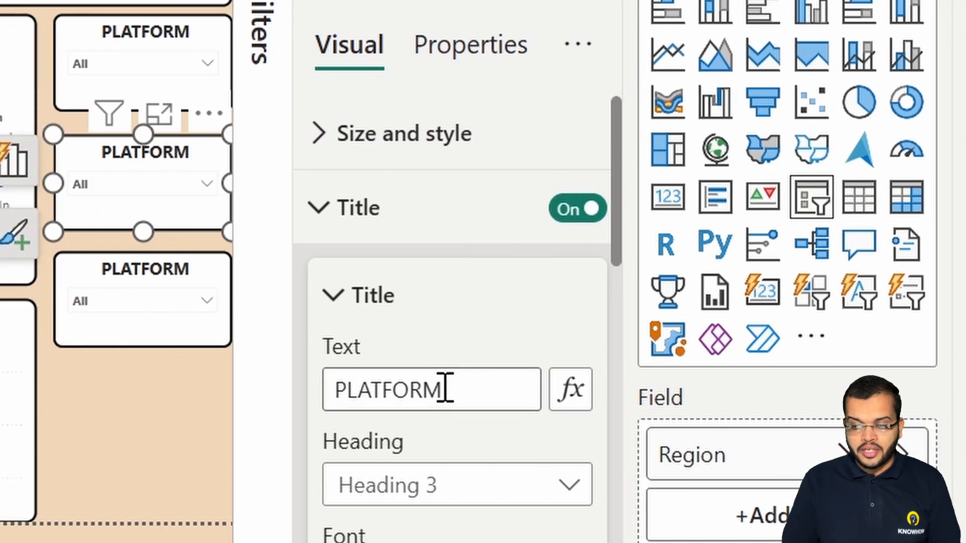
drag(128, 390, 0, 375)
text(REGION)
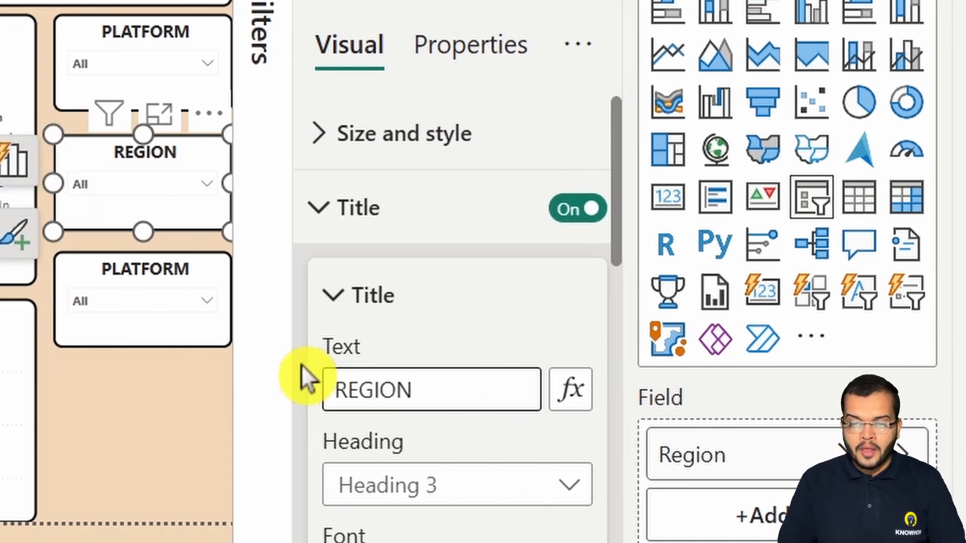
Step: Replace the lowest slicer's Platform field with the StartDate hierarchy from CampaignInfo, keeping only its Month level
click(199, 317)
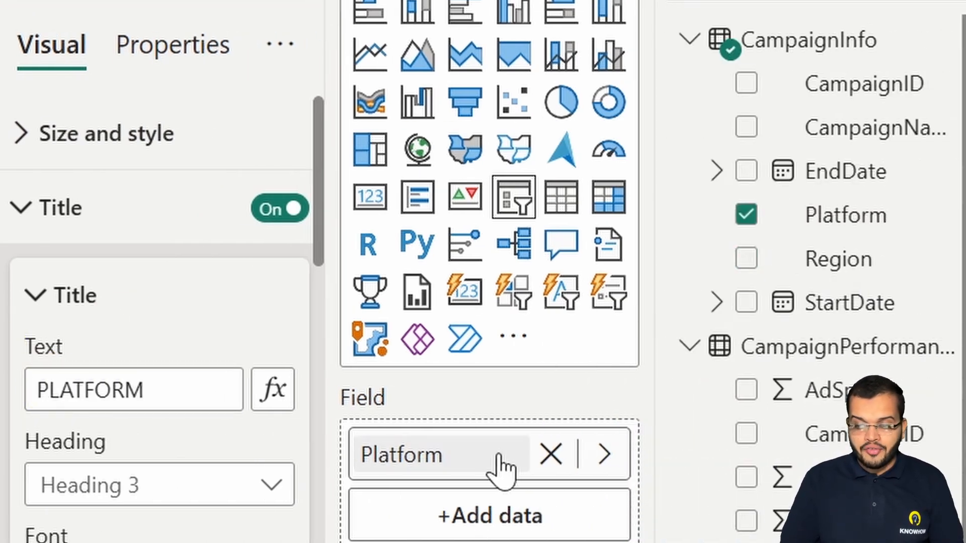
click(552, 455)
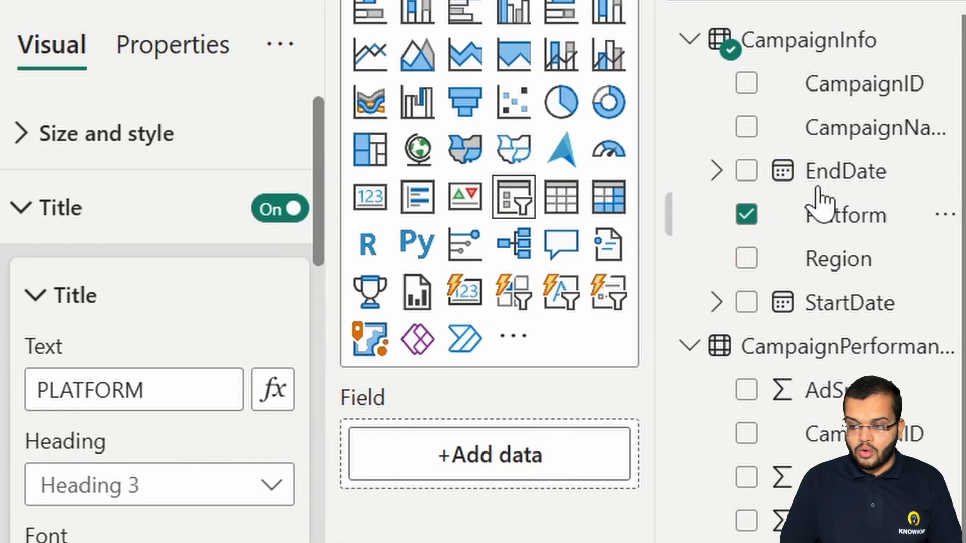
drag(841, 310, 537, 464)
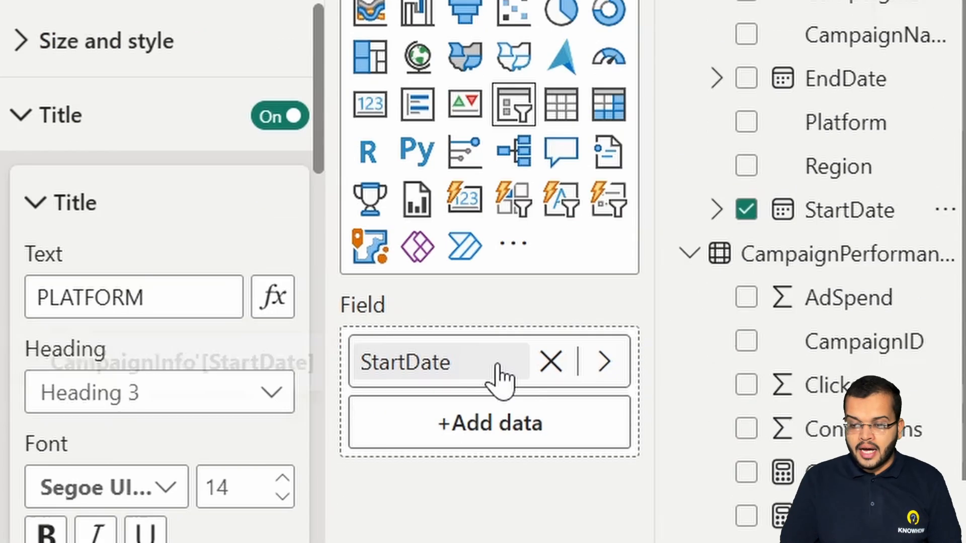
right_click(534, 453)
click(622, 440)
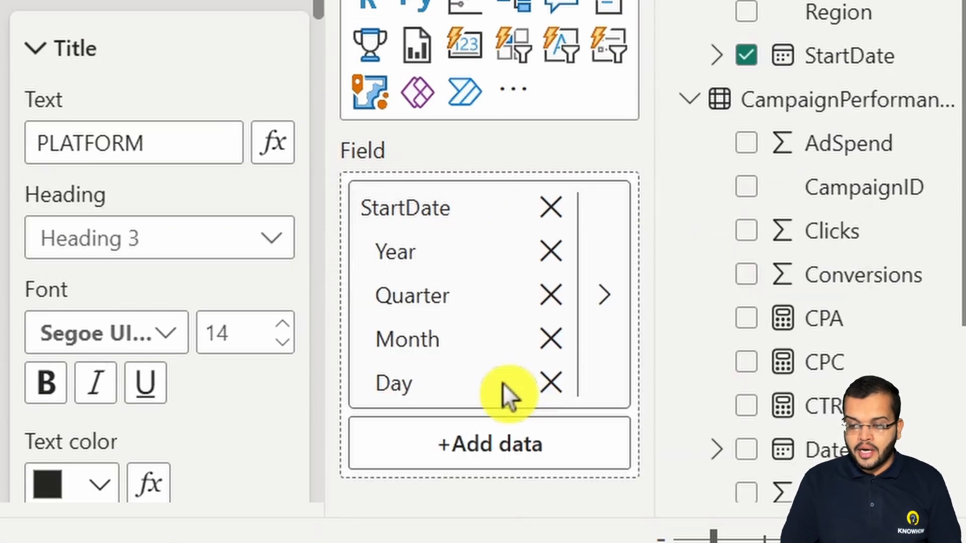
click(551, 294)
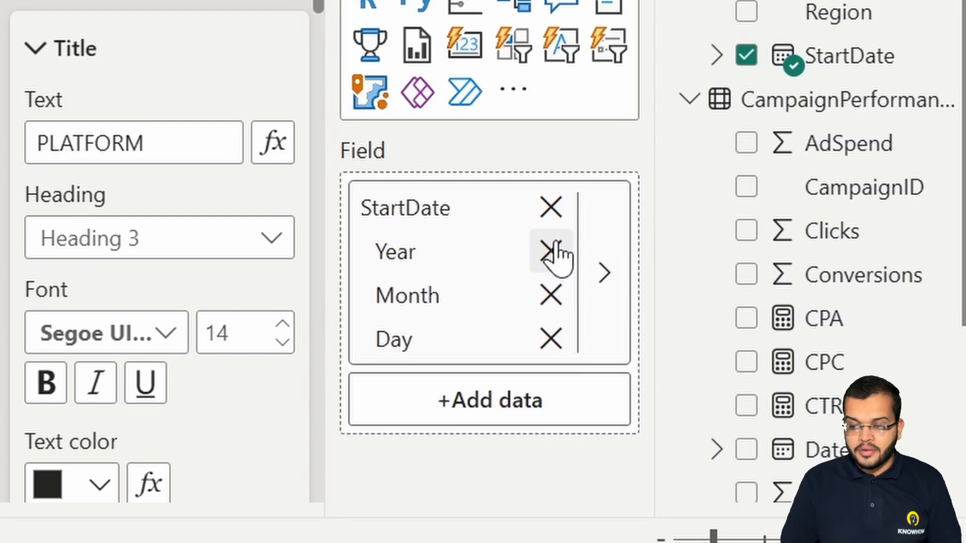
click(552, 252)
click(552, 294)
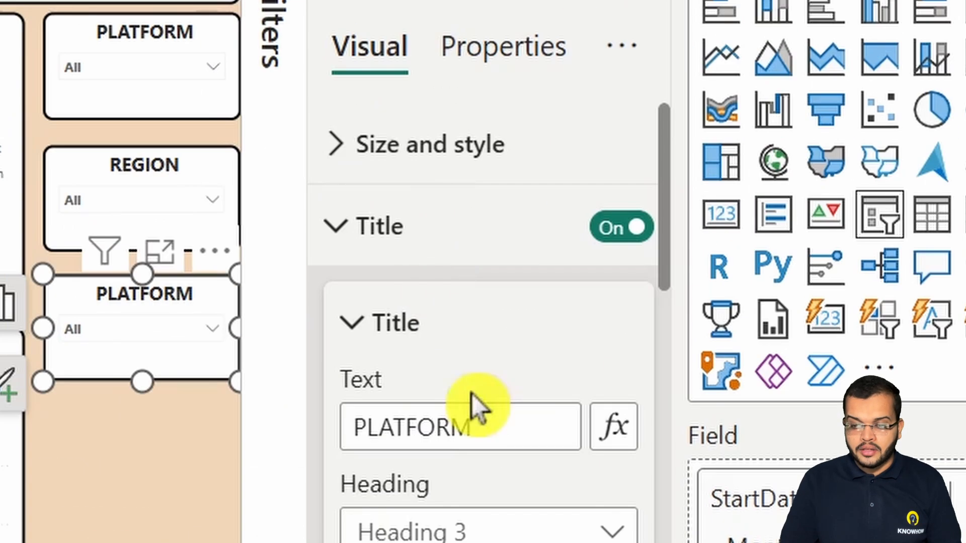
Step: Change the title text of the StartDate slicer to MONTH
click(143, 143)
double_click(385, 429)
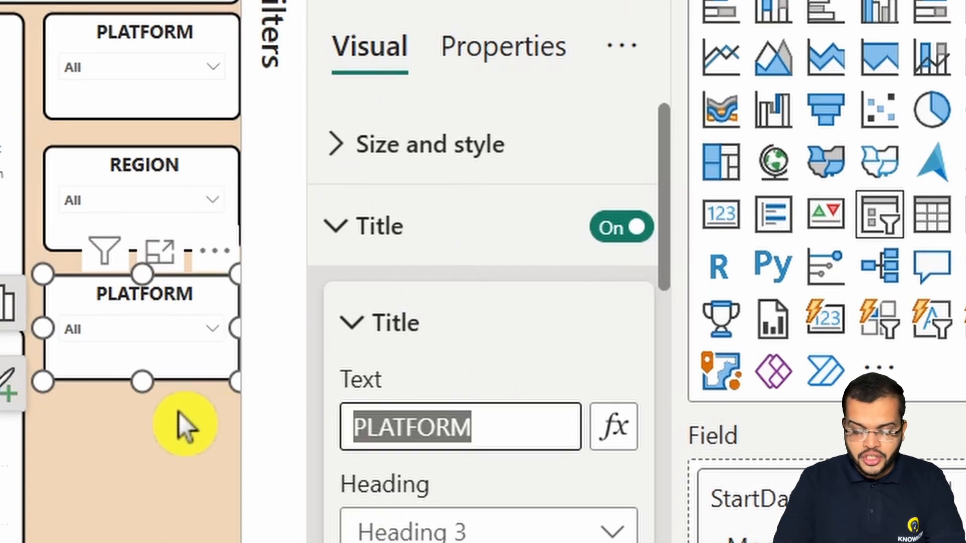
text(MONTH)
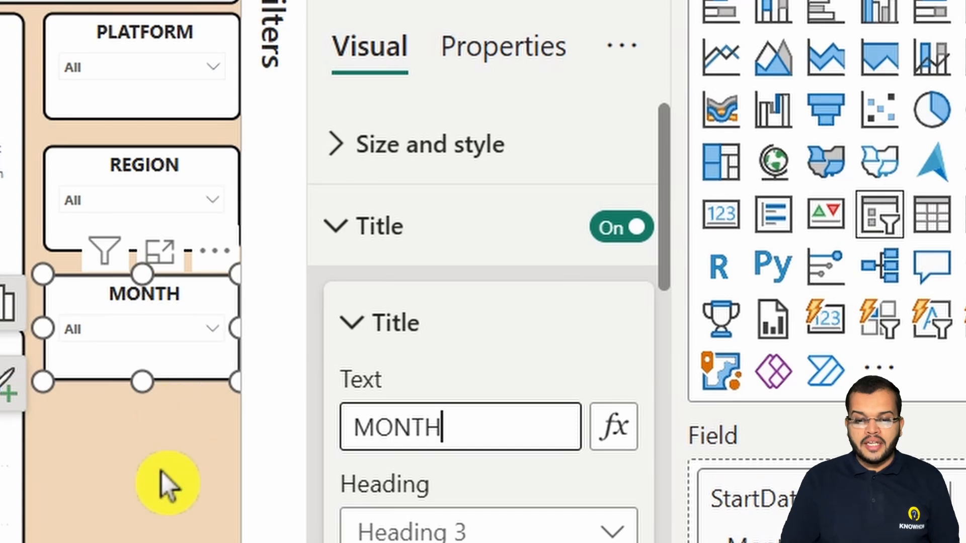
click(118, 442)
Step: Test the MONTH slicer by expanding its values, then selecting and clearing September
click(122, 328)
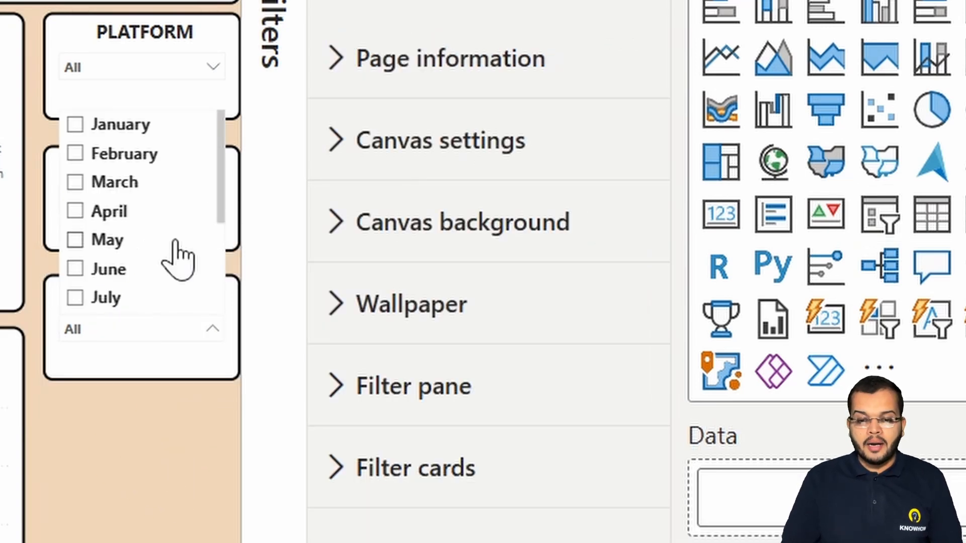
scroll(173, 262, down, 3)
click(132, 209)
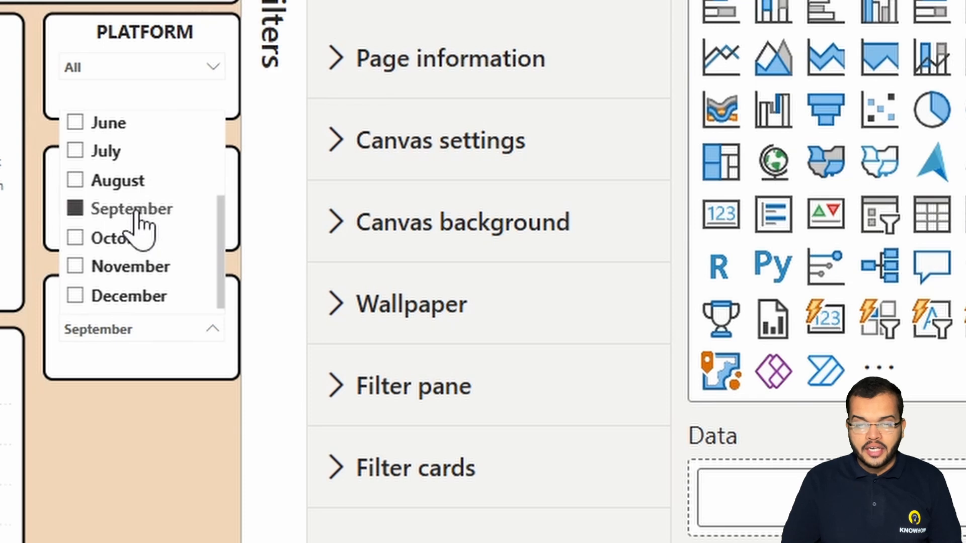
click(160, 211)
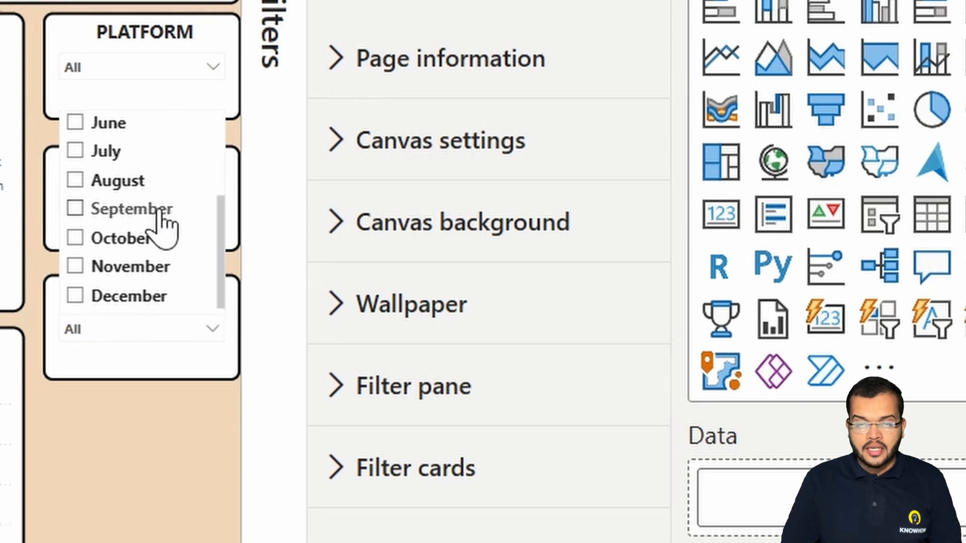
click(168, 431)
Step: Expand the REGION and PLATFORM slicers in turn to check their values
click(137, 207)
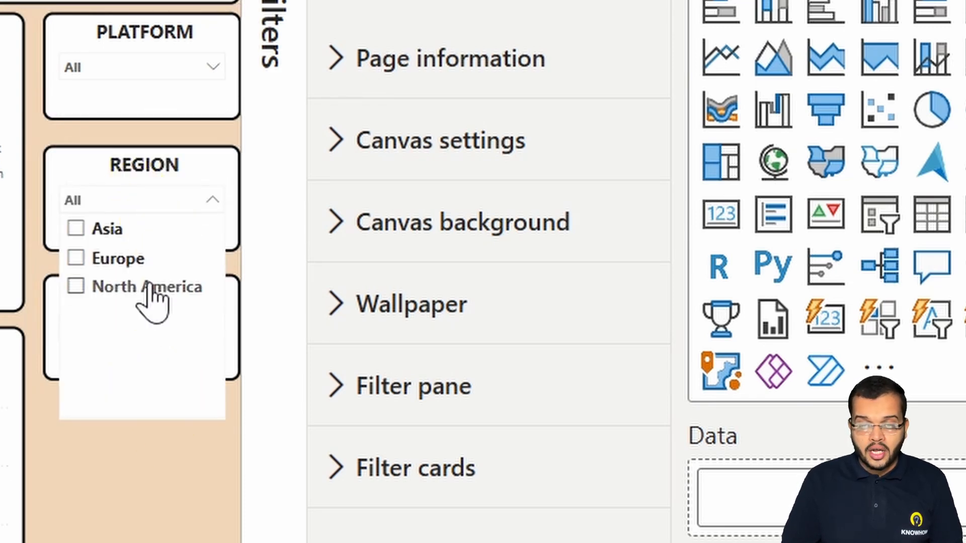
click(149, 291)
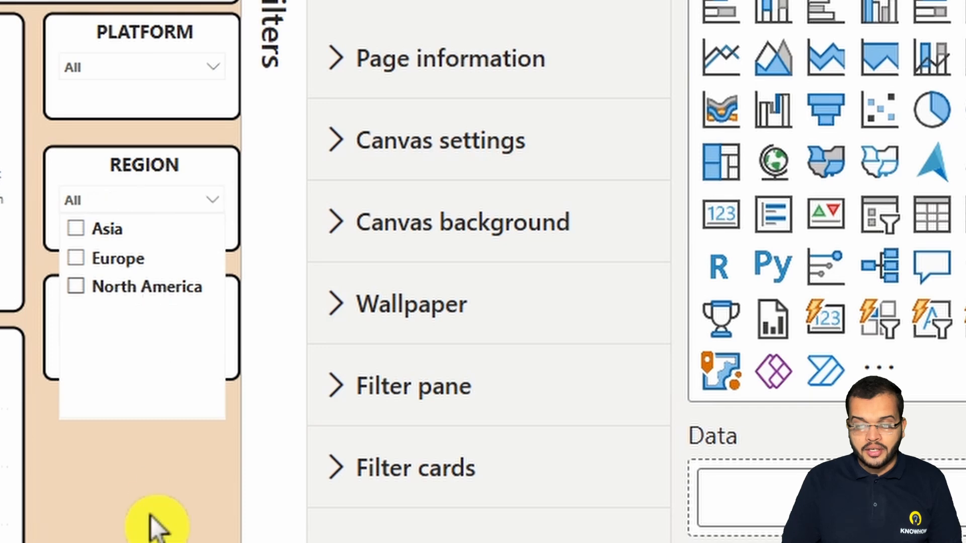
click(146, 453)
click(144, 68)
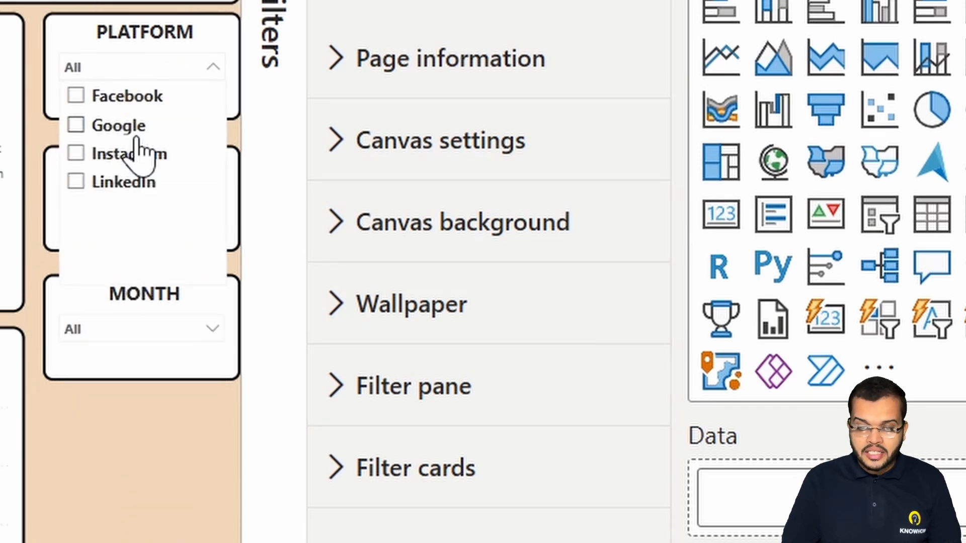
click(156, 443)
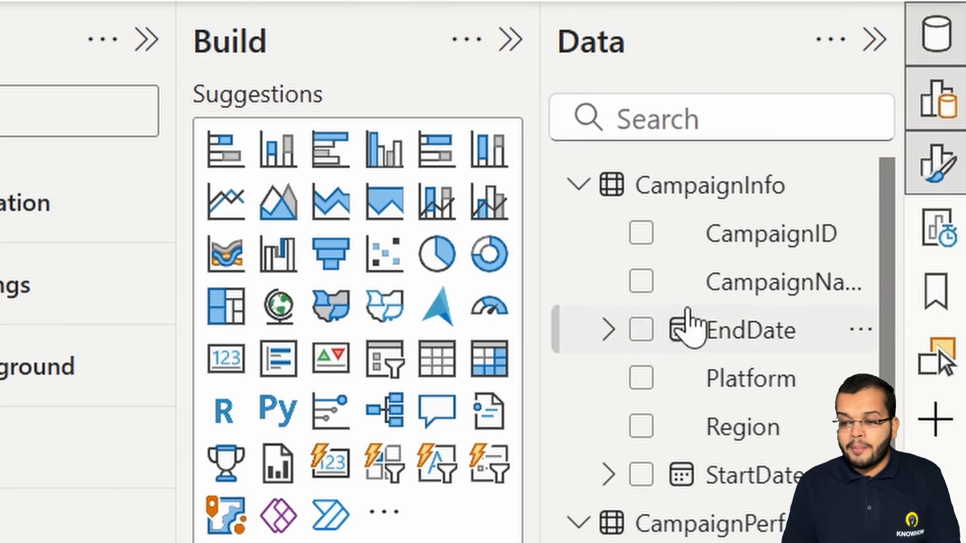
Step: Add a bookmark of the unfiltered report page and rename it Home
click(923, 302)
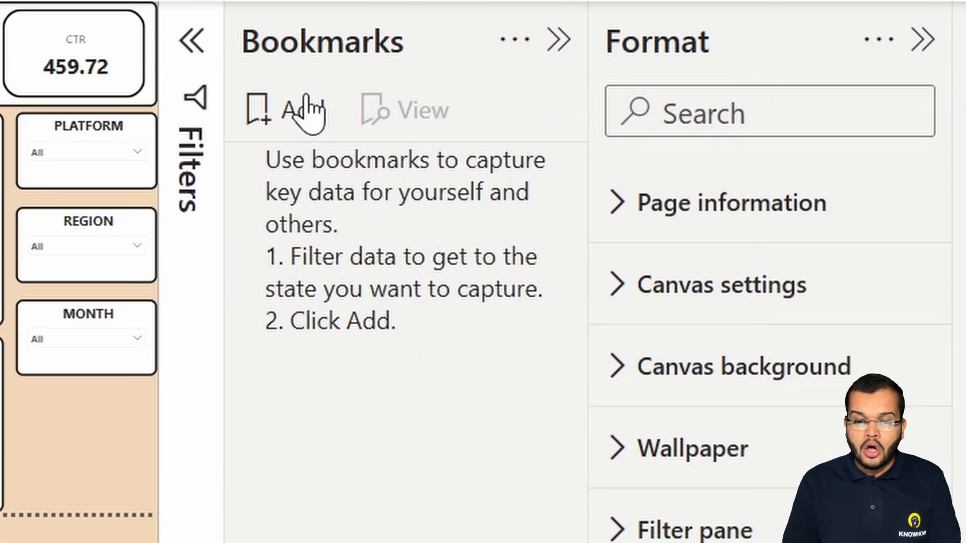
click(304, 109)
click(553, 166)
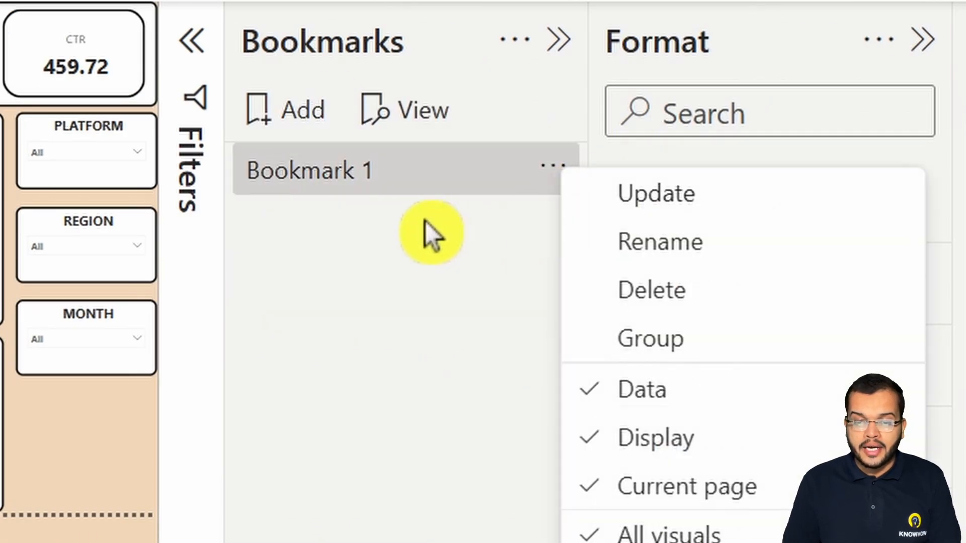
click(696, 249)
key(ctrl+a)
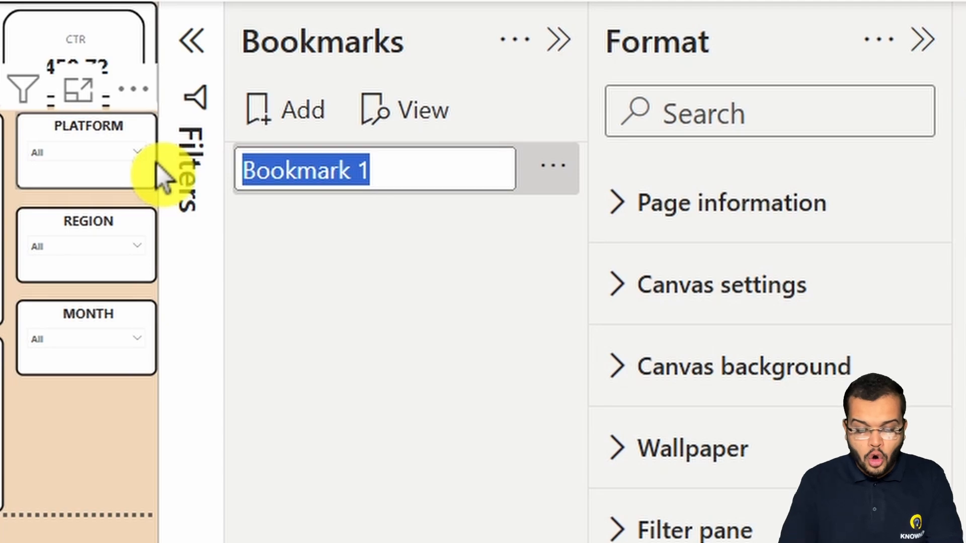
text(Home)
key(Return)
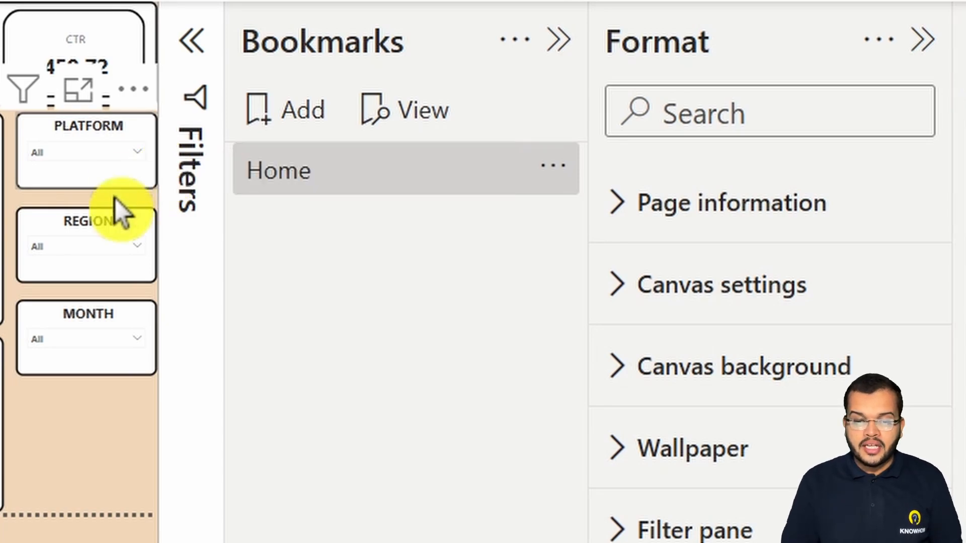
click(925, 47)
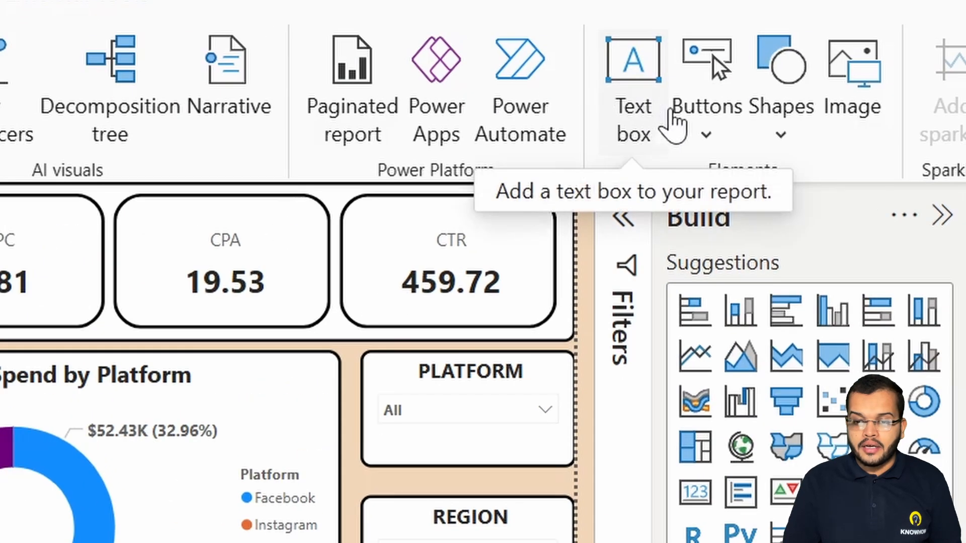
Step: Insert a blank button and place it in the empty space below the MONTH slicer
click(676, 120)
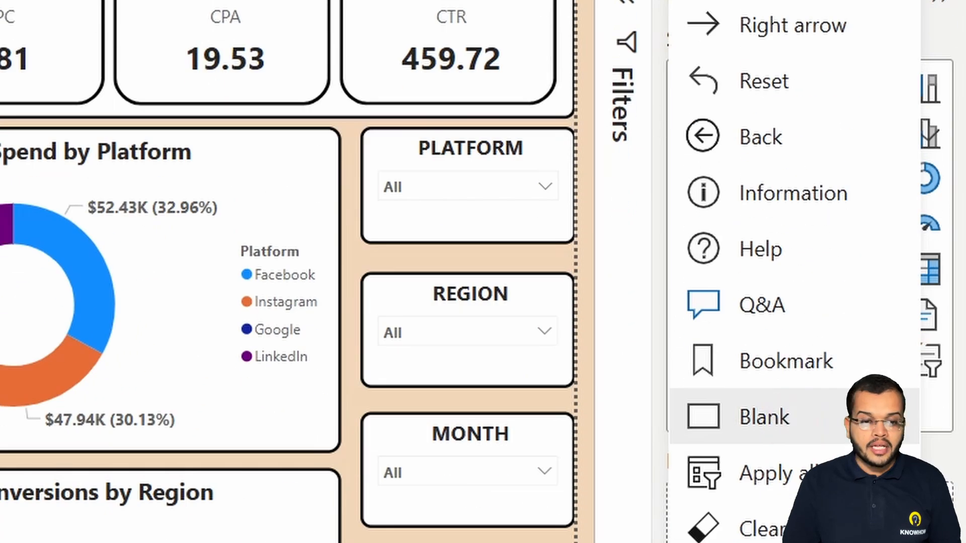
click(790, 420)
drag(5, 191, 534, 402)
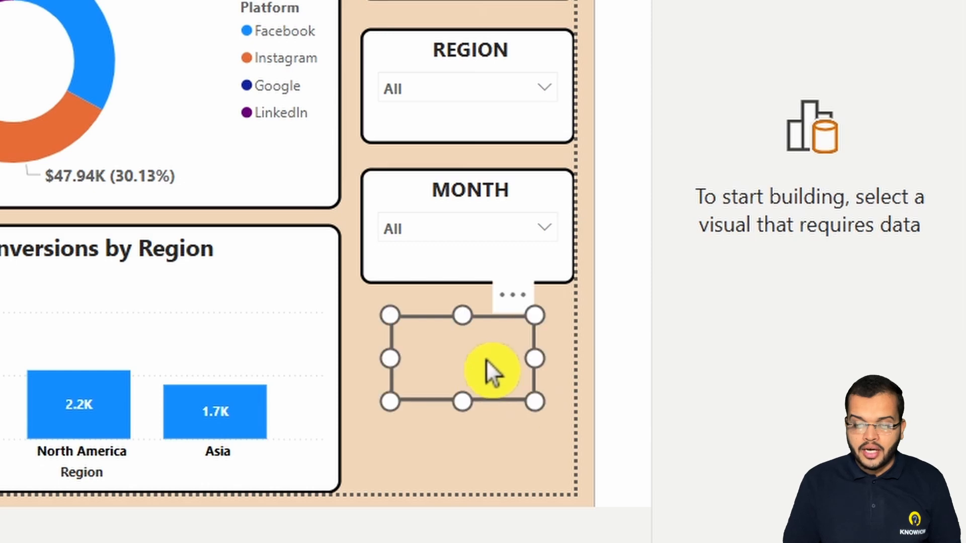
drag(486, 359, 477, 381)
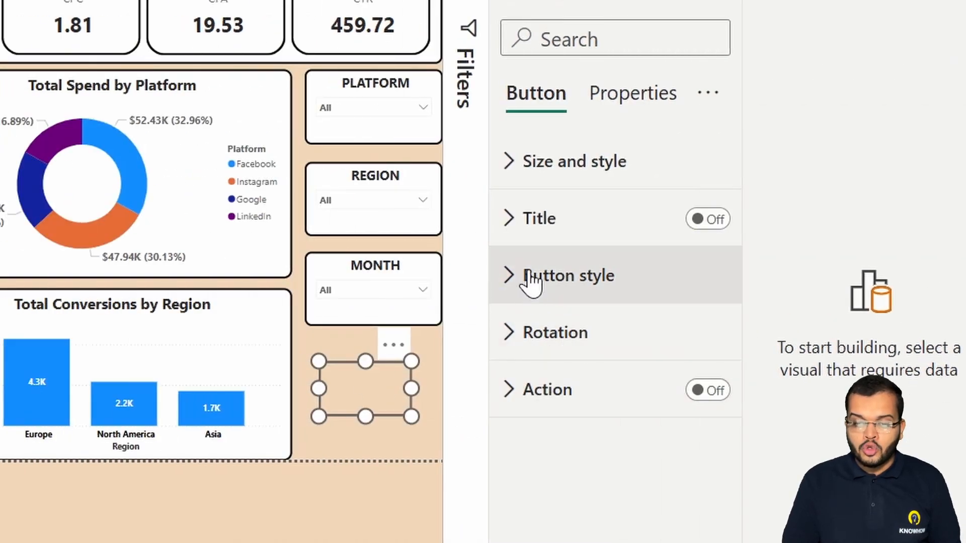
Step: Change the blank button's shape to Rounded Rectangle in its button style
click(531, 276)
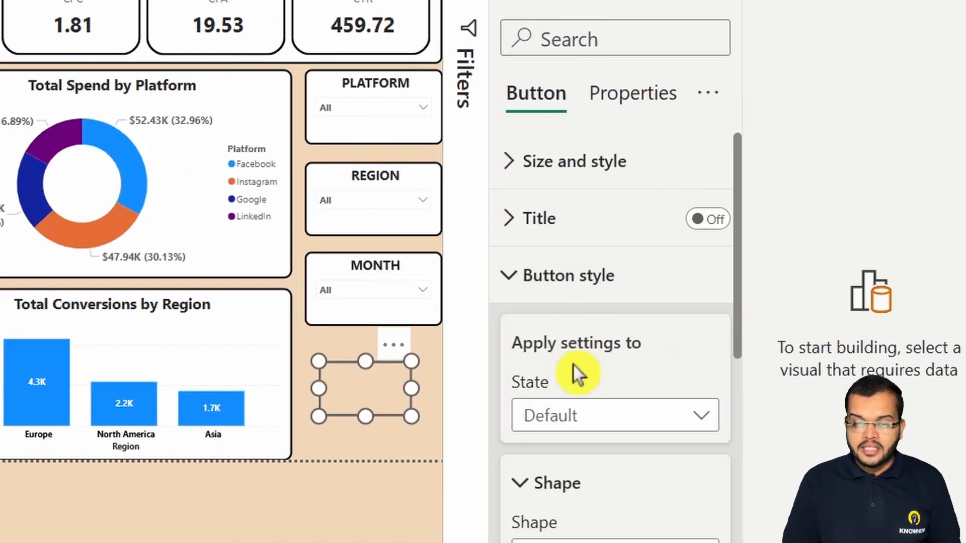
scroll(578, 373, down, 5)
click(608, 276)
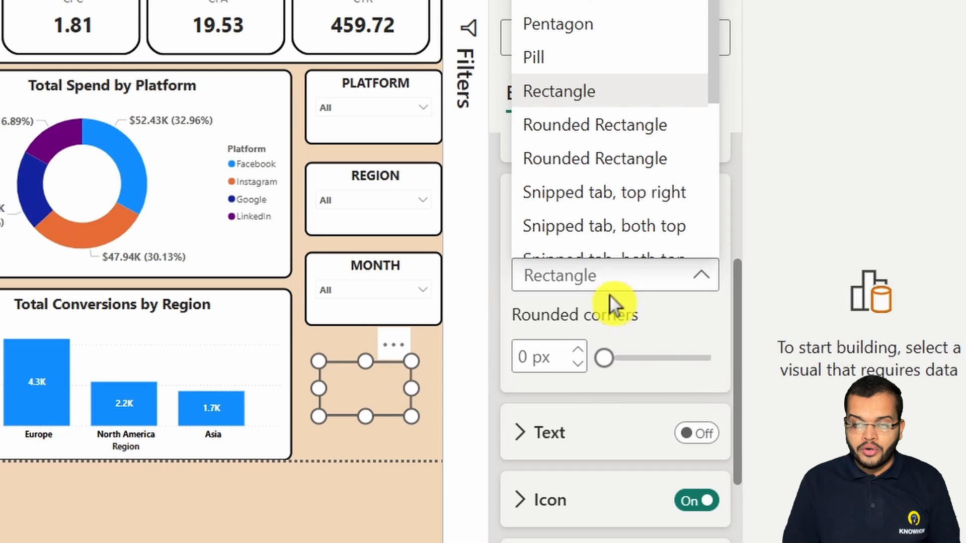
click(598, 126)
Step: Turn on the button's text and set it to HOME
click(622, 430)
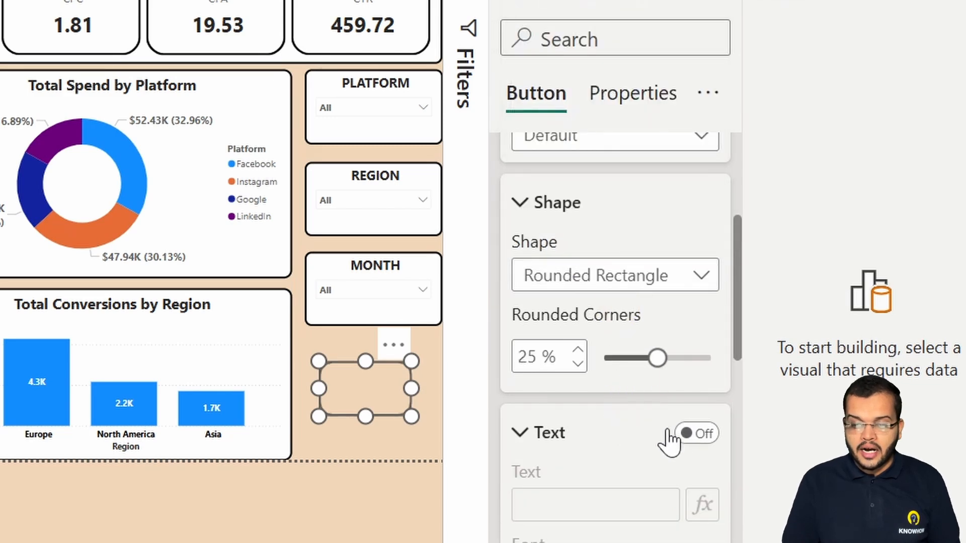
click(689, 433)
click(591, 497)
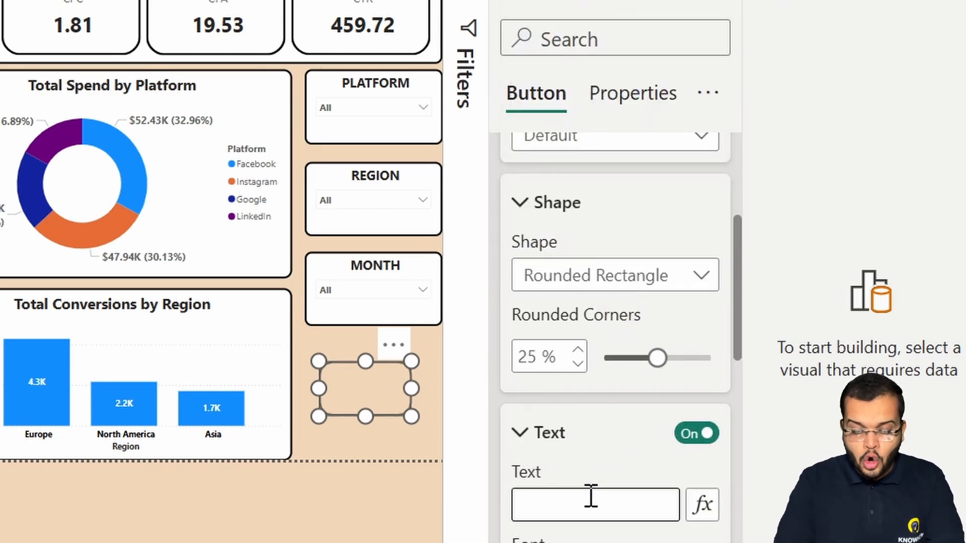
text(HOME)
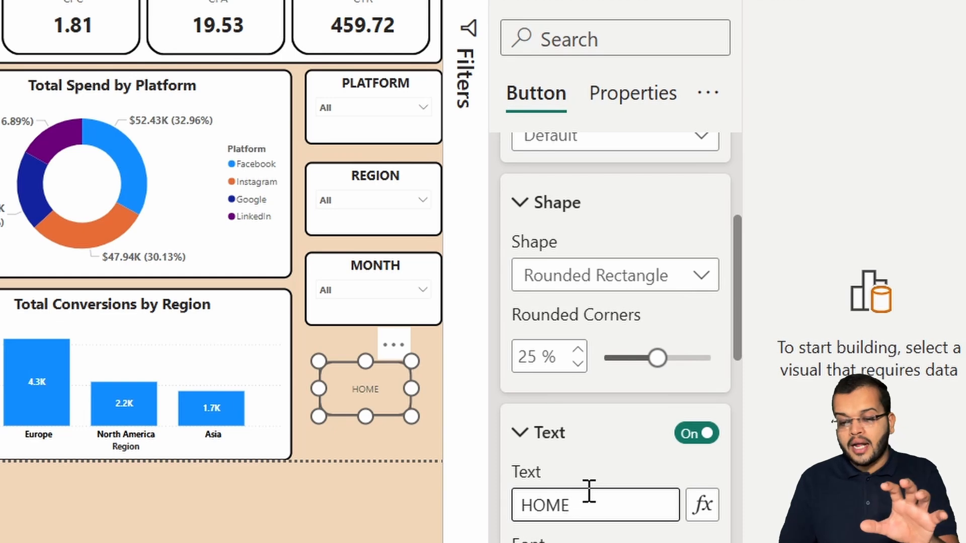
Step: Format the HOME button's text in Segoe UI Bold, black, at font size 17
scroll(588, 493, down, 5)
click(620, 300)
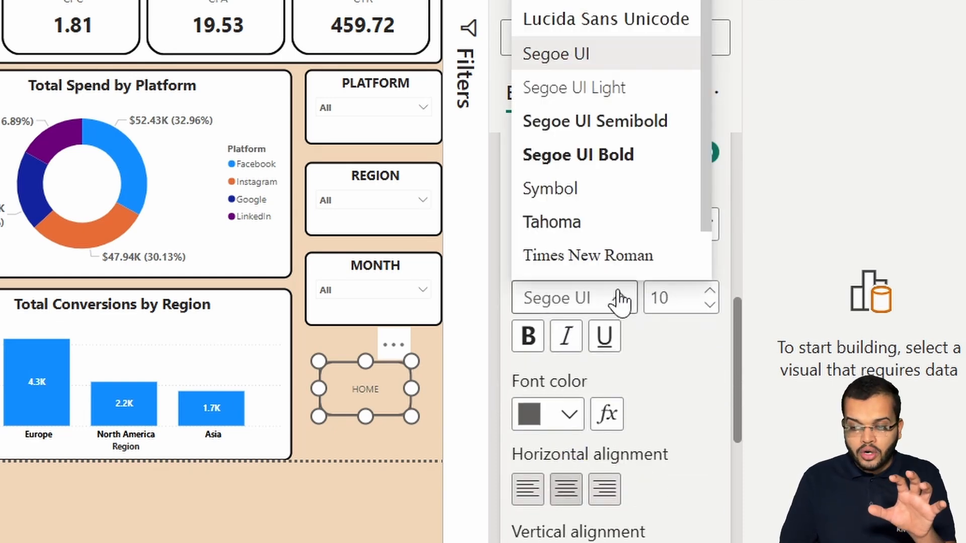
click(598, 155)
click(568, 413)
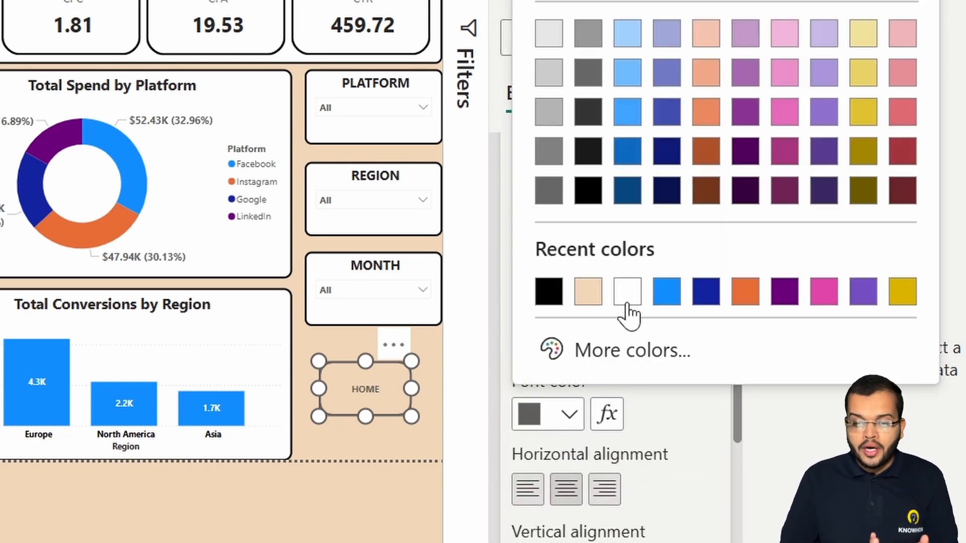
click(549, 295)
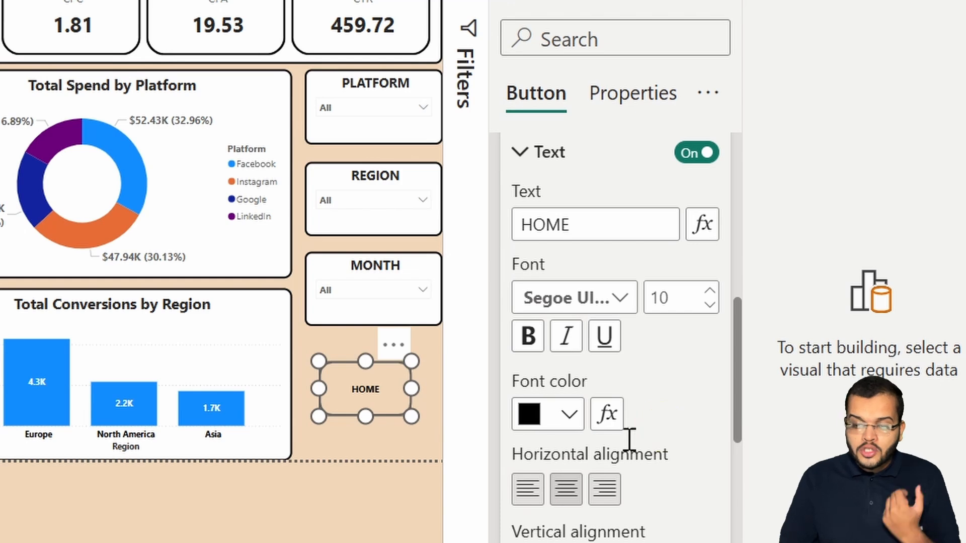
click(709, 291)
click(708, 291)
click(708, 292)
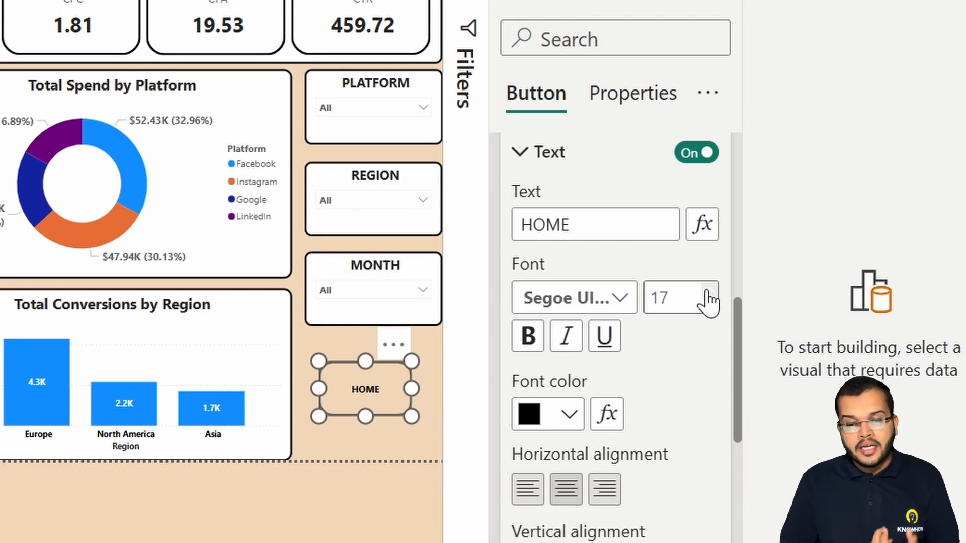
Step: Turn on the HOME button's fill and set its colour to white
scroll(593, 287, up, 3)
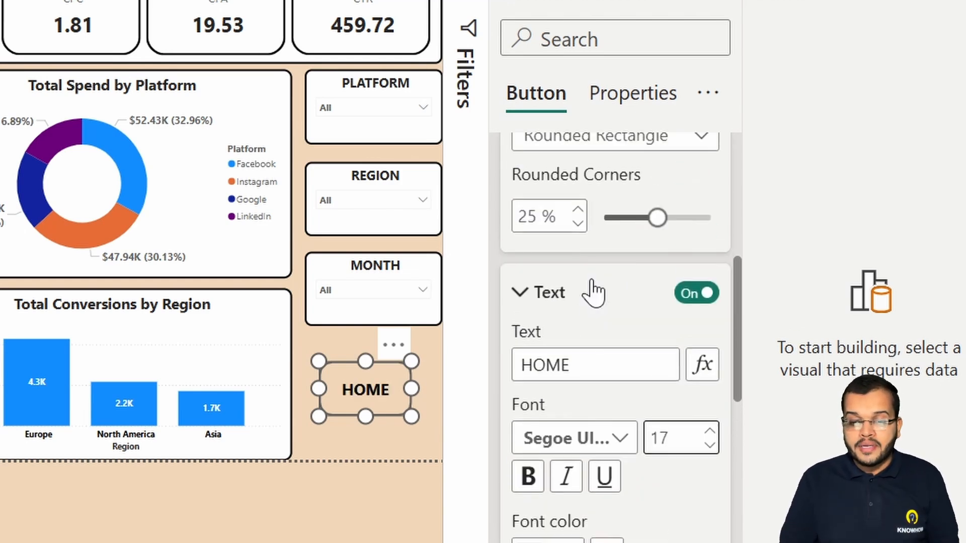
scroll(565, 324, up, 5)
click(537, 281)
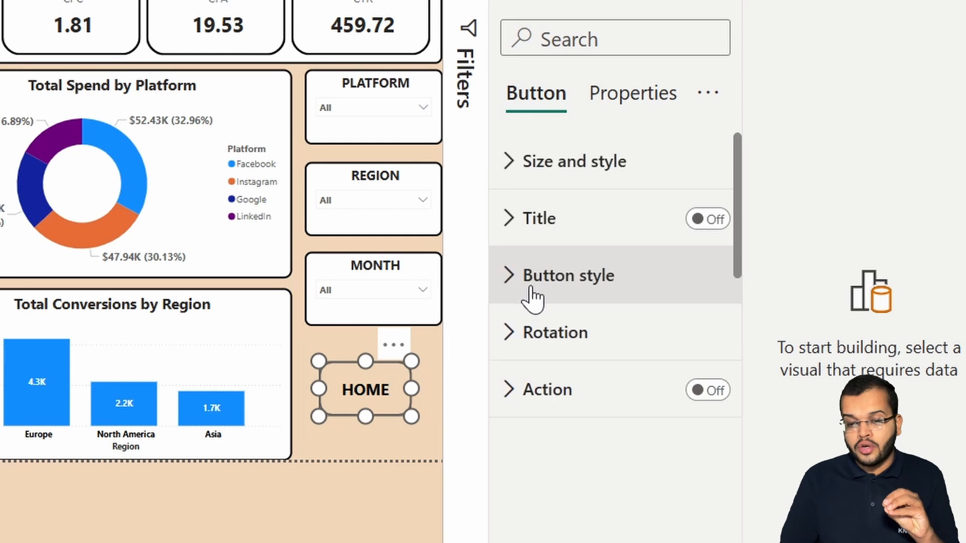
click(532, 282)
scroll(633, 373, down, 8)
scroll(635, 371, down, 10)
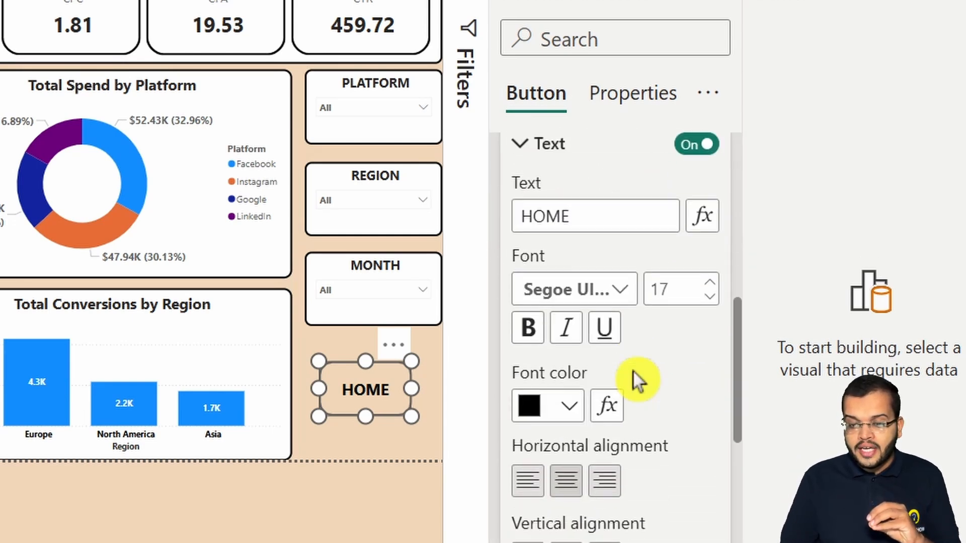
click(696, 331)
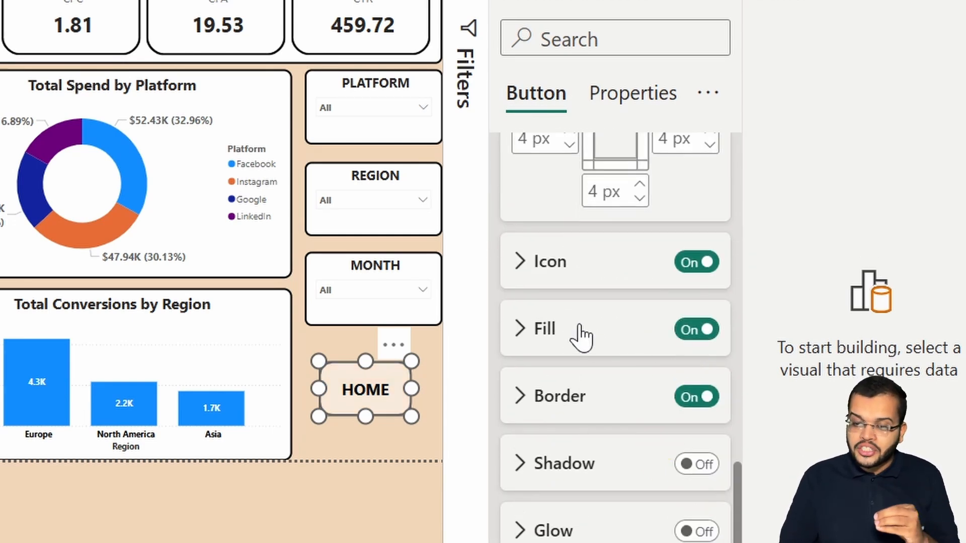
click(578, 334)
click(570, 402)
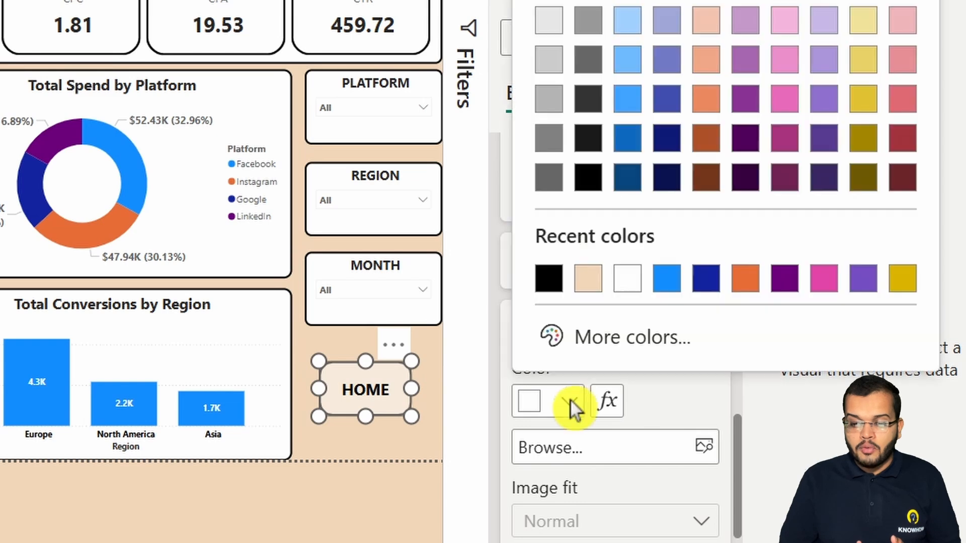
click(626, 276)
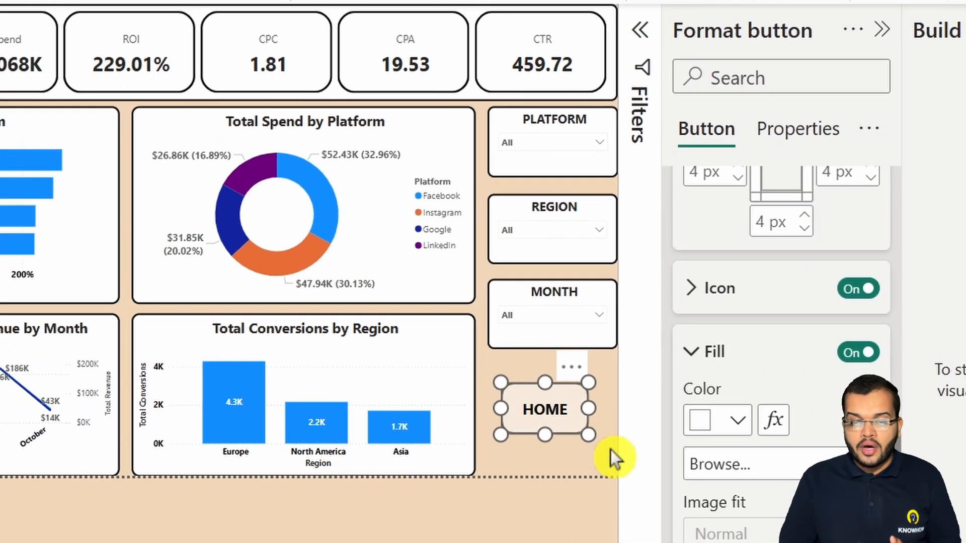
click(435, 434)
Step: Filter the report to September in the MONTH slicer and Facebook in the PLATFORM slicer
click(757, 336)
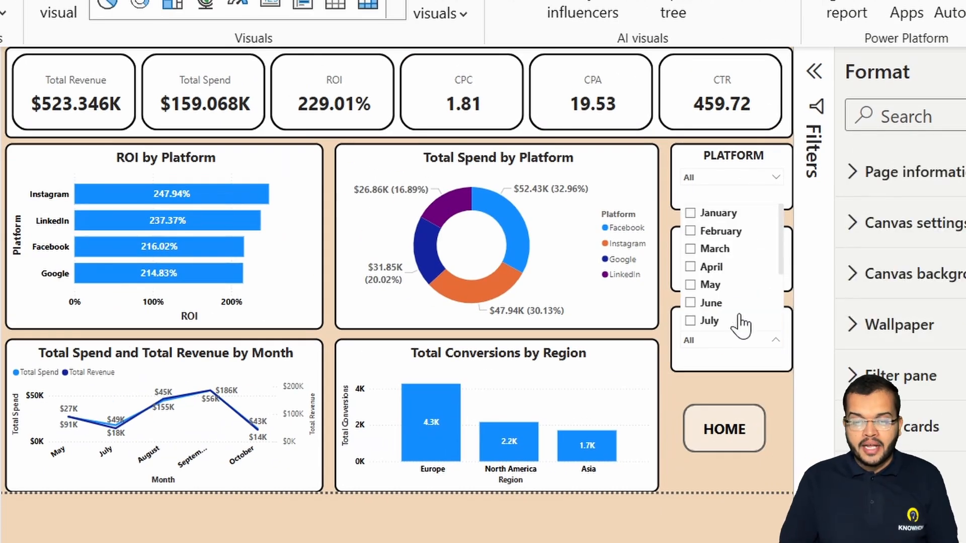
scroll(736, 302, down, 3)
click(728, 267)
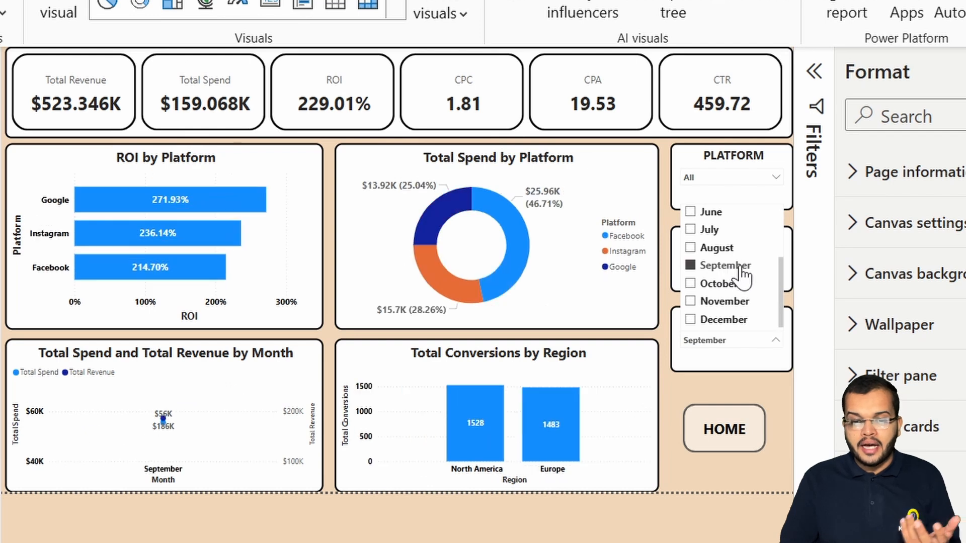
click(741, 180)
click(733, 200)
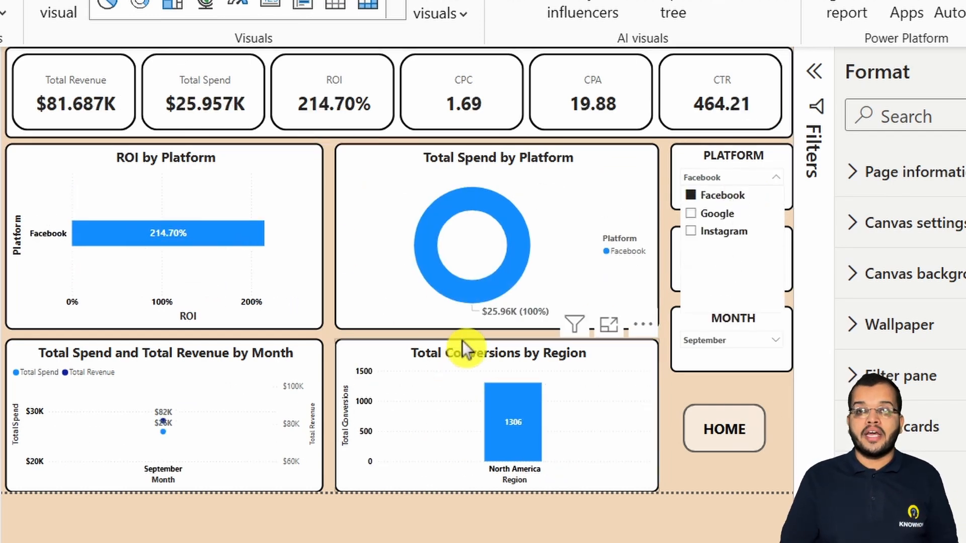
Step: Clear the Facebook and September filters, try November in the MONTH slicer, and clear that selection too
click(693, 197)
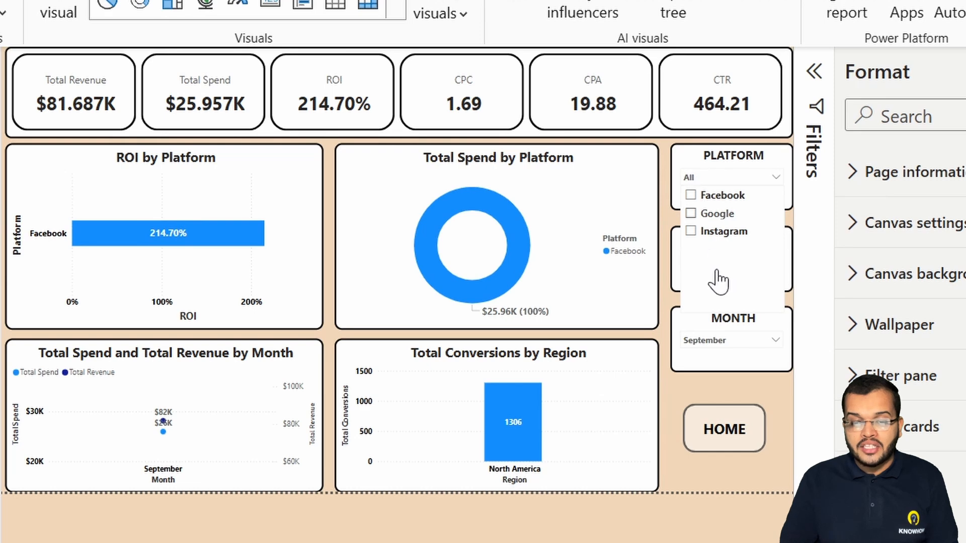
click(750, 341)
scroll(738, 304, down, 3)
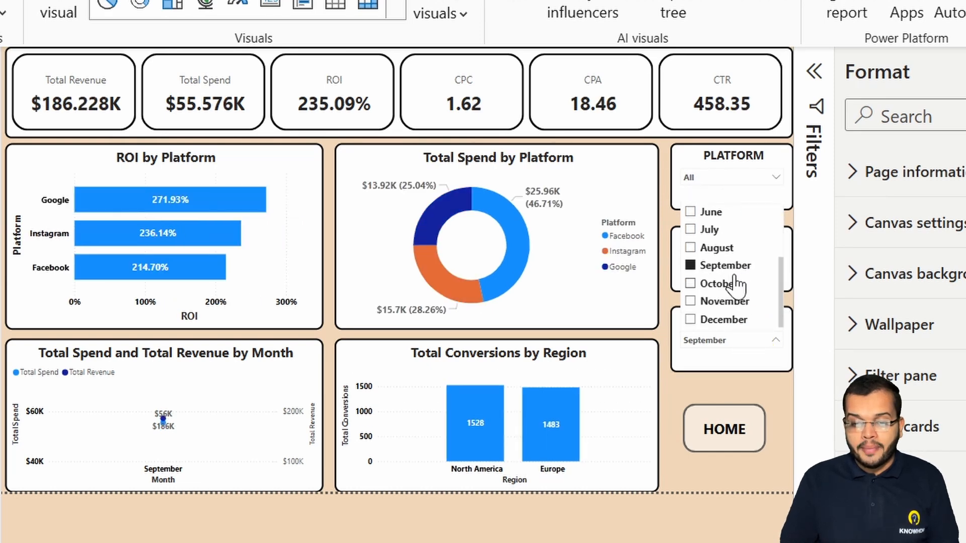
click(729, 269)
click(724, 302)
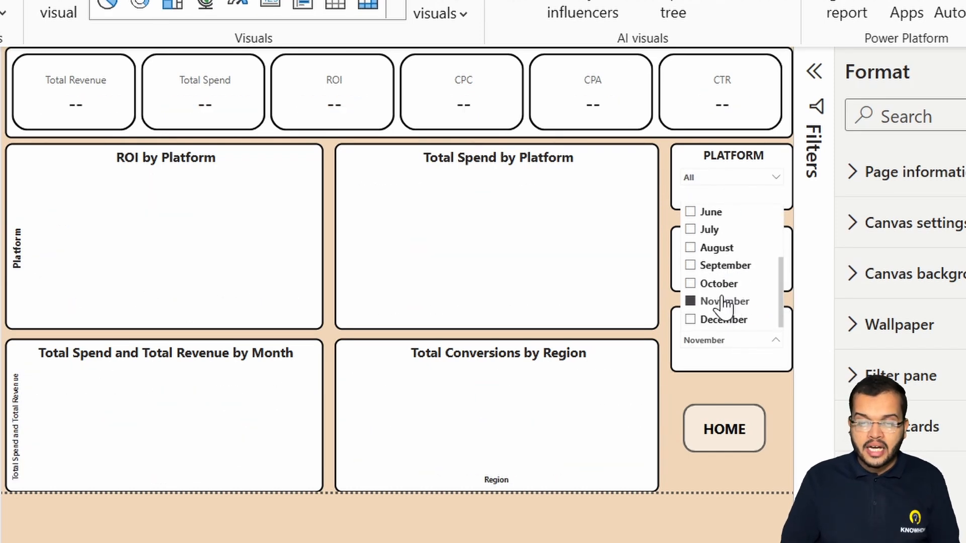
click(731, 305)
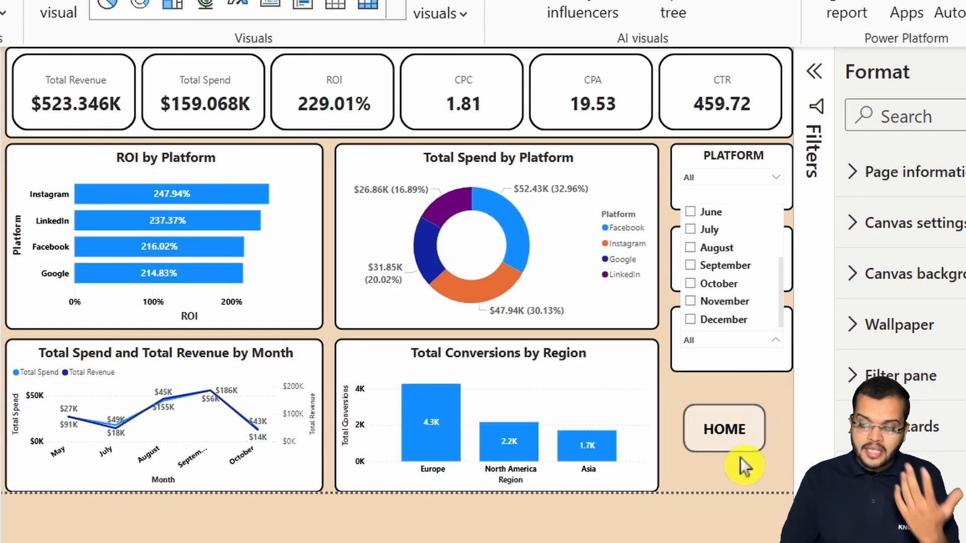
Step: Turn on the HOME button's action with type Bookmark and link it to the Home bookmark
click(734, 438)
click(734, 437)
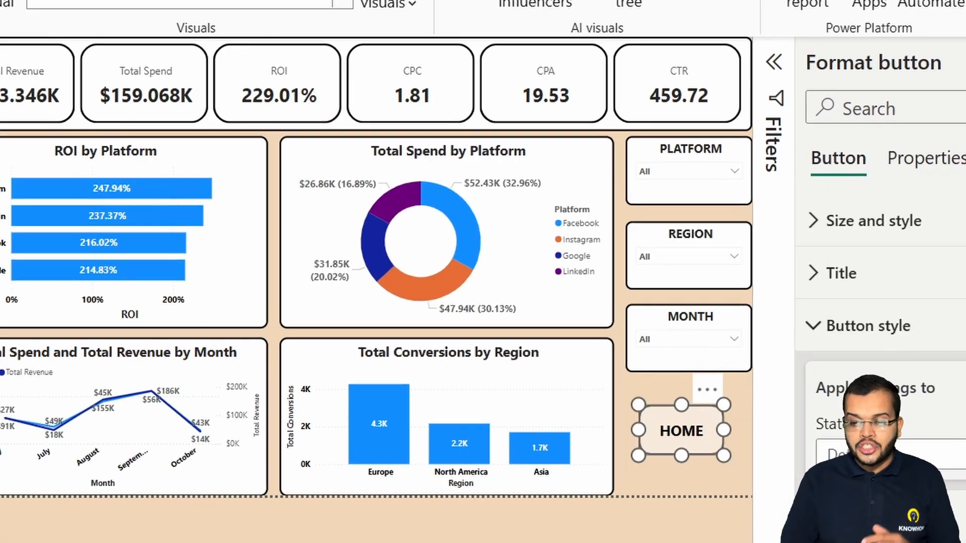
scroll(946, 412, down, 6)
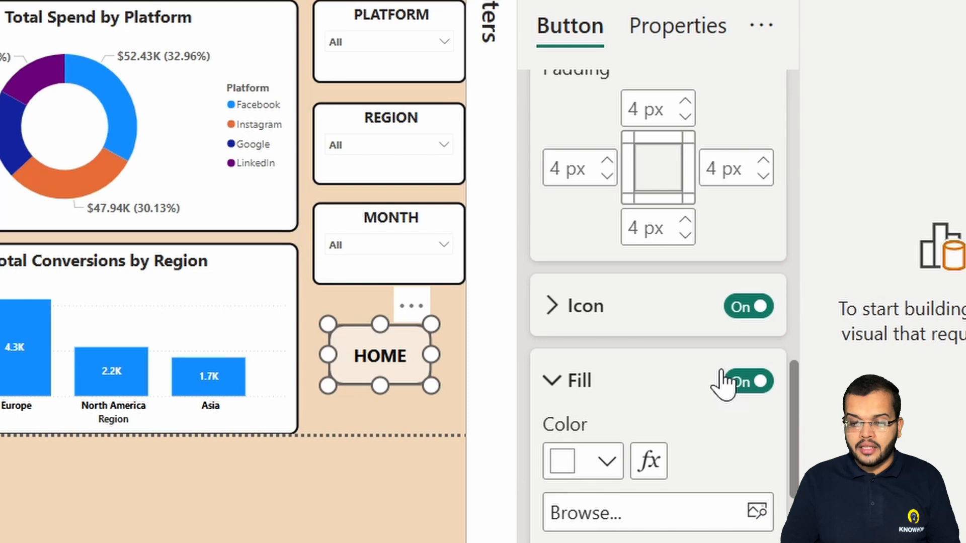
scroll(711, 347, down, 5)
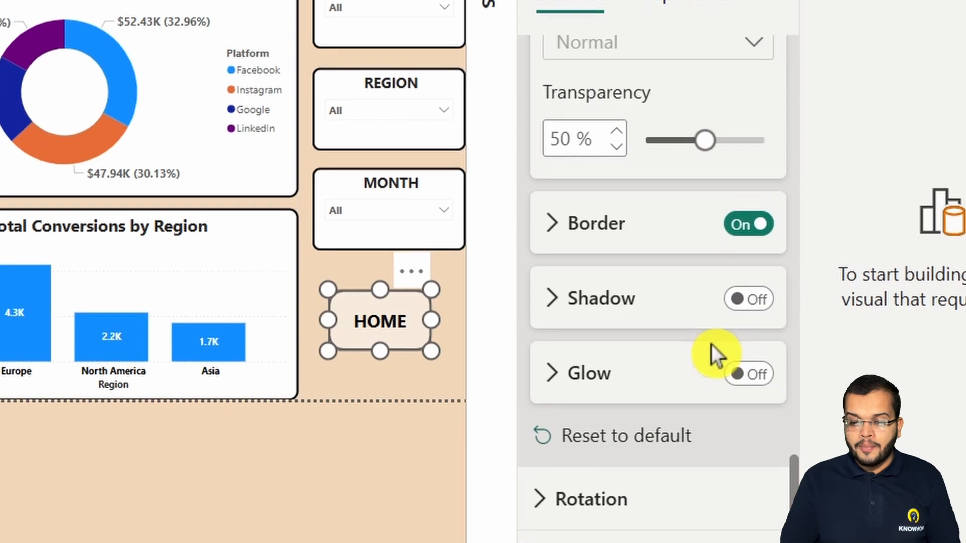
click(609, 458)
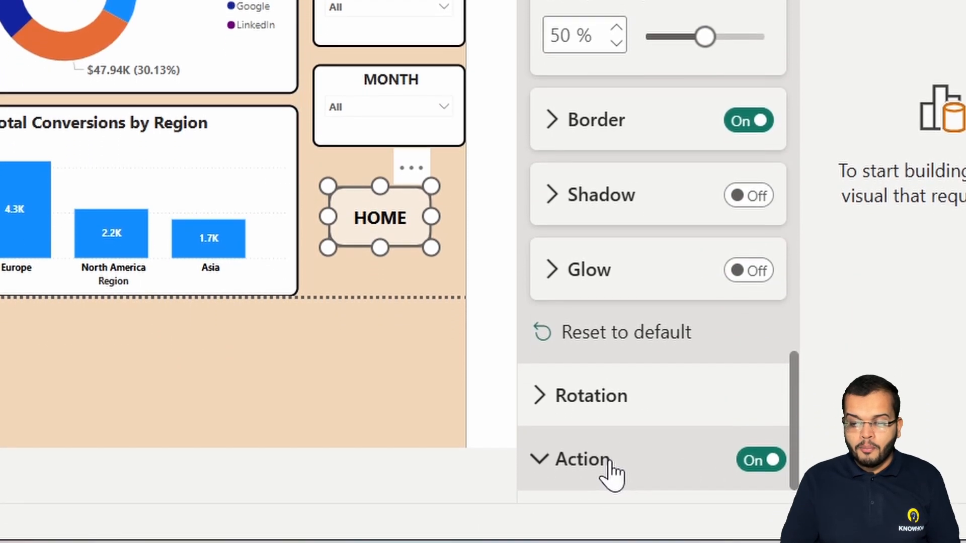
scroll(649, 352, down, 5)
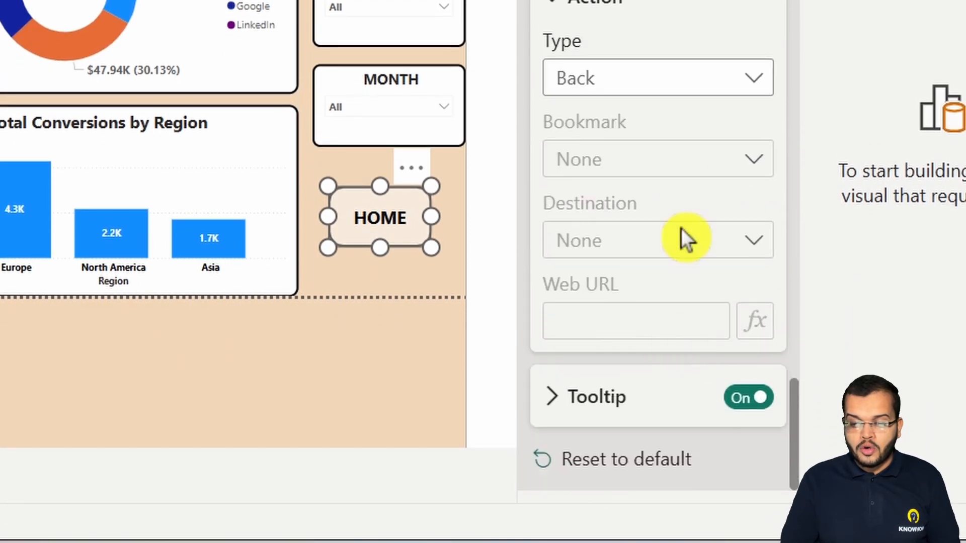
click(661, 77)
click(651, 169)
click(650, 171)
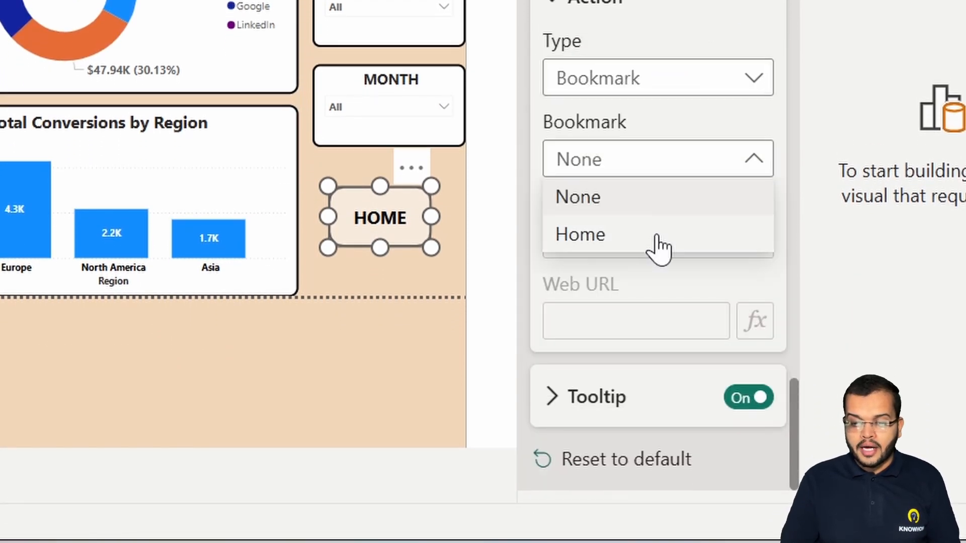
click(647, 235)
click(455, 60)
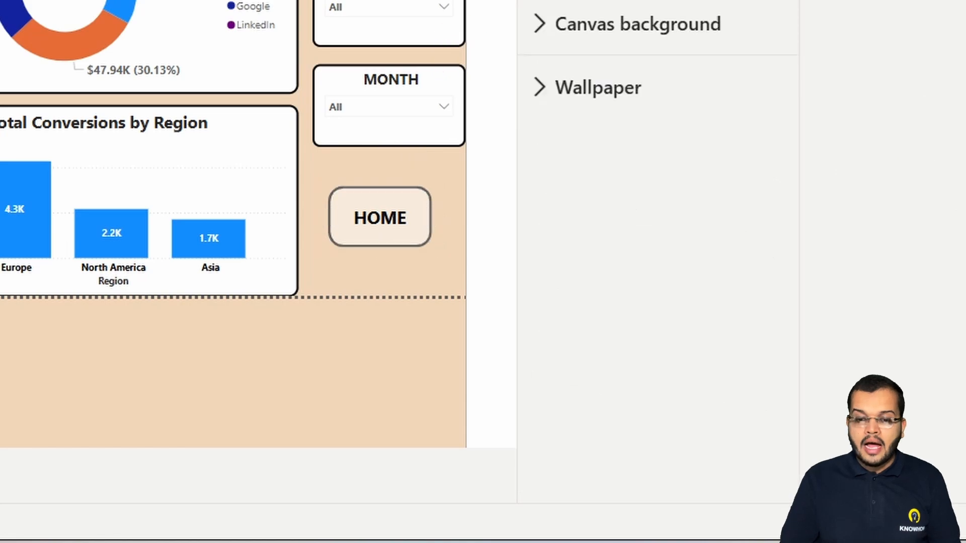
Step: Test the HOME button by filtering the PLATFORM slicer to LinkedIn and triggering the button's action
click(730, 192)
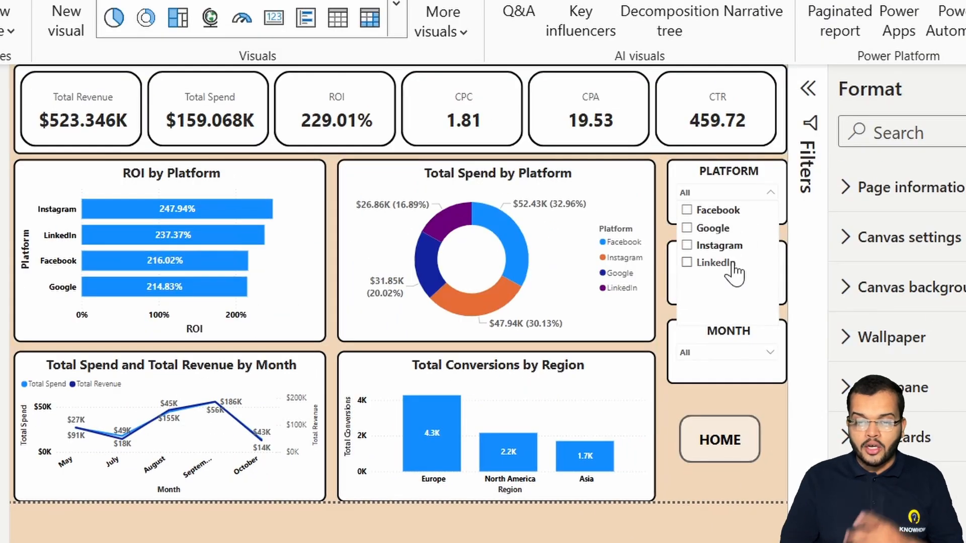
click(731, 265)
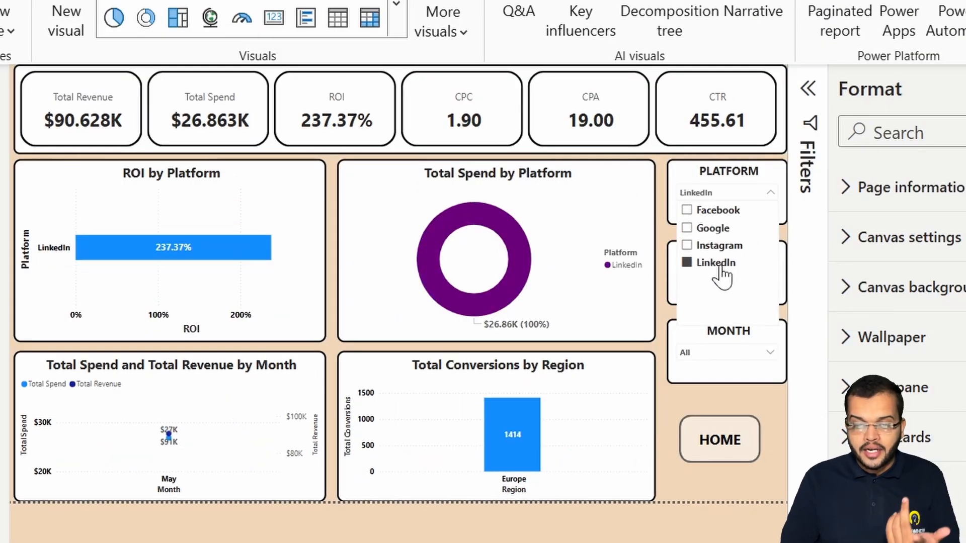
click(674, 400)
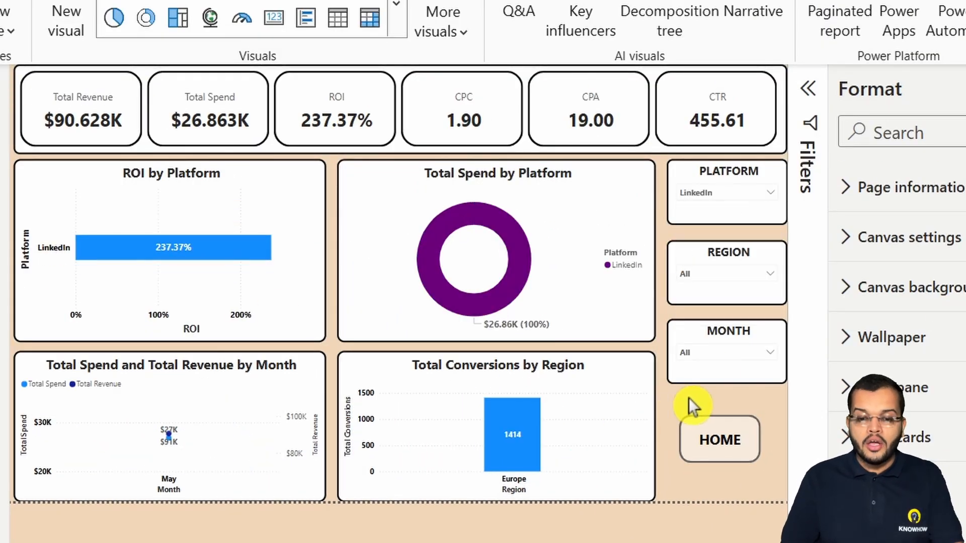
ctrl+click(720, 441)
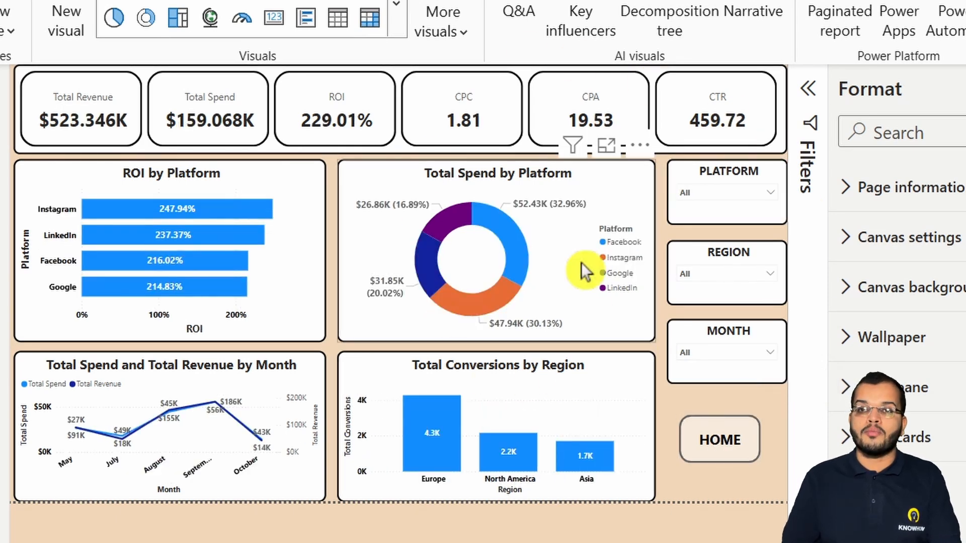